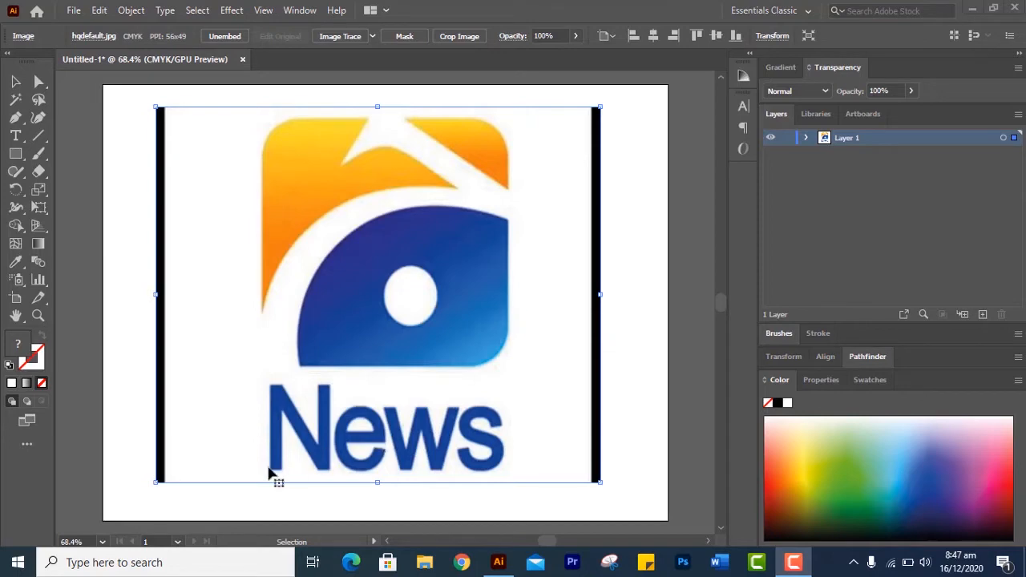
Step: Examine the edges of the placed logo image at high magnification and at full view
scroll(312, 223, "down", 2)
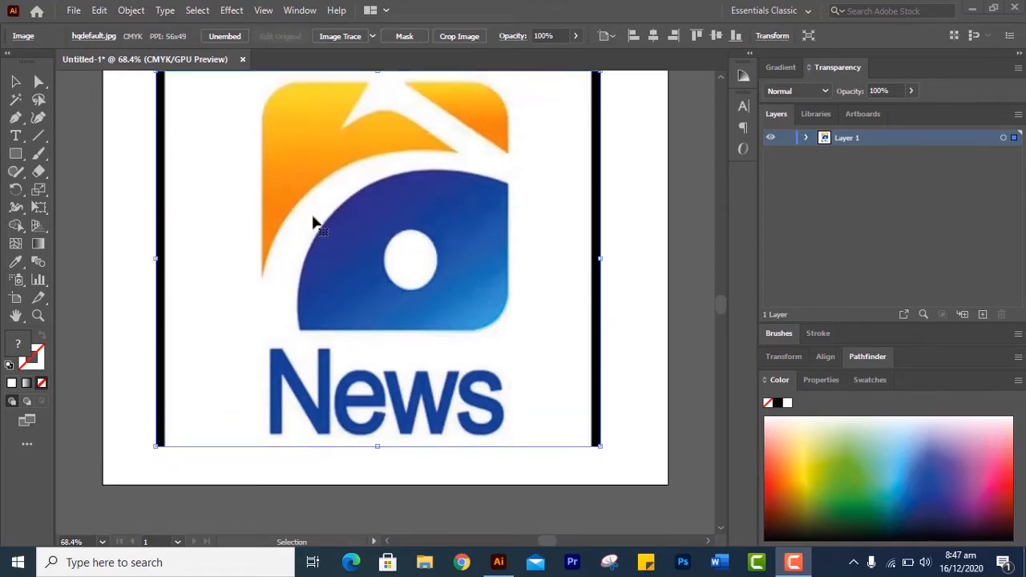
scroll(311, 211, "down", 3, "alt")
scroll(313, 218, "up", 9, "alt")
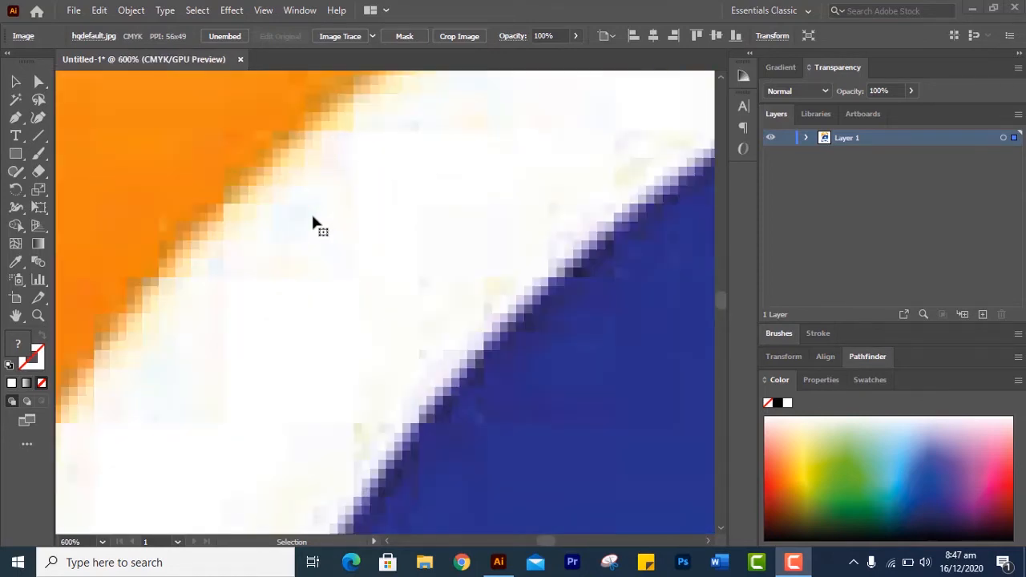
scroll(312, 225, "up", 1, "alt")
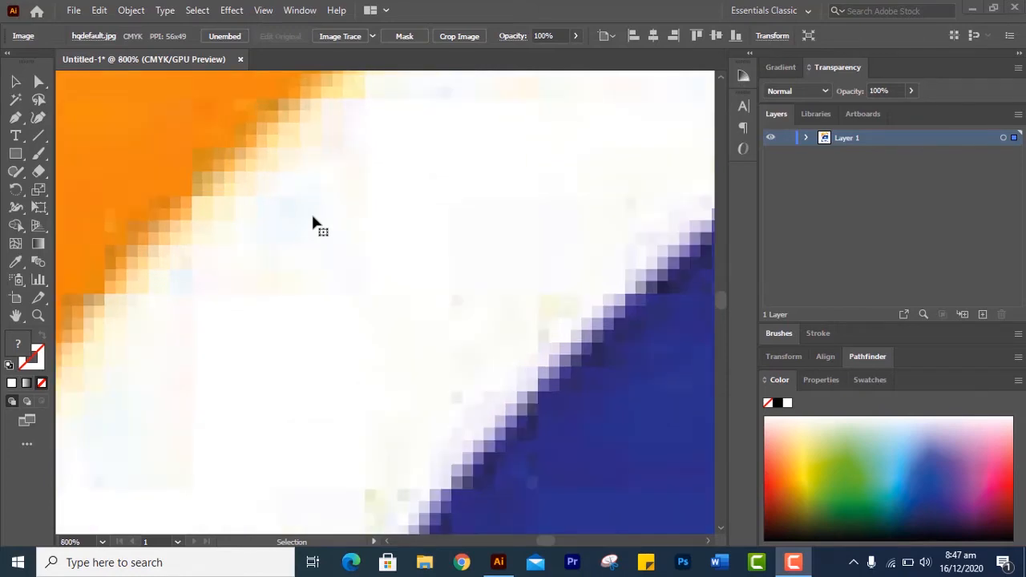
scroll(313, 225, "down", 8, "alt")
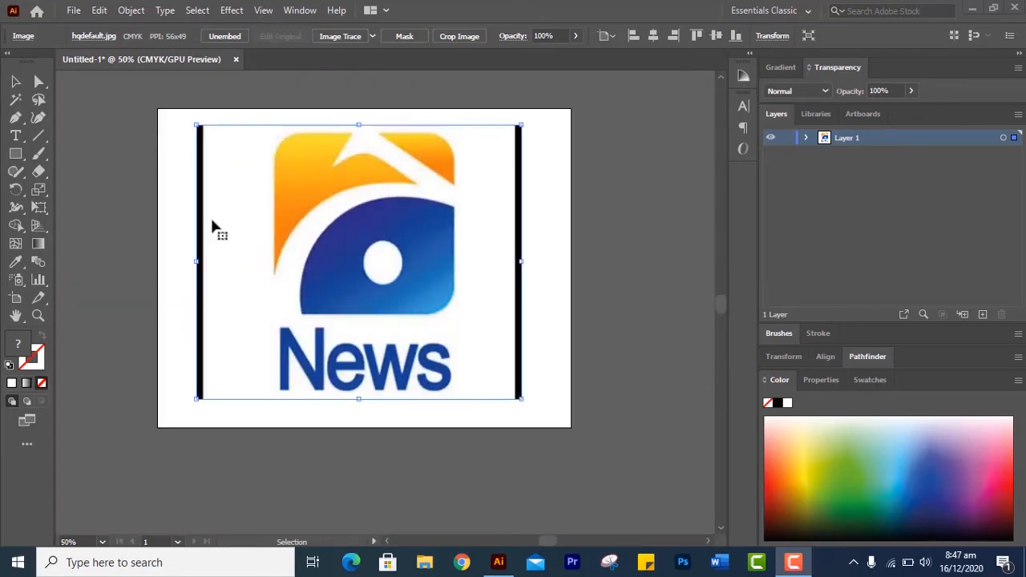
scroll(233, 206, "down", 1)
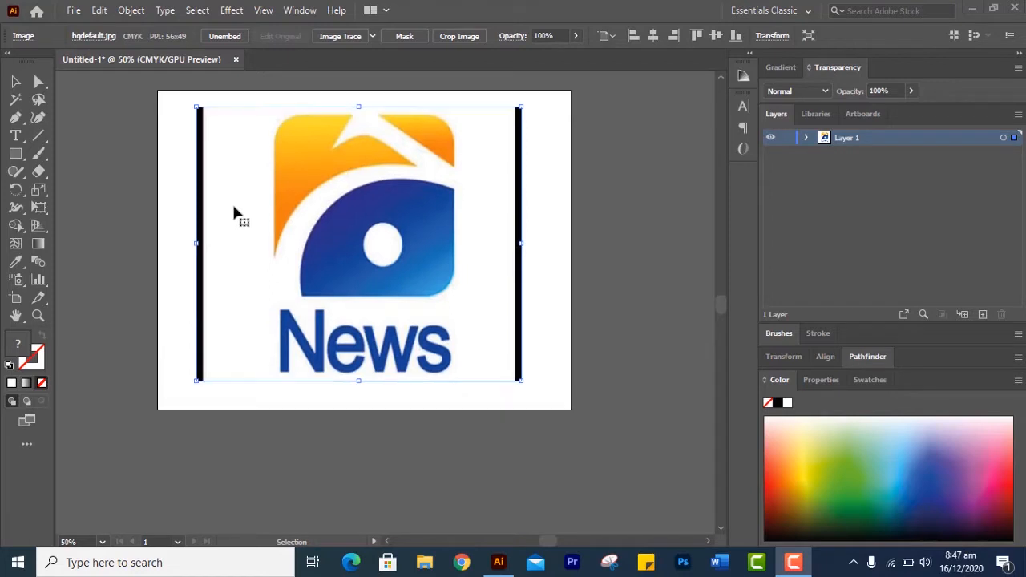
scroll(233, 206, "up", 1)
scroll(234, 207, "down", 1, "alt")
scroll(233, 207, "up", 3, "alt")
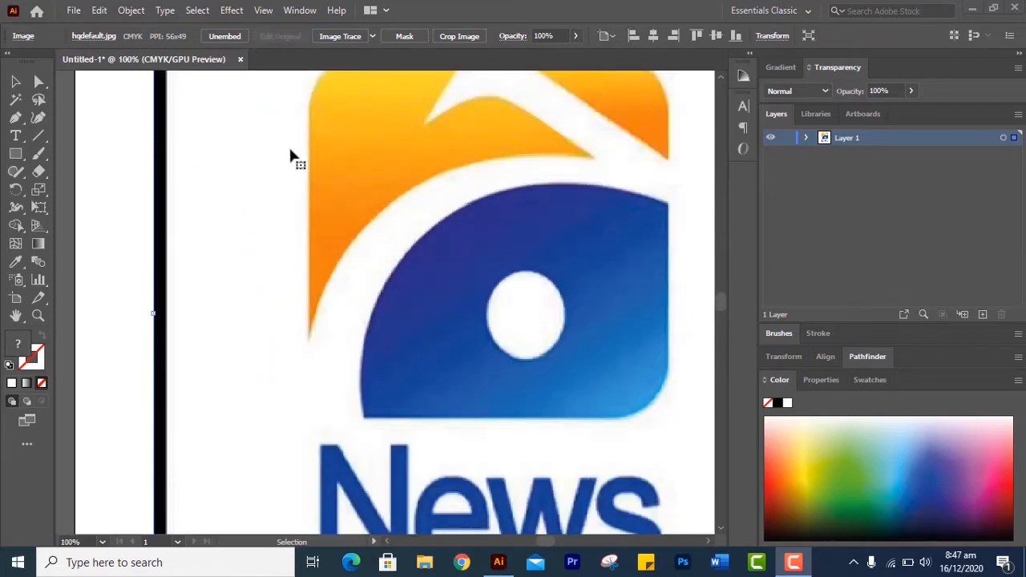
Step: Start a Pen tool path around the small upper-right orange shape, tracing its diagonal edge and the straight part of its right side
key("h")
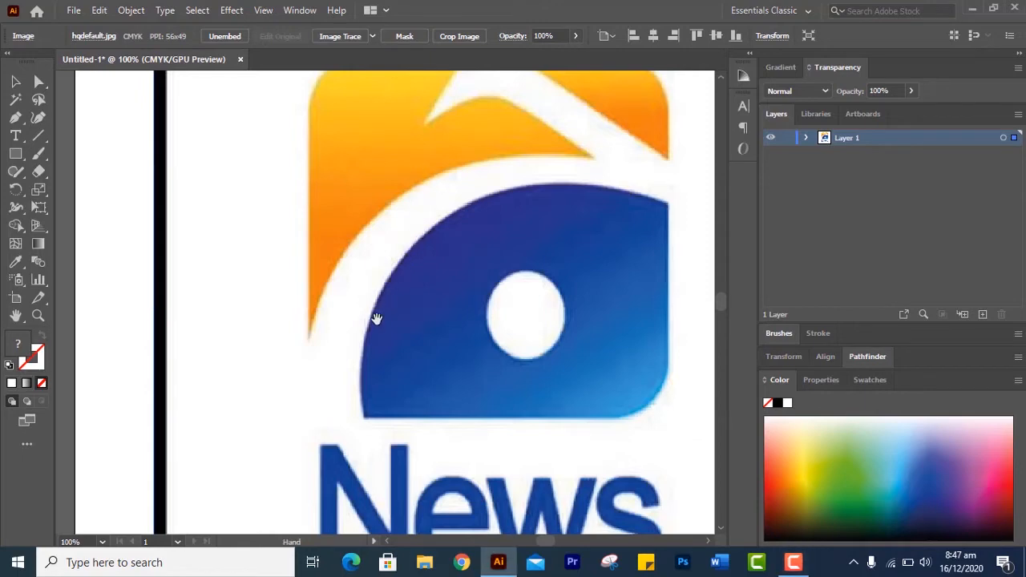
key("v")
left_click_drag(443, 165, 401, 264)
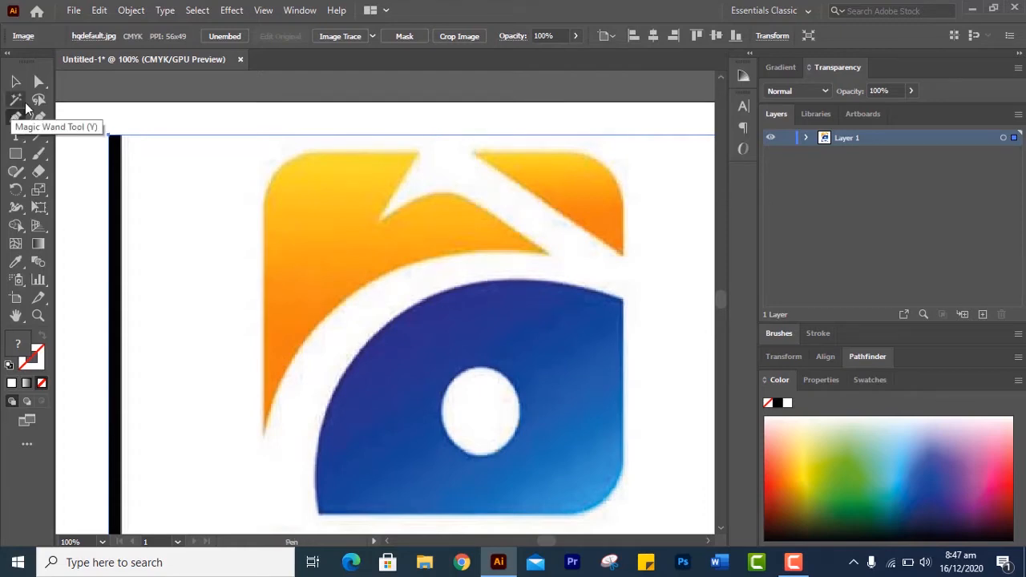
left_click(16, 117)
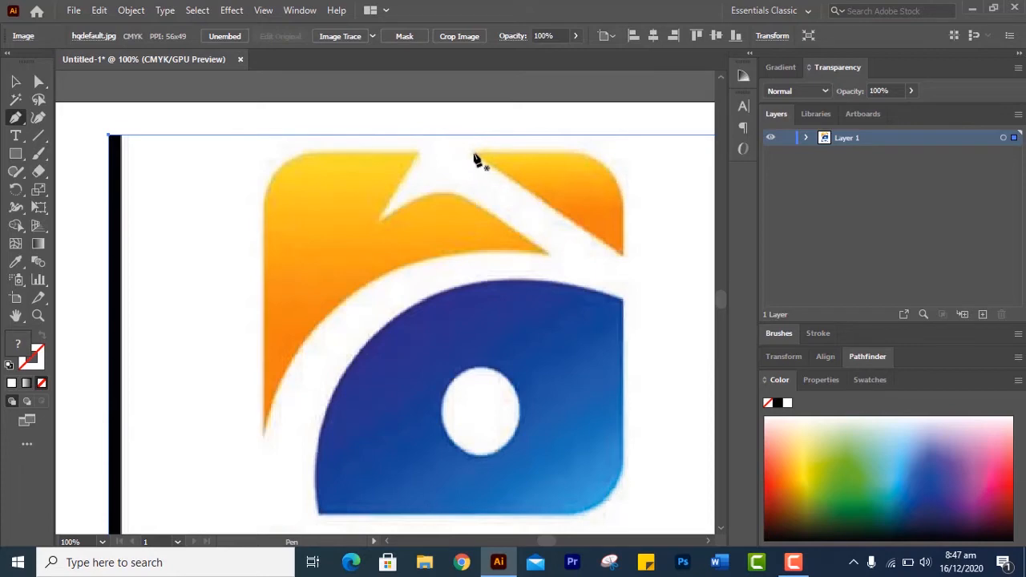
left_click(476, 153)
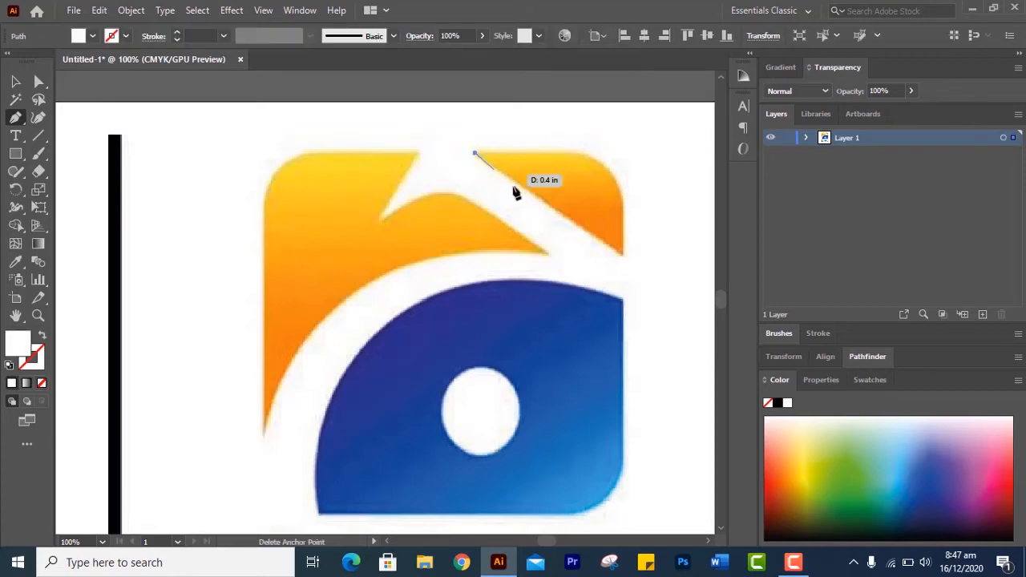
left_click(624, 254)
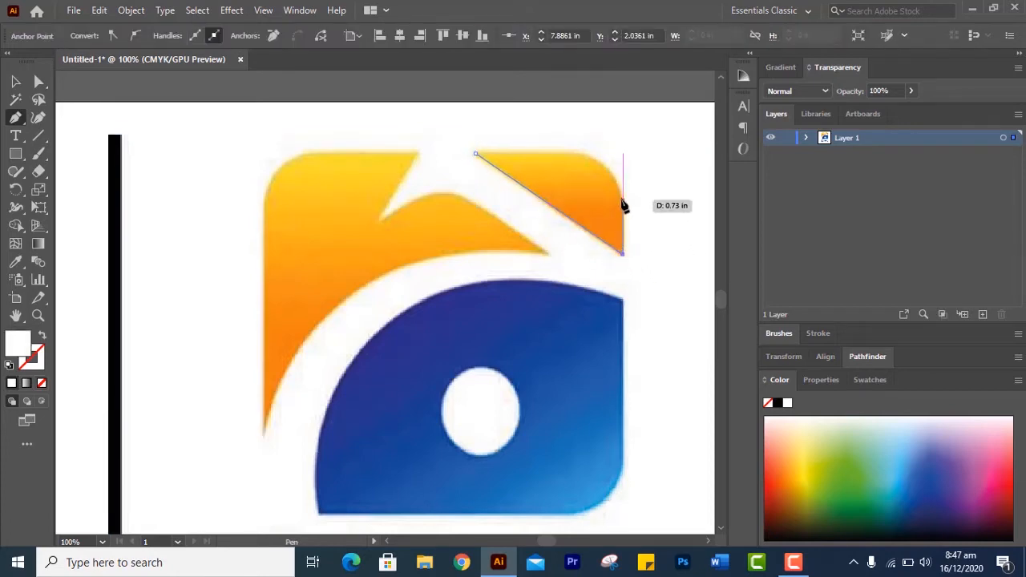
left_click(623, 199)
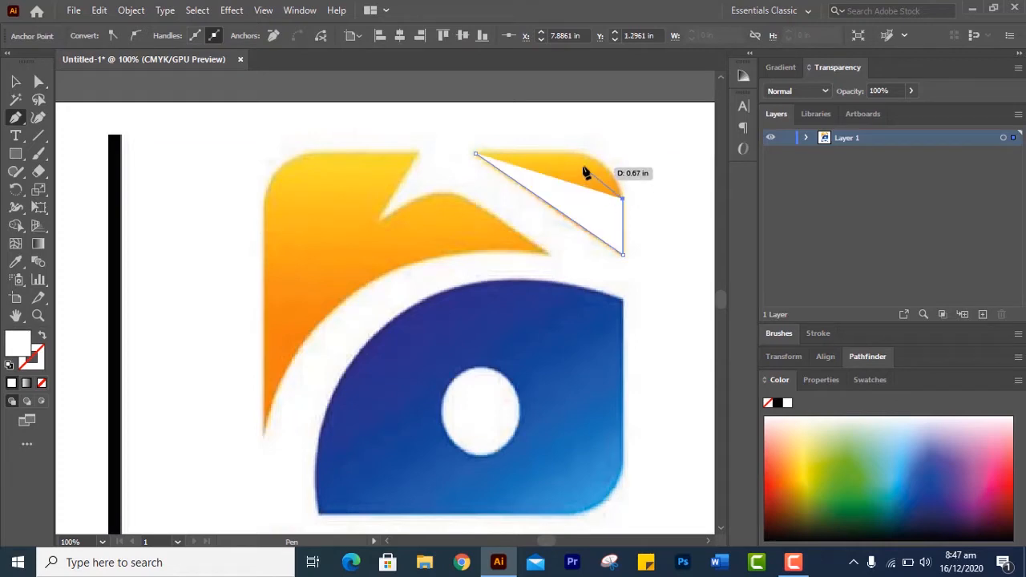
Step: Give the path in progress no fill and a black stroke
left_click(44, 386)
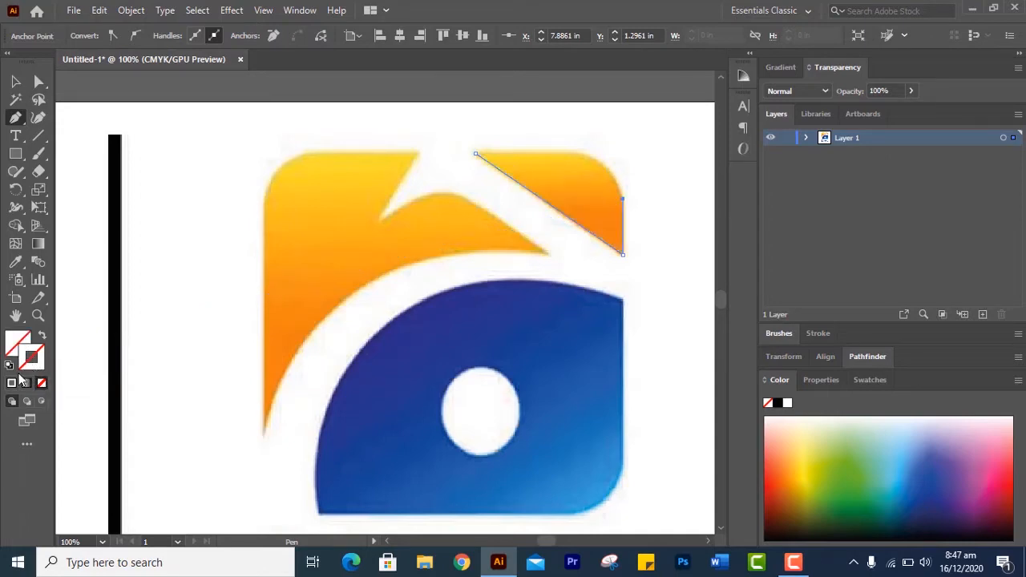
left_click(9, 366)
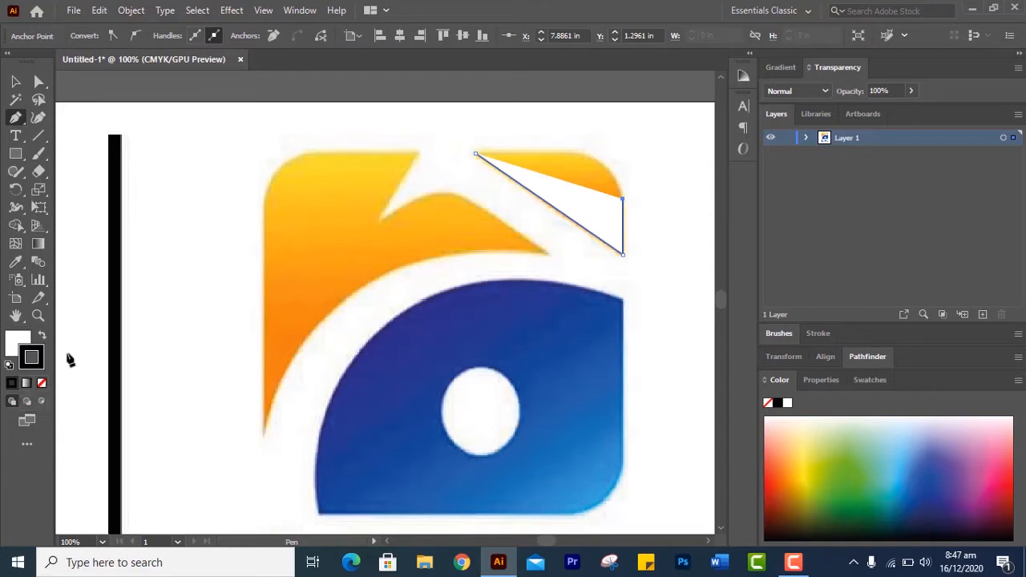
left_click(42, 384)
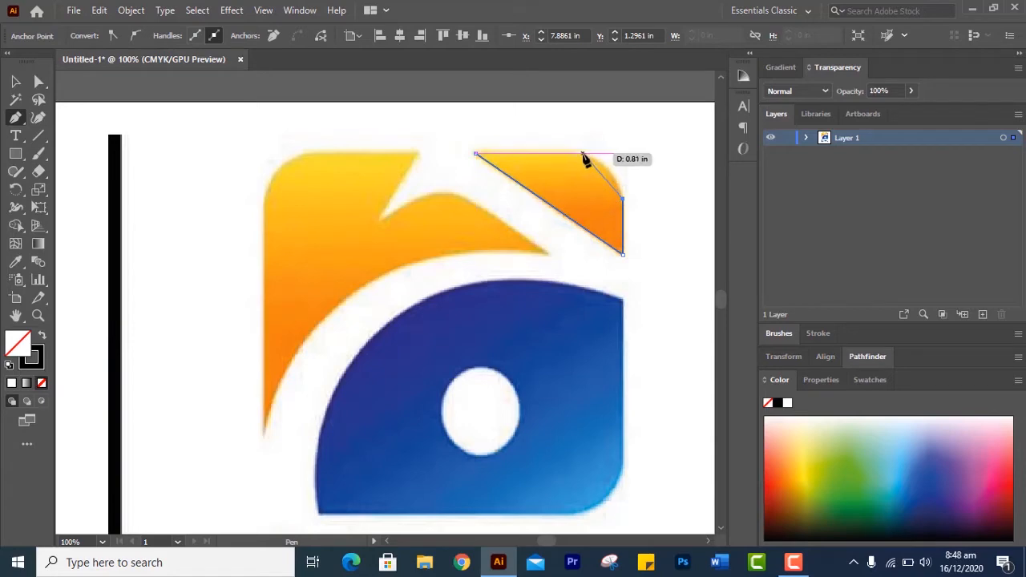
Step: Close the small orange shape's outline with straight segments across its rounded corner and along its upper edge
scroll(585, 158, "down", 1)
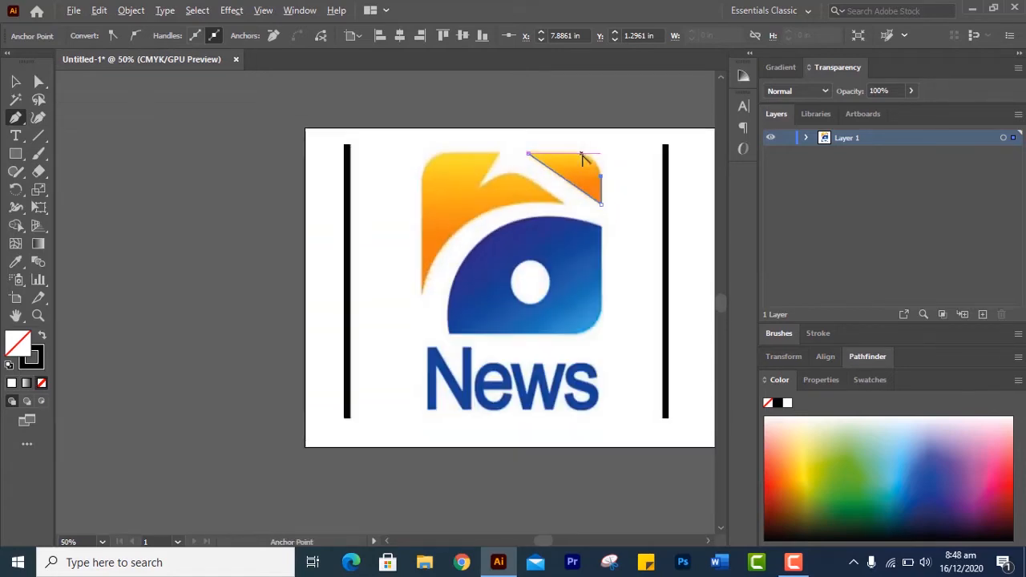
scroll(584, 156, "up", 3)
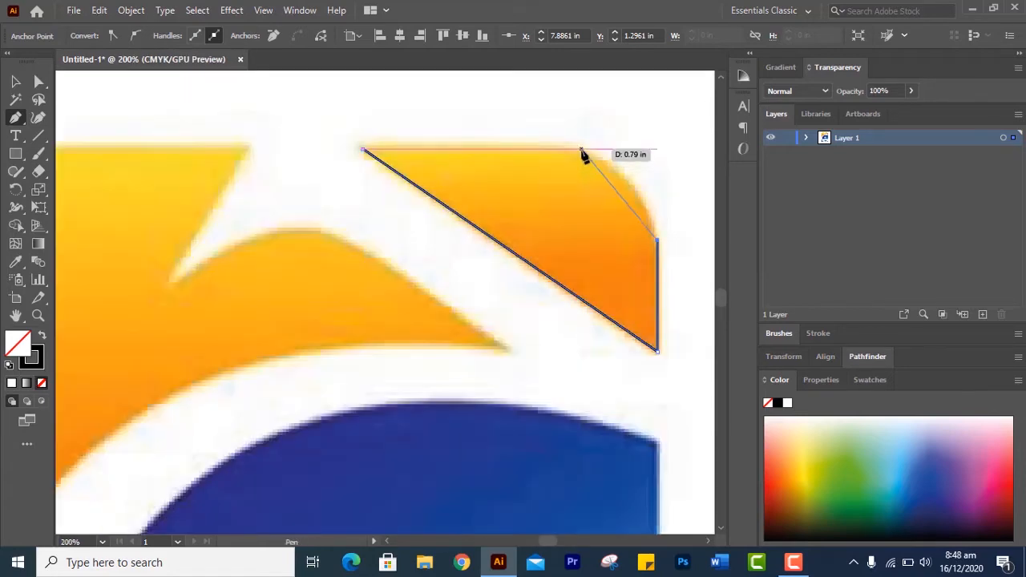
left_click(581, 150)
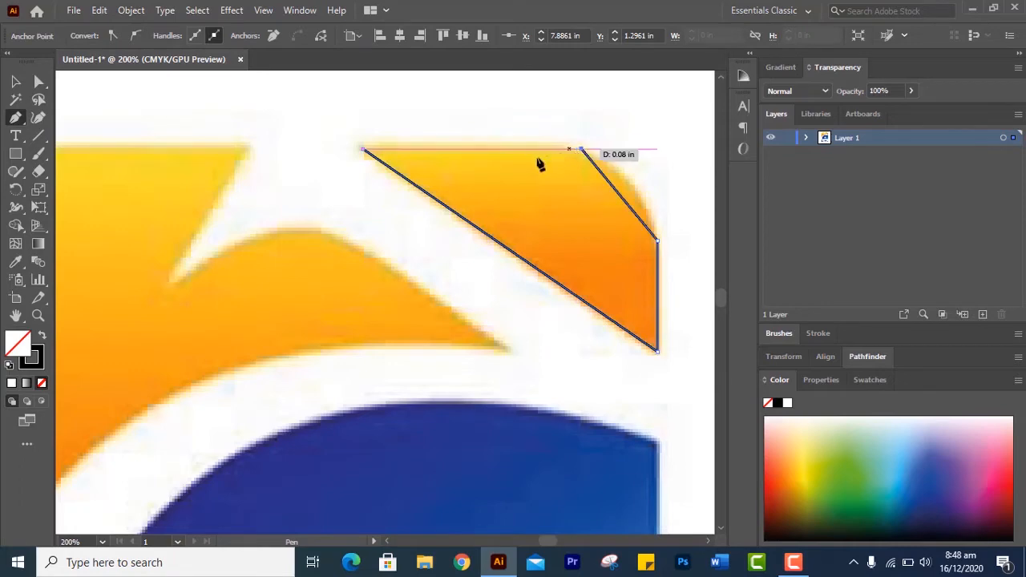
left_click(363, 150)
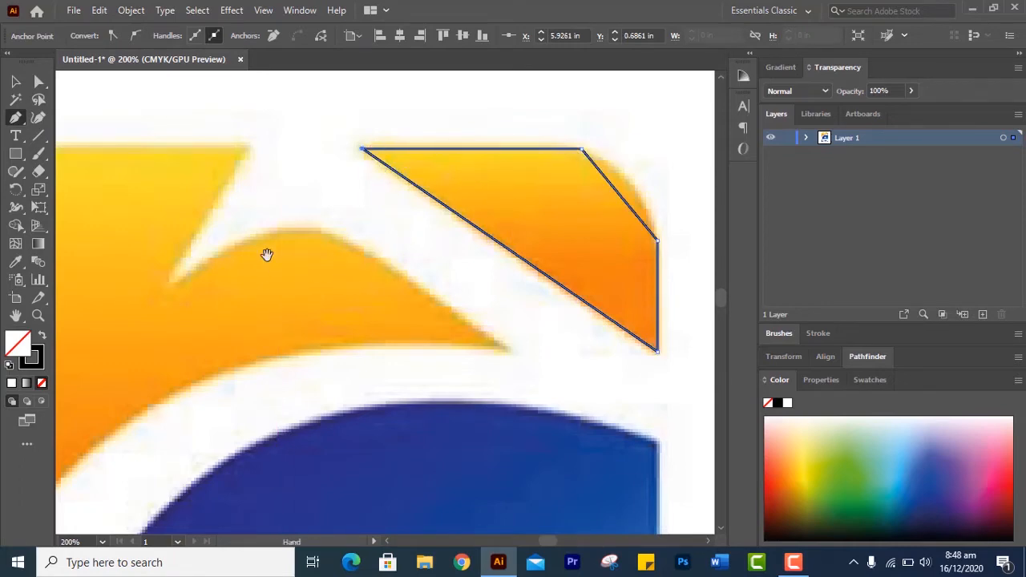
Step: Start a second Pen path on the large orange shape, from its upper-right corner through the notch and curved peak to its right tip
left_click_drag(186, 290, 283, 235)
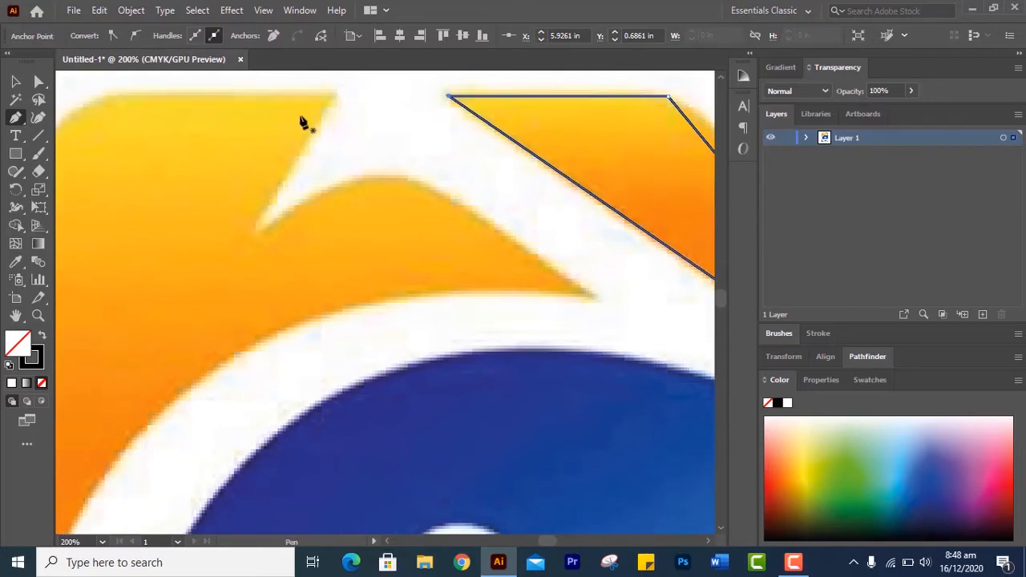
left_click(333, 96)
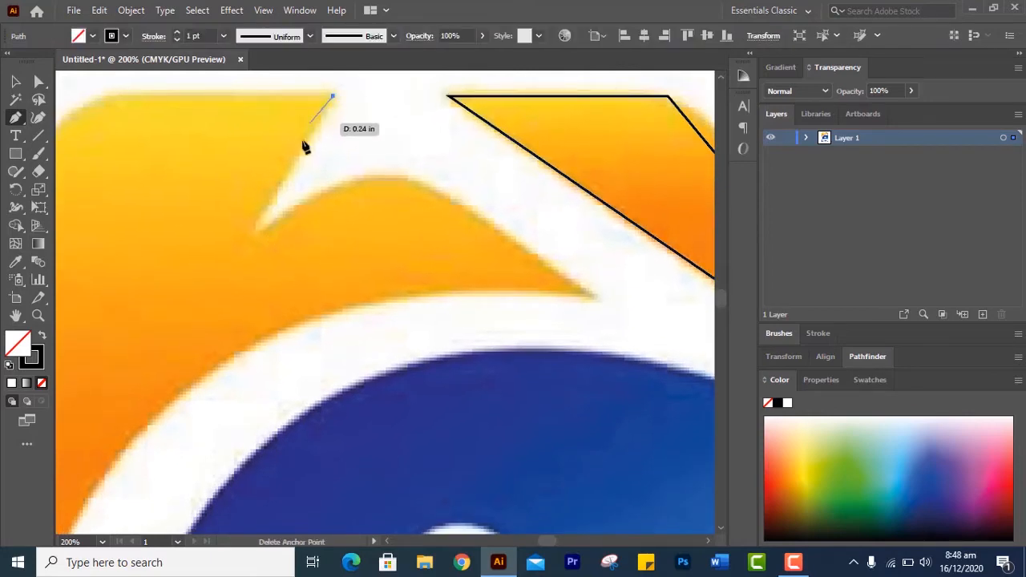
left_click(255, 224)
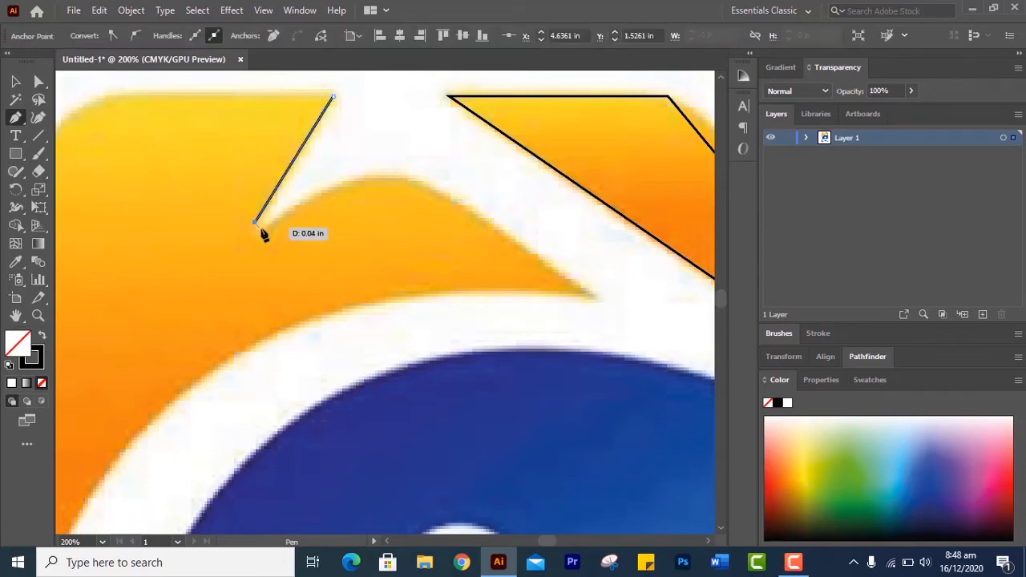
left_click(405, 178)
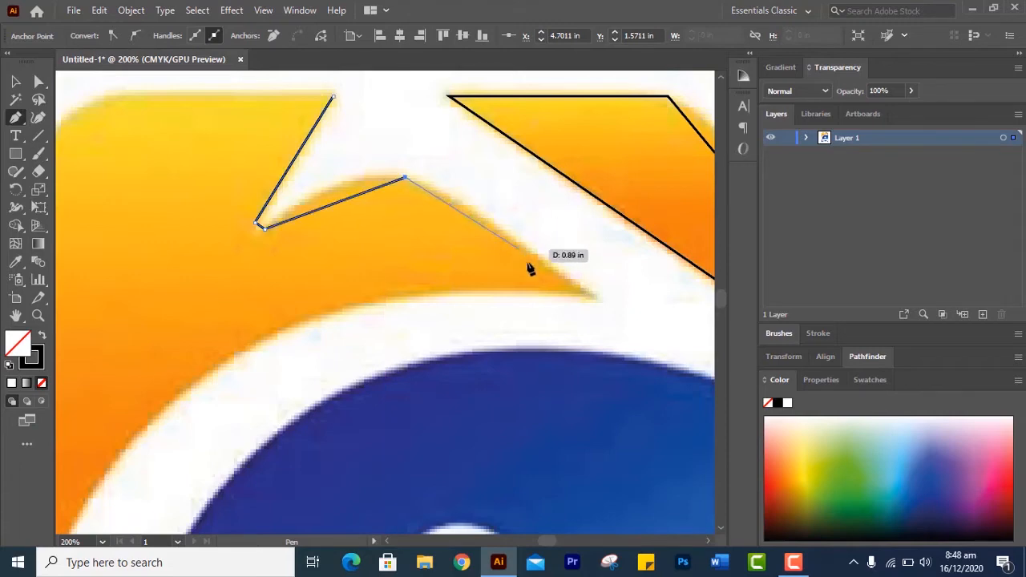
left_click(592, 295)
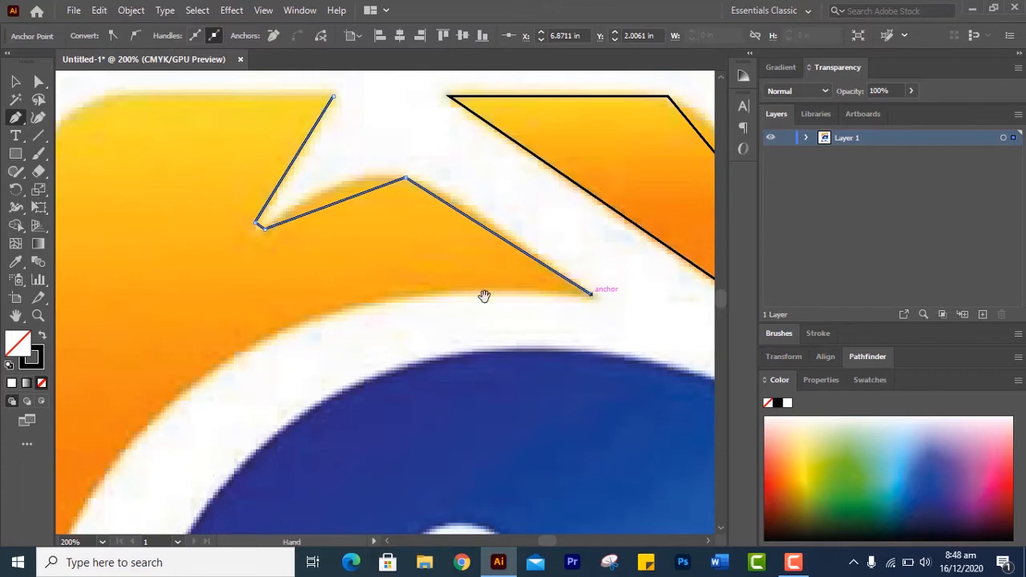
Step: Continue the large orange outline with straight segments to its lower tip, up its left side, across the rounded corner, and close it at the start
left_click_drag(350, 321, 501, 200)
left_click_drag(378, 234, 456, 179)
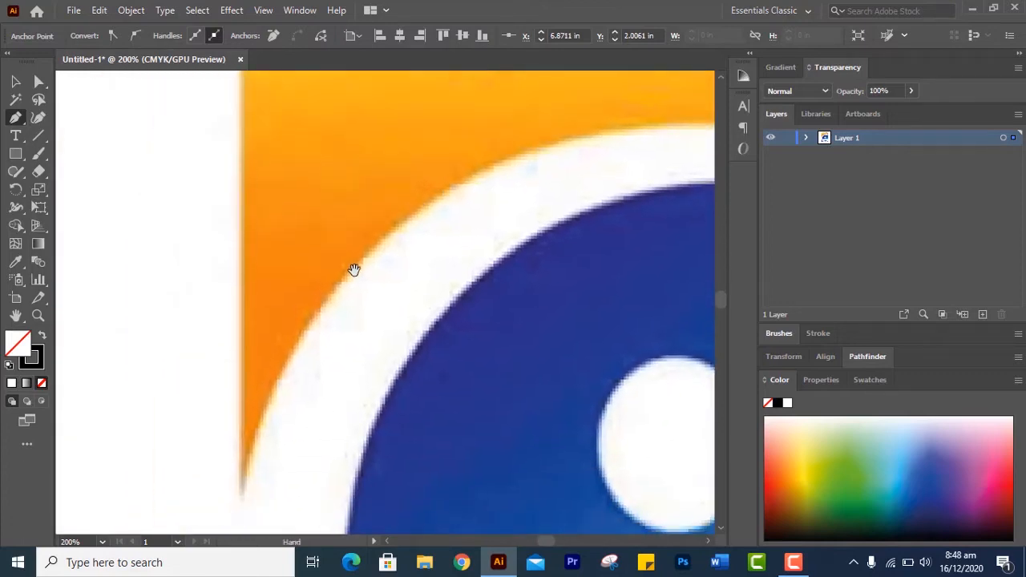
left_click_drag(350, 273, 390, 229)
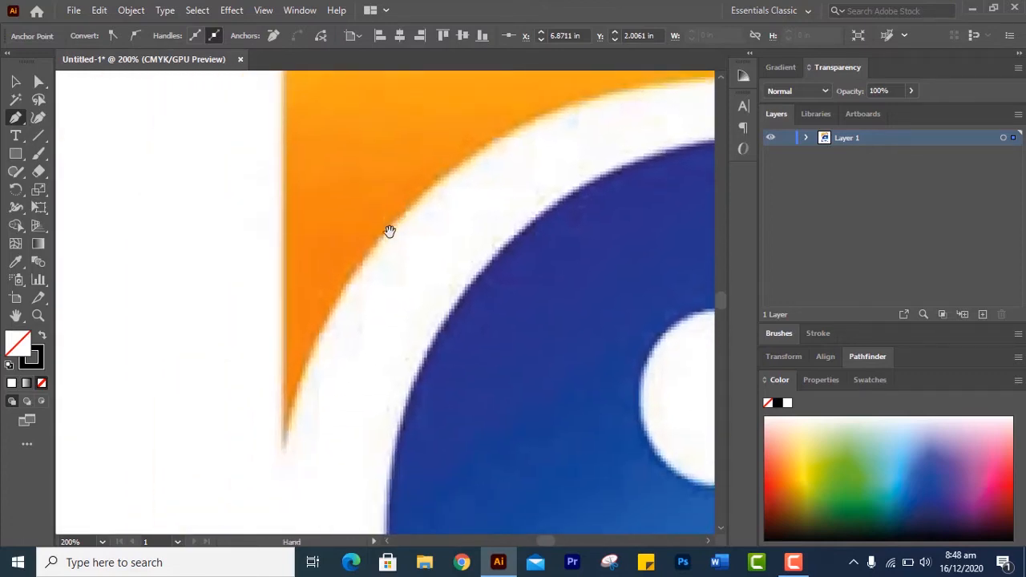
left_click(284, 440)
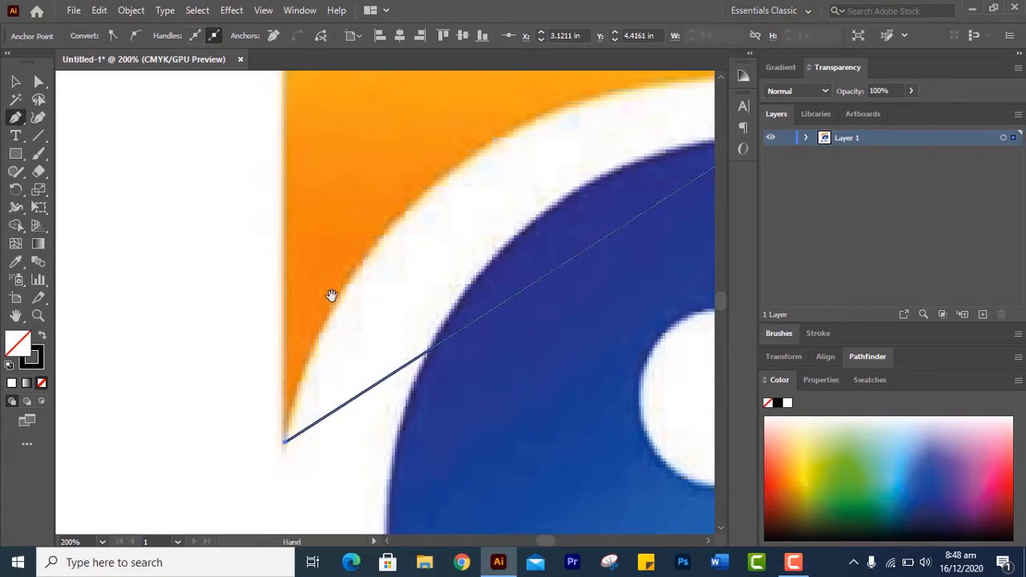
left_click_drag(331, 294, 272, 477)
left_click_drag(286, 384, 261, 496)
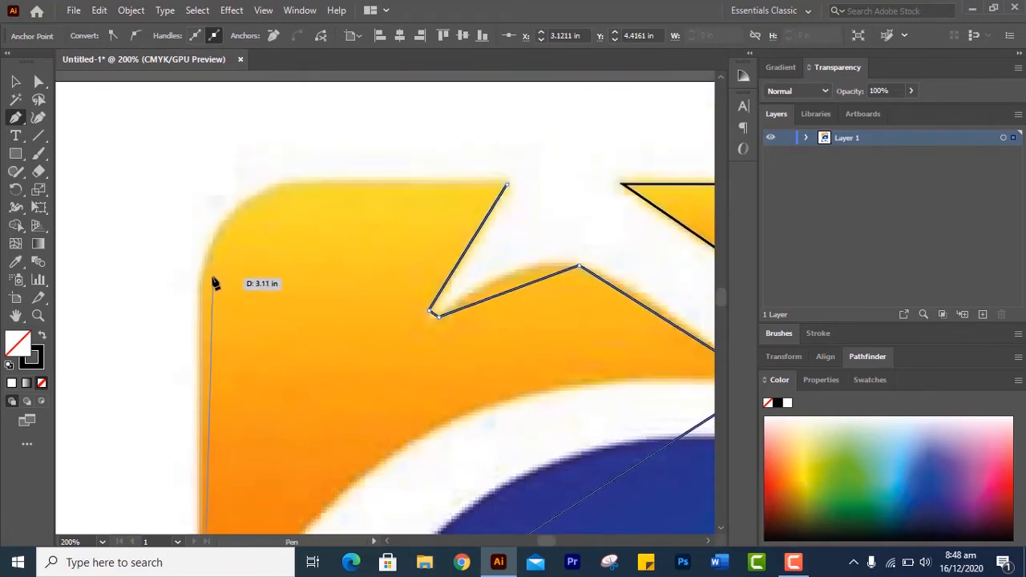
left_click(201, 278)
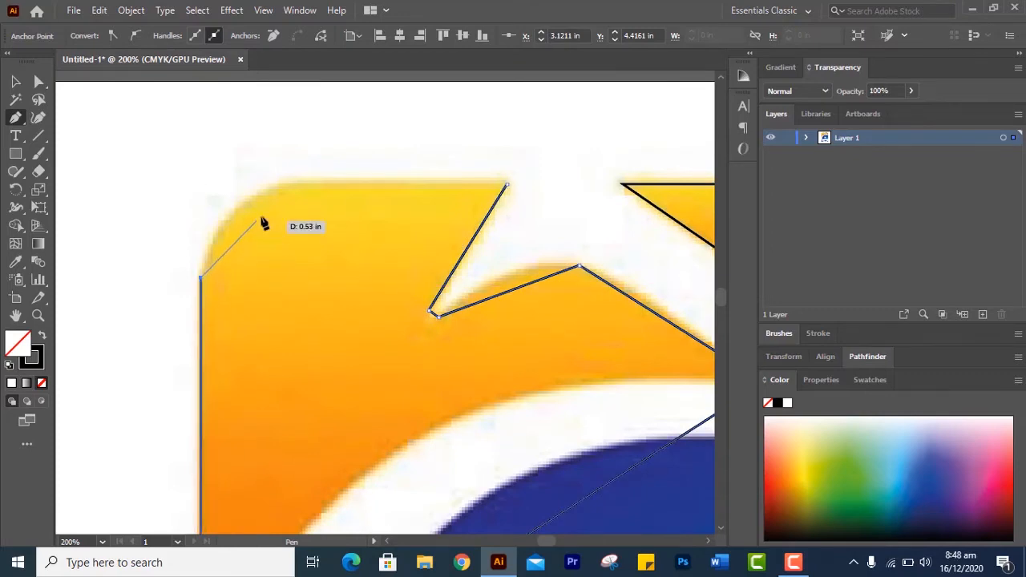
left_click(278, 185)
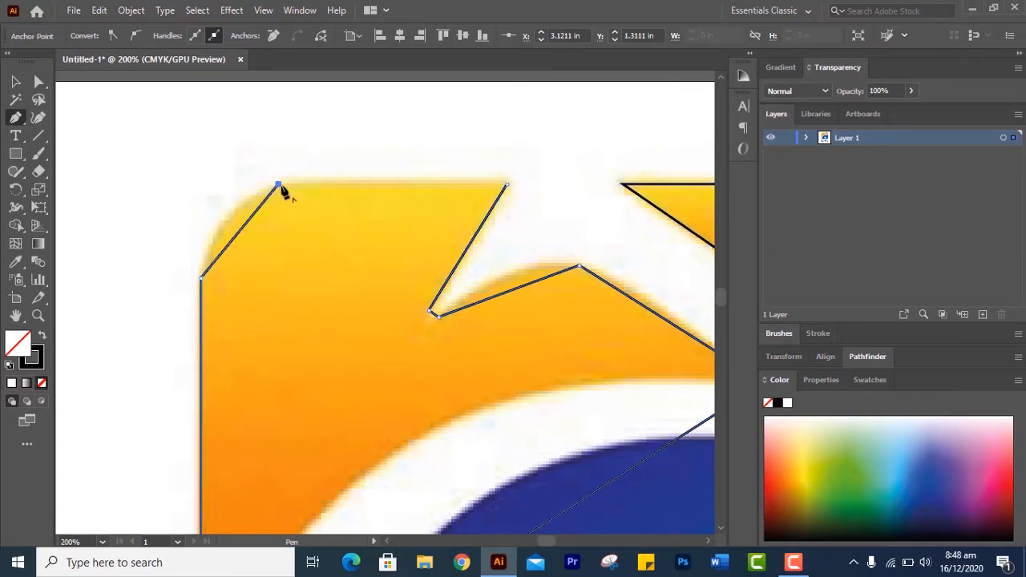
left_click(506, 185)
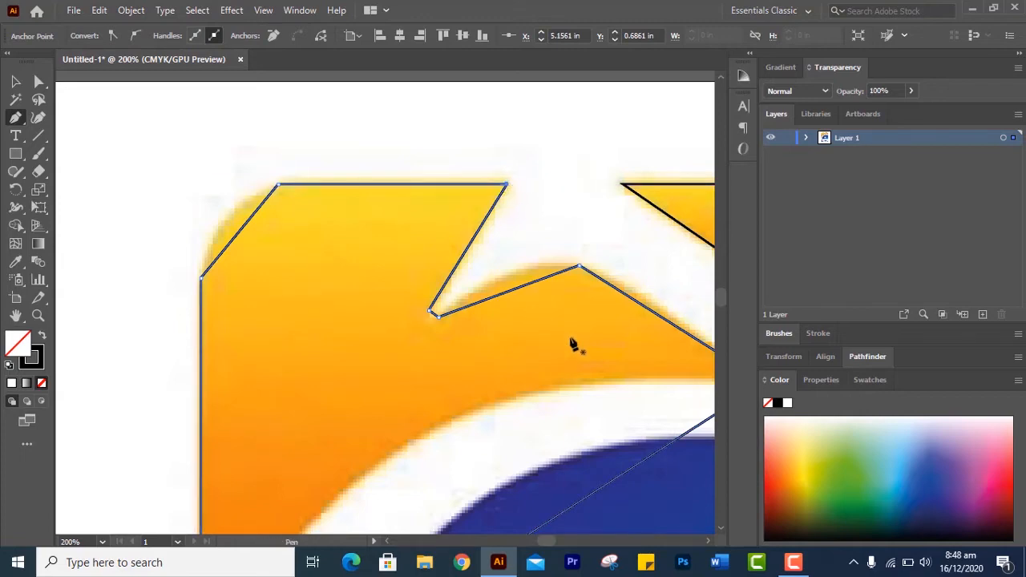
Step: Start a Pen path on the blue shape from its upper-right corner down the right edge and across the rounded lower-right corner
left_click_drag(460, 436, 330, 114)
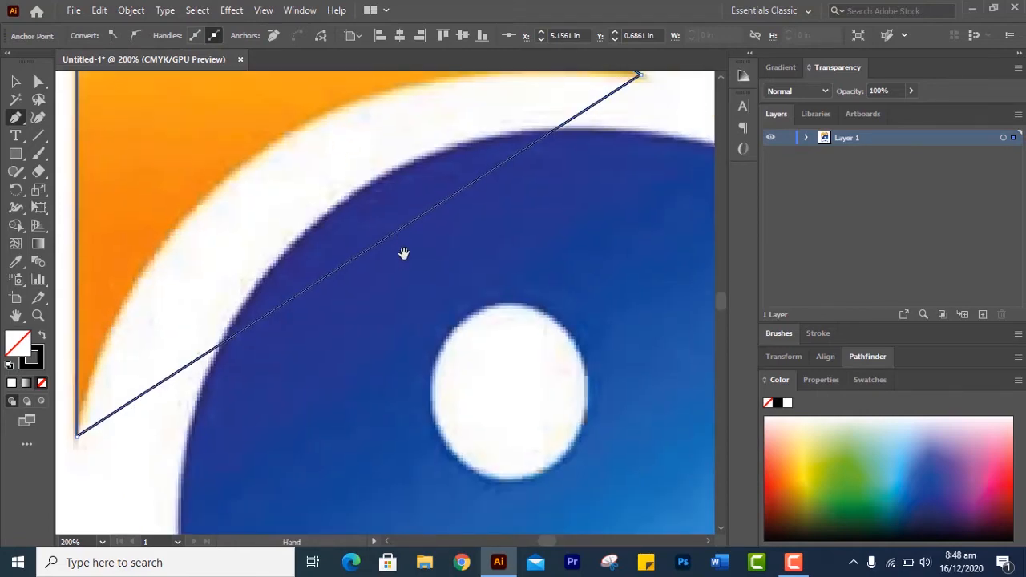
left_click_drag(584, 354, 358, 289)
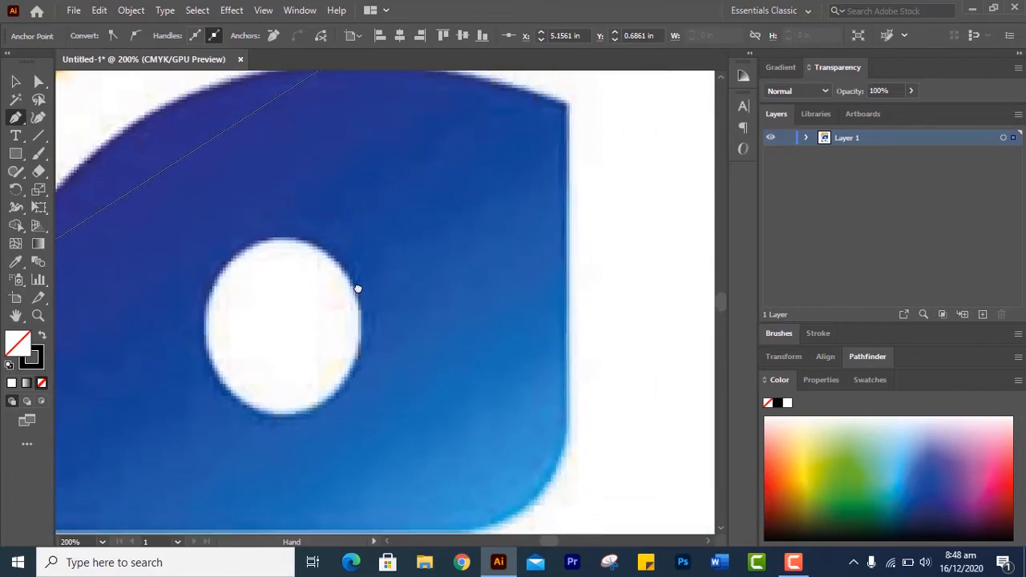
left_click(568, 106)
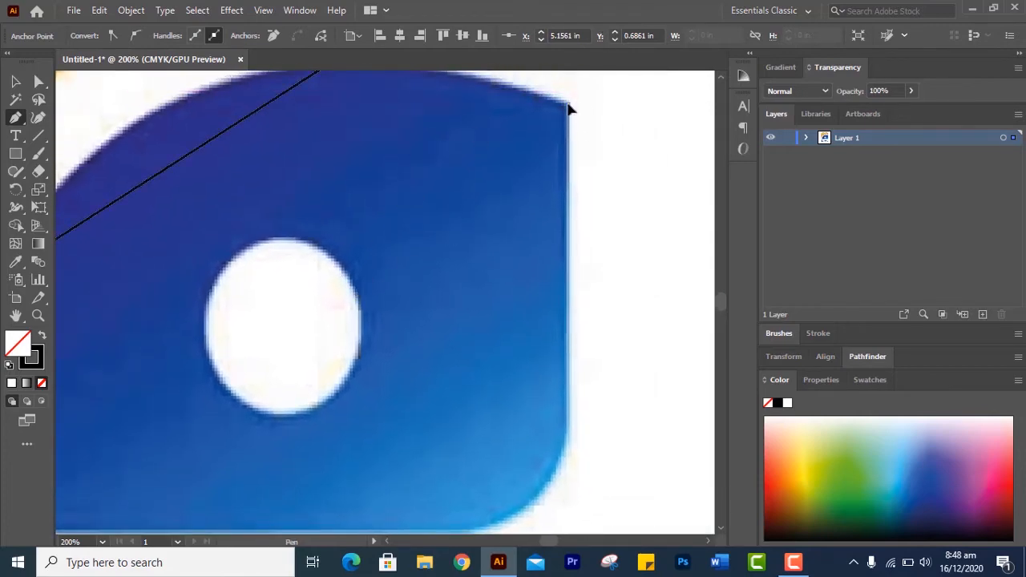
left_click(567, 446)
left_click_drag(518, 446, 525, 328)
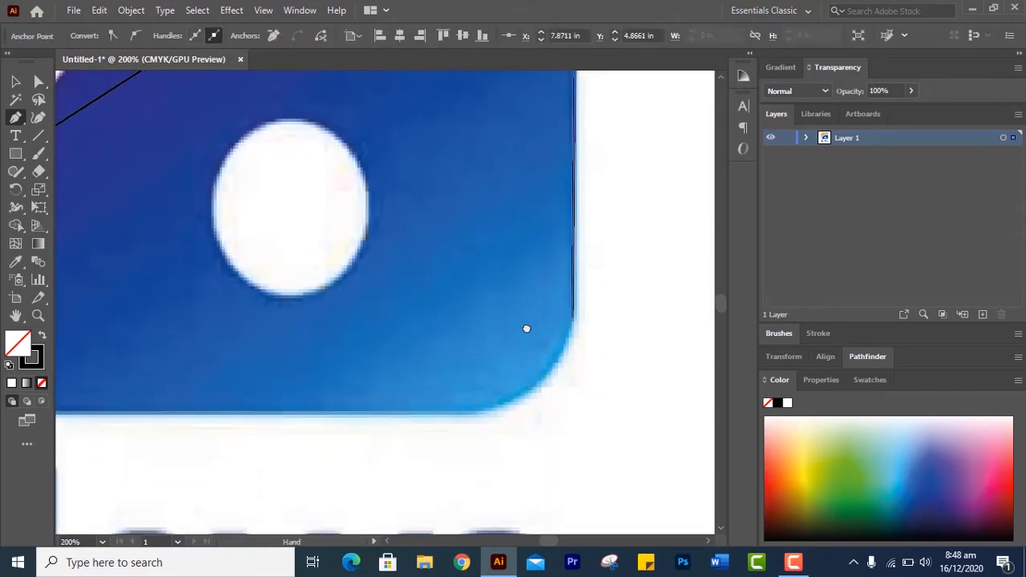
left_click(476, 414)
Step: Continue the blue outline along its bottom edge to the lower-left corner and close it with a straight segment to the start
left_click_drag(496, 380, 584, 374)
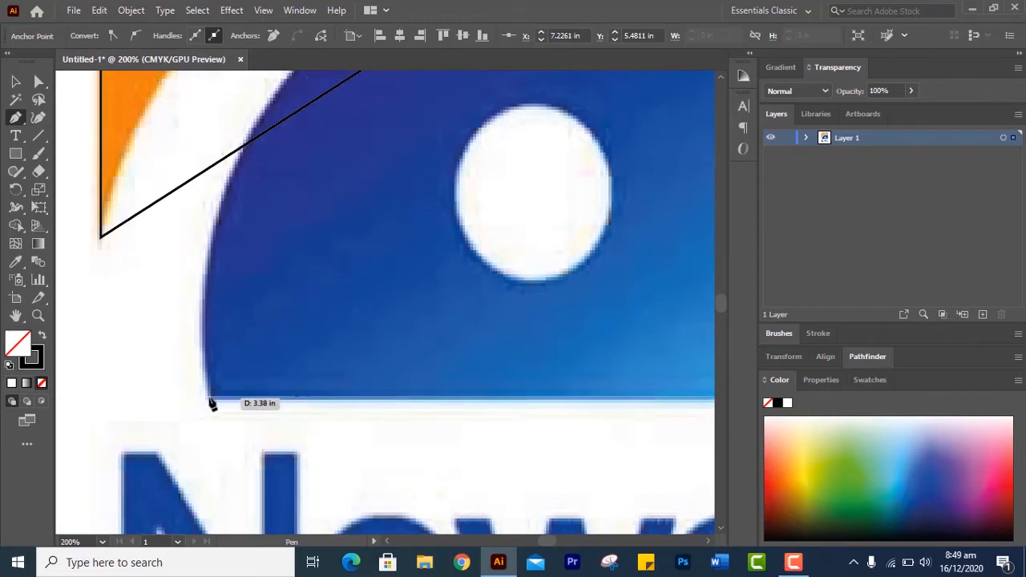
left_click(209, 398)
left_click_drag(340, 309, 229, 381)
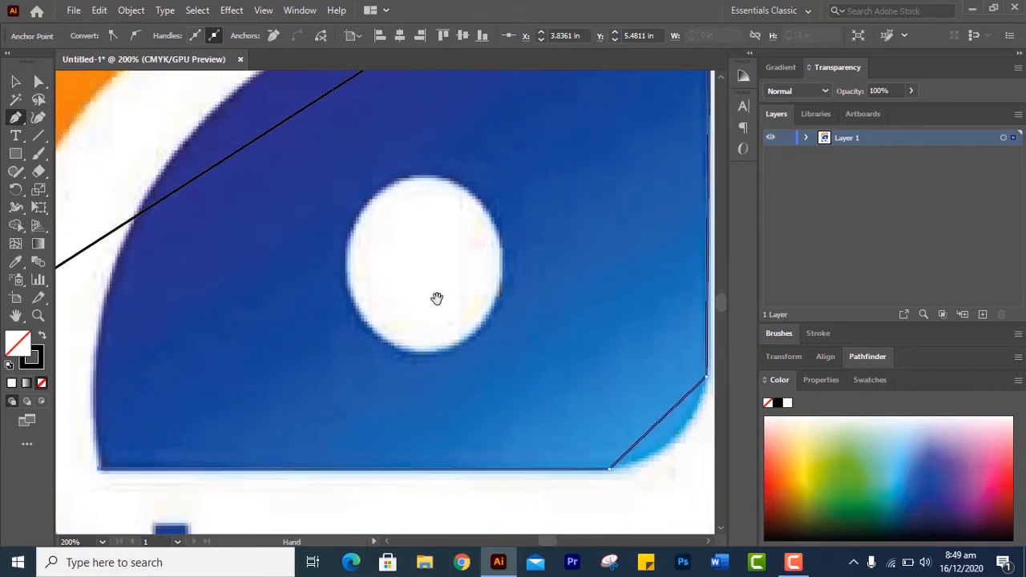
left_click_drag(437, 298, 191, 389)
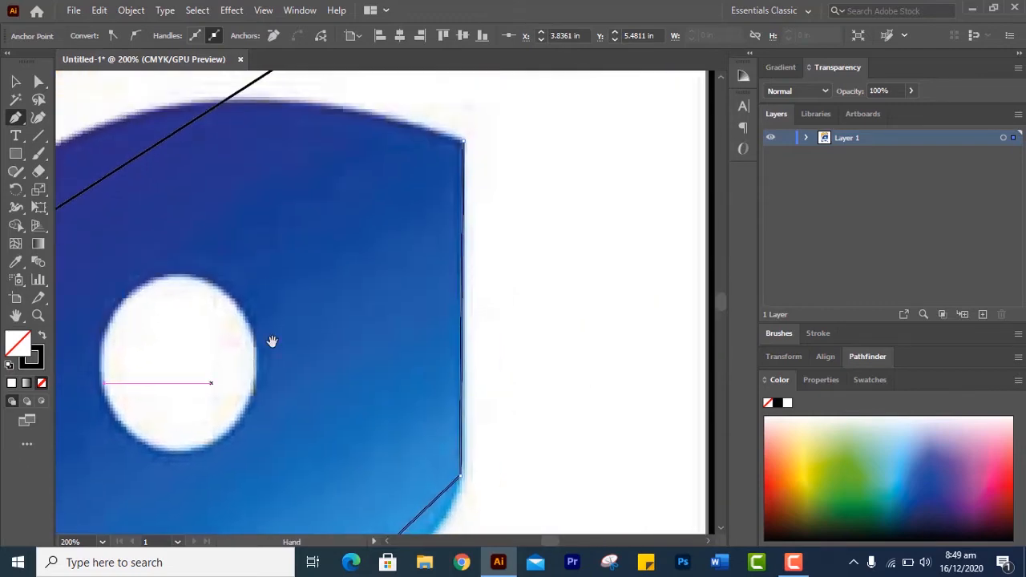
left_click(464, 142)
Step: Use the Anchor Point tool to bend the large orange outline's upper-left diagonal into a curve matching the rounded corner
left_click_drag(504, 155, 691, 321)
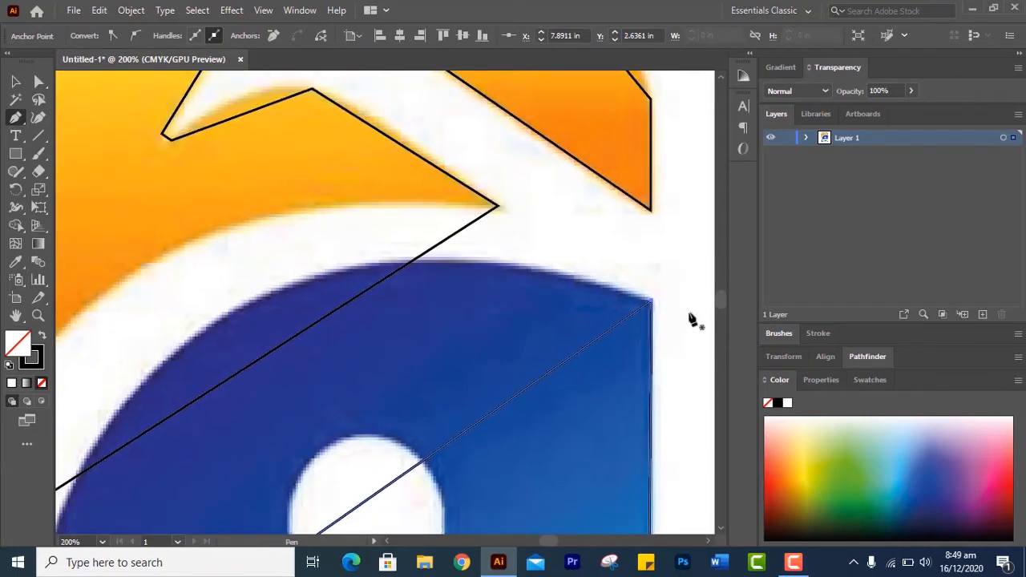
scroll(691, 320, "down", 2)
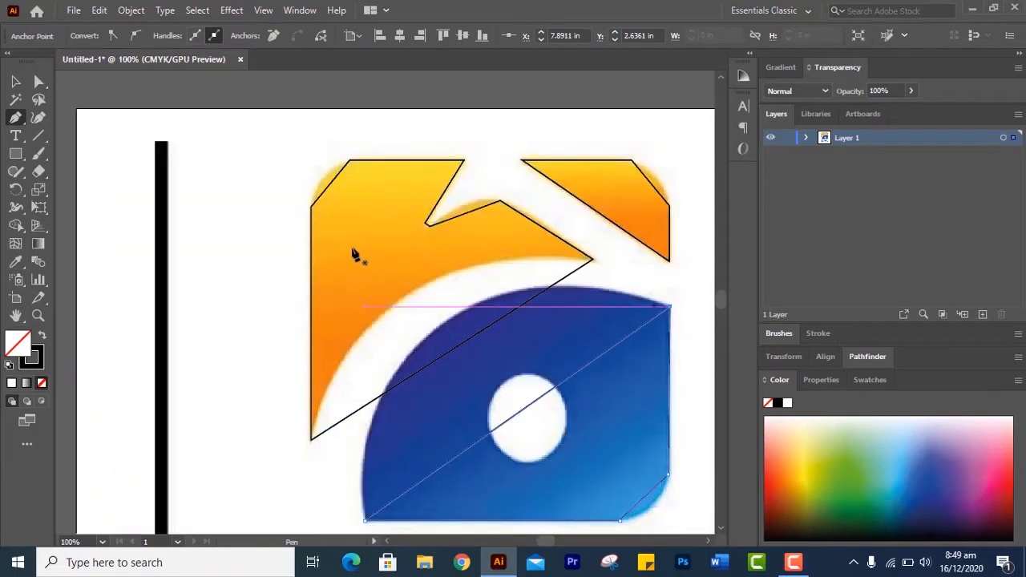
key("shift+c")
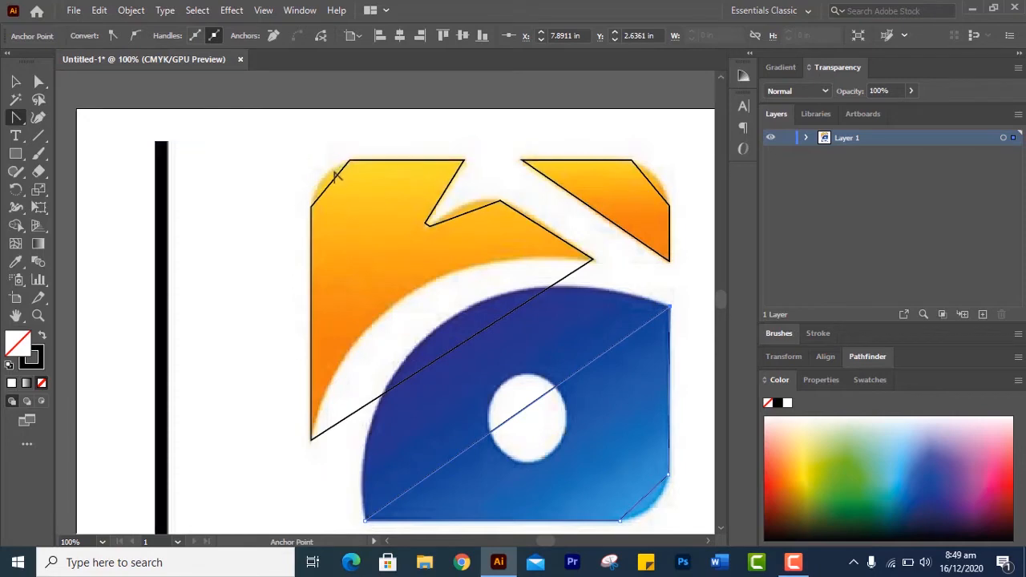
left_click(328, 182)
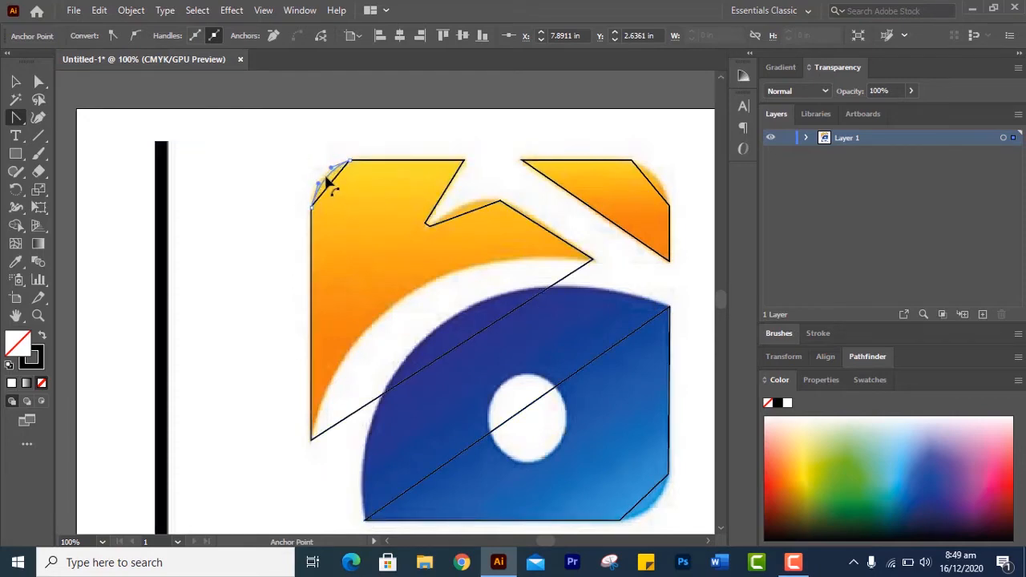
left_click_drag(328, 182, 332, 179)
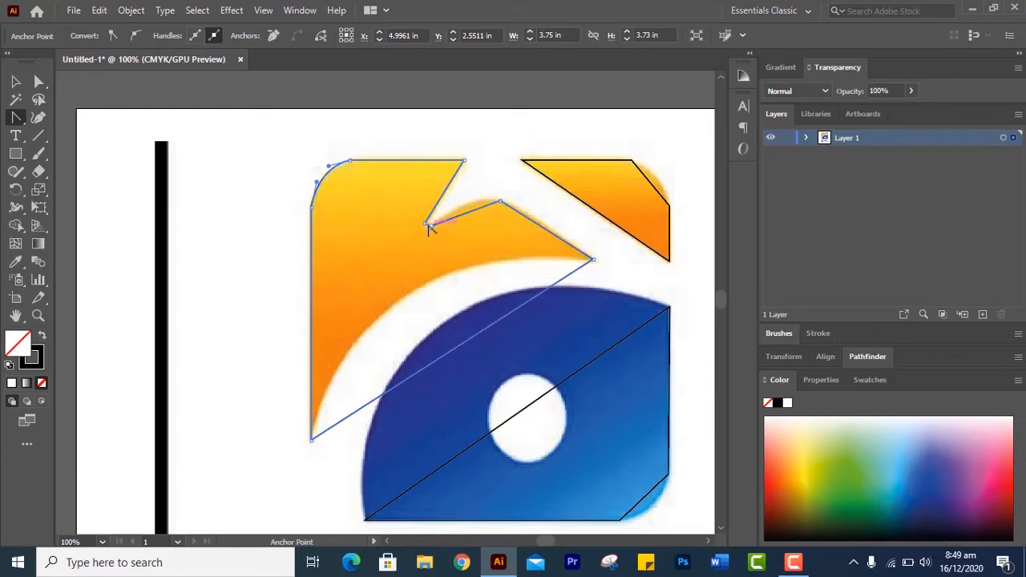
Step: Bend the short segment at the bottom of the large orange outline's notch into a small rounded curve
scroll(429, 228, "down", 1)
scroll(429, 228, "up", 3)
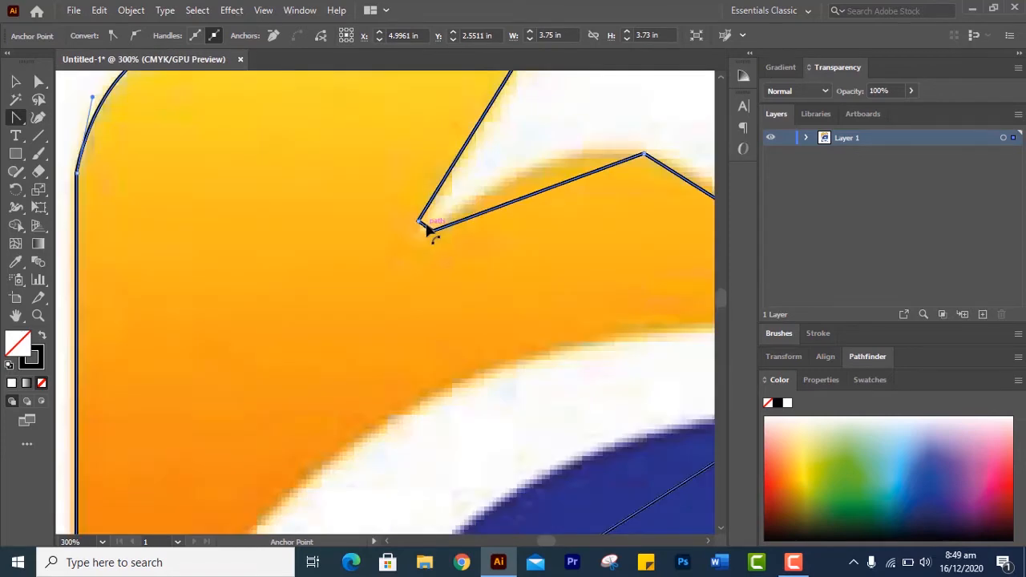
left_click(428, 231)
left_click(420, 230)
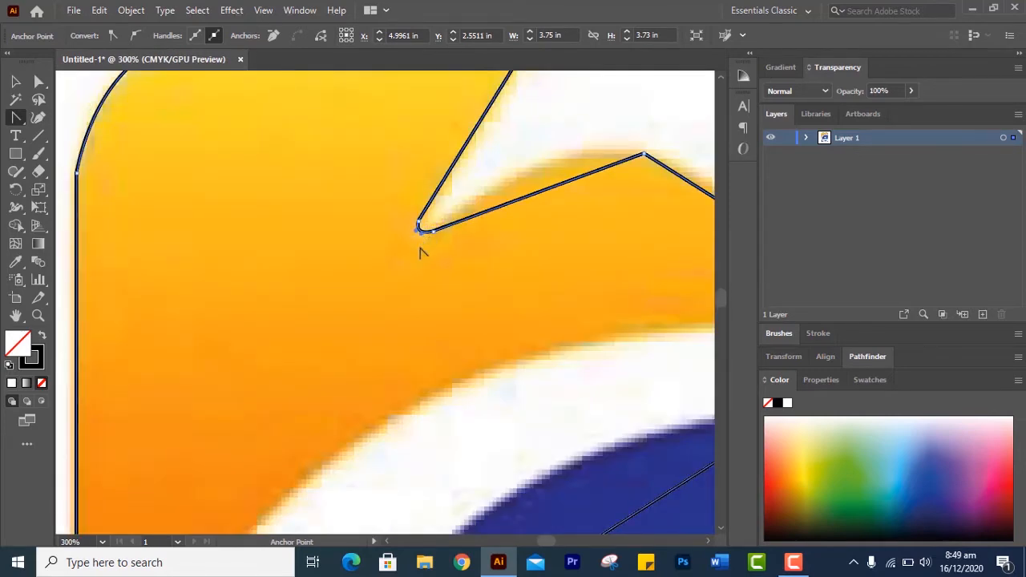
Step: Curve the segments on both sides of the large orange outline's peak to follow the logo edge
left_click_drag(525, 198, 519, 182)
key("space")
left_click_drag(522, 232, 385, 238)
left_click_drag(523, 221, 468, 201)
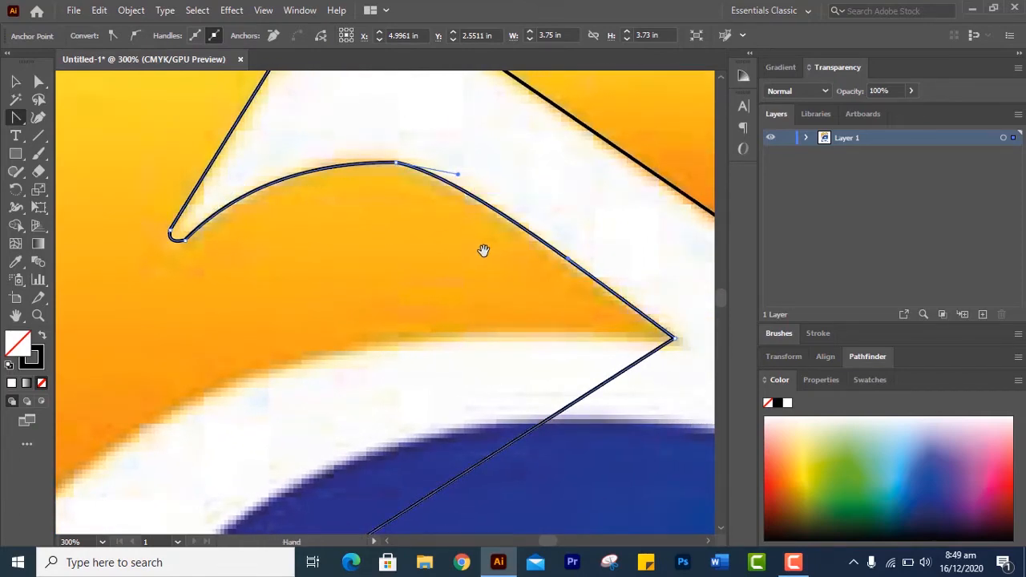
Step: Bend the long diagonal of the large orange outline into the concave arc along its lower edge
scroll(473, 224, "down", 3)
scroll(438, 301, "down", 3)
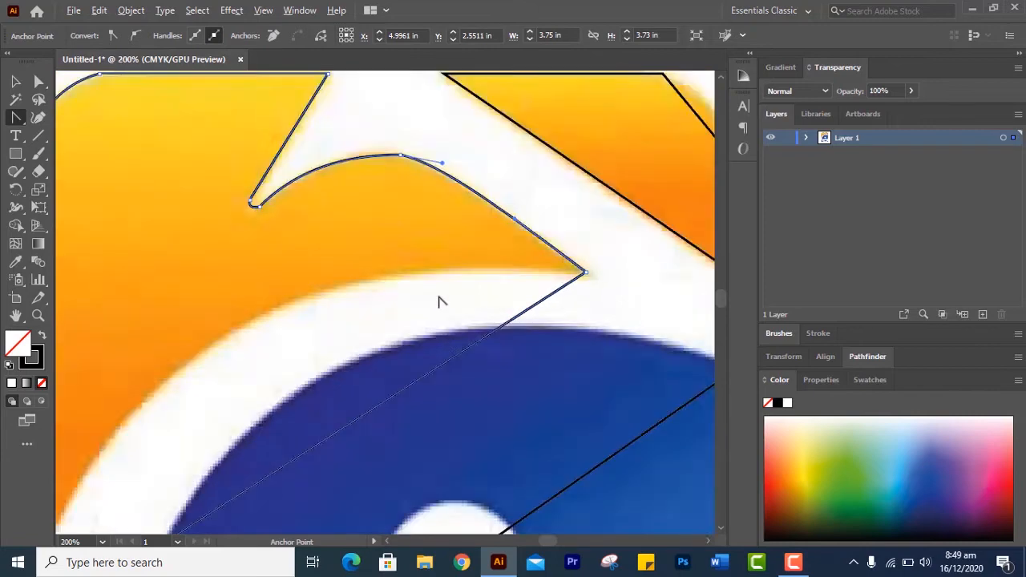
left_click_drag(438, 337, 337, 322)
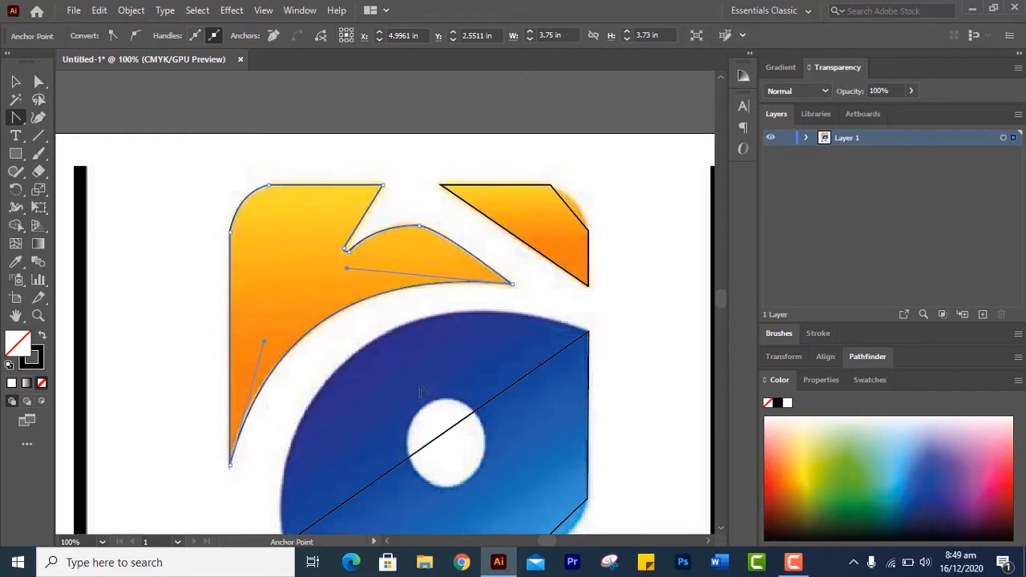
Step: Bend the blue outline's diagonal into its large upper-left arc and round the small orange outline's upper-right corner
left_click_drag(453, 429, 361, 357)
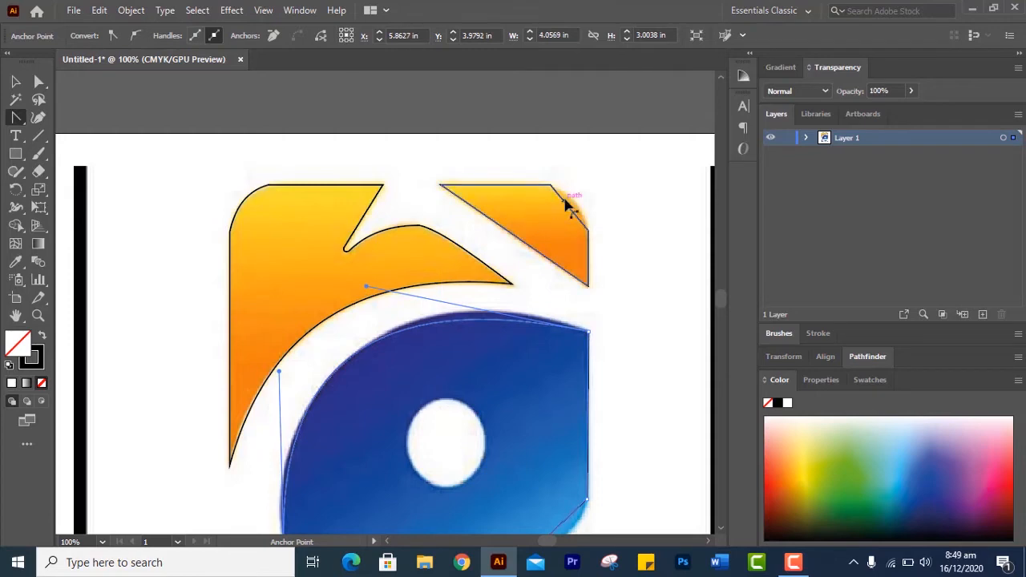
left_click(567, 206)
left_click_drag(570, 205, 564, 210)
Step: Adjust both direction handles of the blue outline's large arc so it follows the shape's edge in the image
left_click(394, 337)
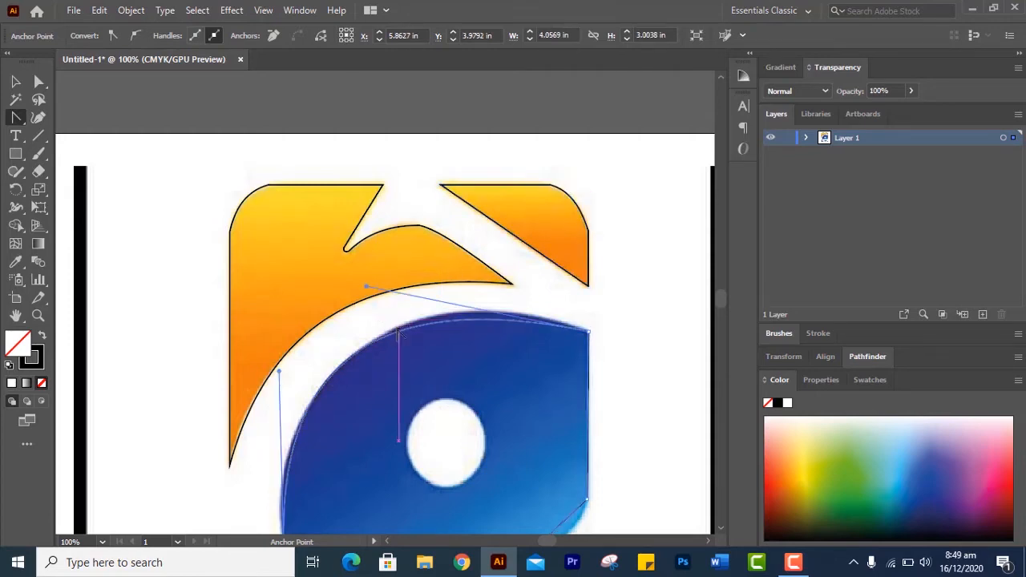
left_click_drag(371, 285, 395, 276)
left_click_drag(398, 272, 397, 267)
left_click_drag(380, 385, 405, 288)
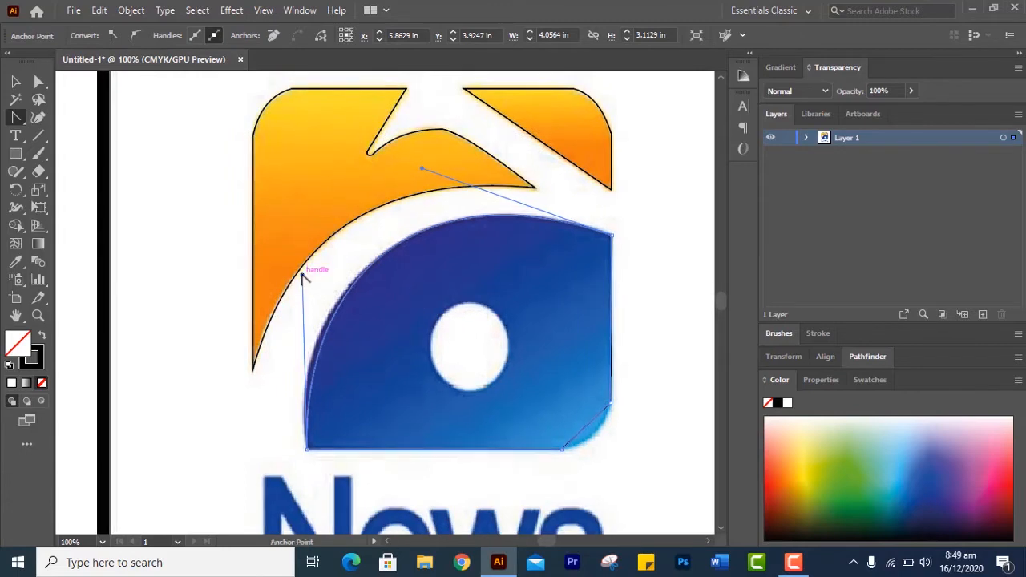
left_click_drag(301, 277, 290, 292)
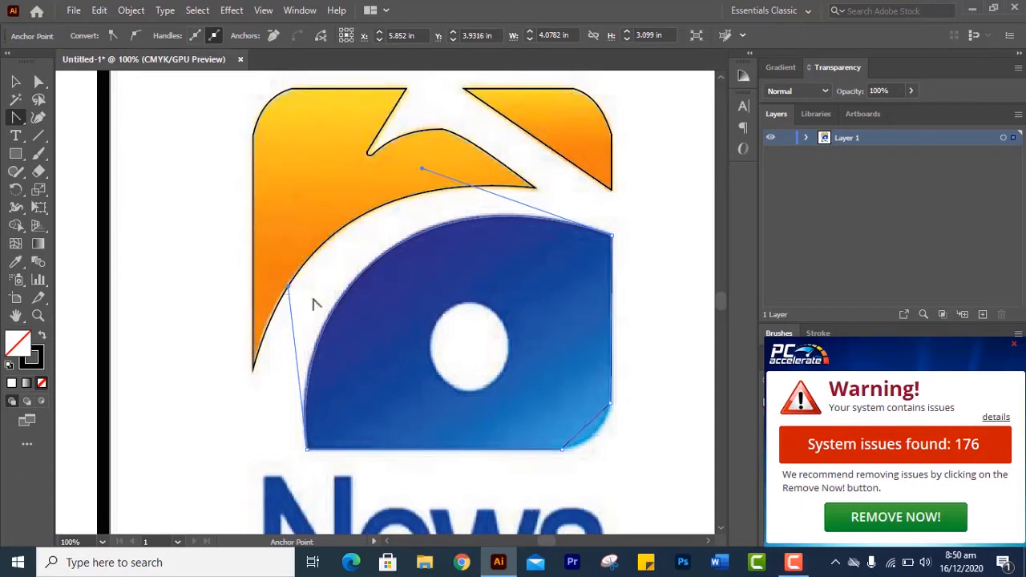
Step: Try to round the blue outline's lower-right corner, and dismiss the pop-up ad covering the panels
left_click_drag(587, 434, 598, 444)
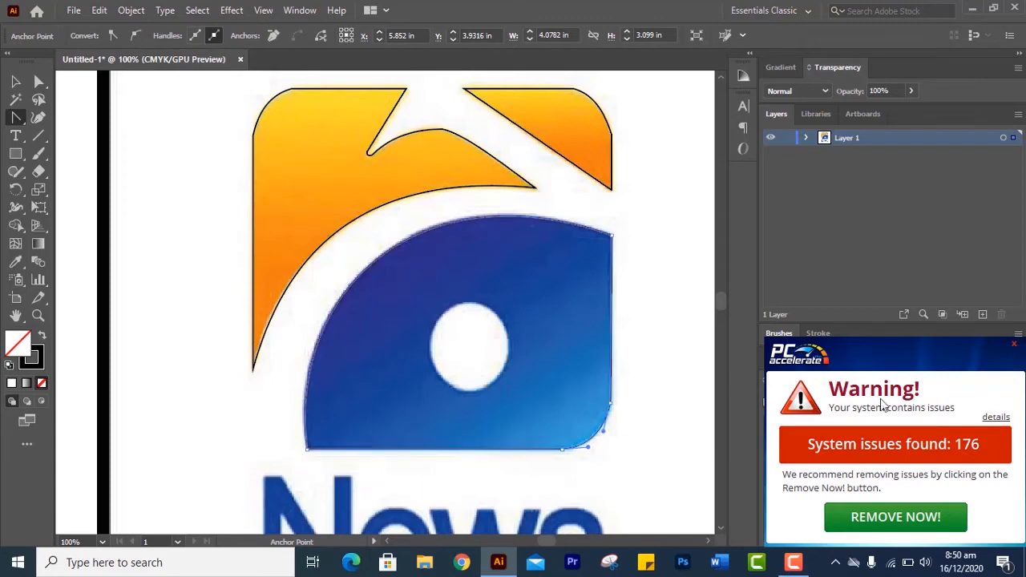
left_click(1014, 351)
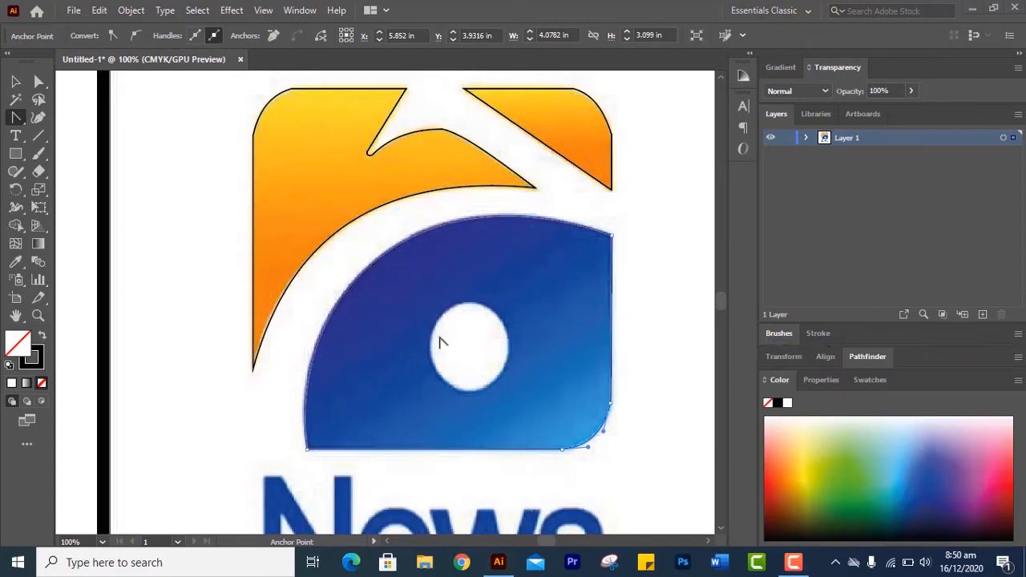
scroll(440, 343, "up", 3)
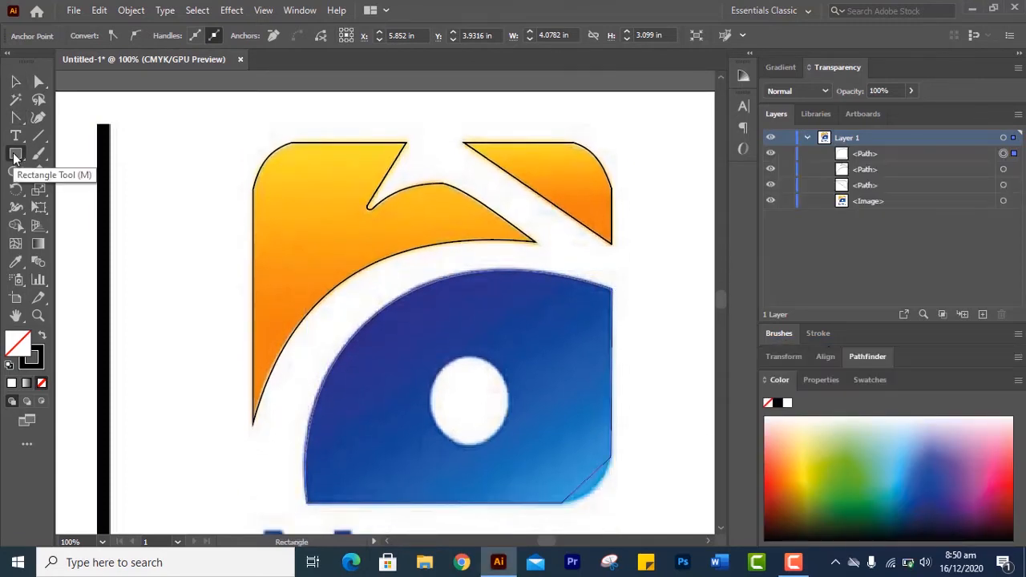
Step: Trace the white oval inside the blue shape with the Ellipse tool, fitting it to the oval's edges
left_click_drag(15, 153, 81, 188)
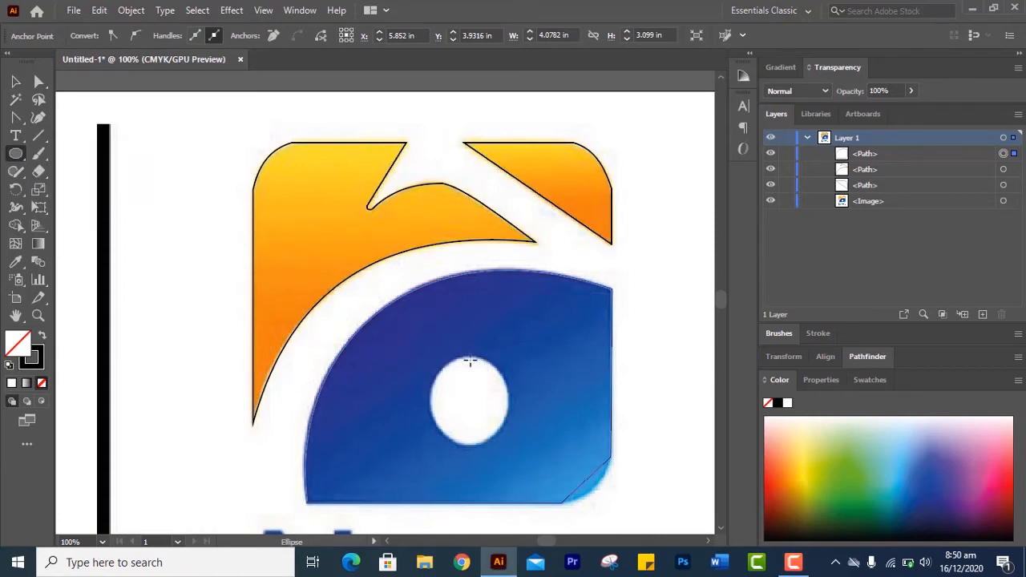
left_click_drag(459, 359, 511, 444)
left_click_drag(462, 403, 430, 407)
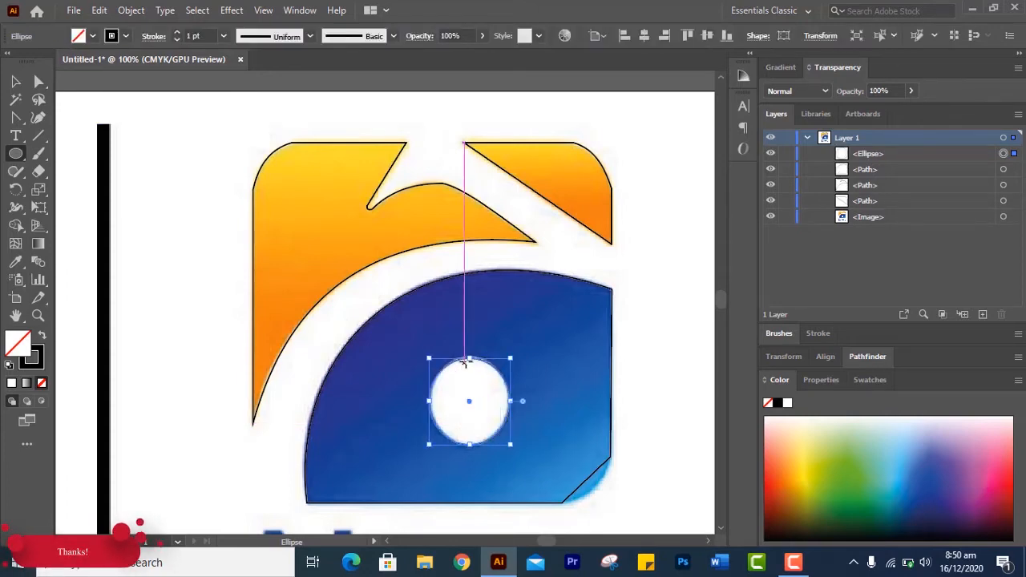
left_click_drag(468, 361, 469, 359)
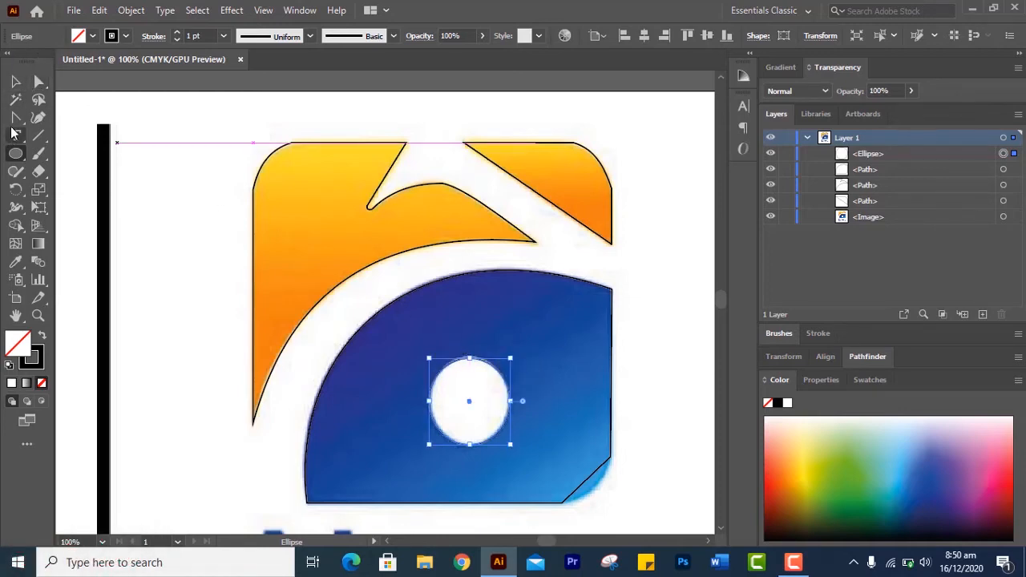
Step: Bend the blue outline's lower-right diagonal into a rounded corner with the Anchor Point tool
left_click(15, 119)
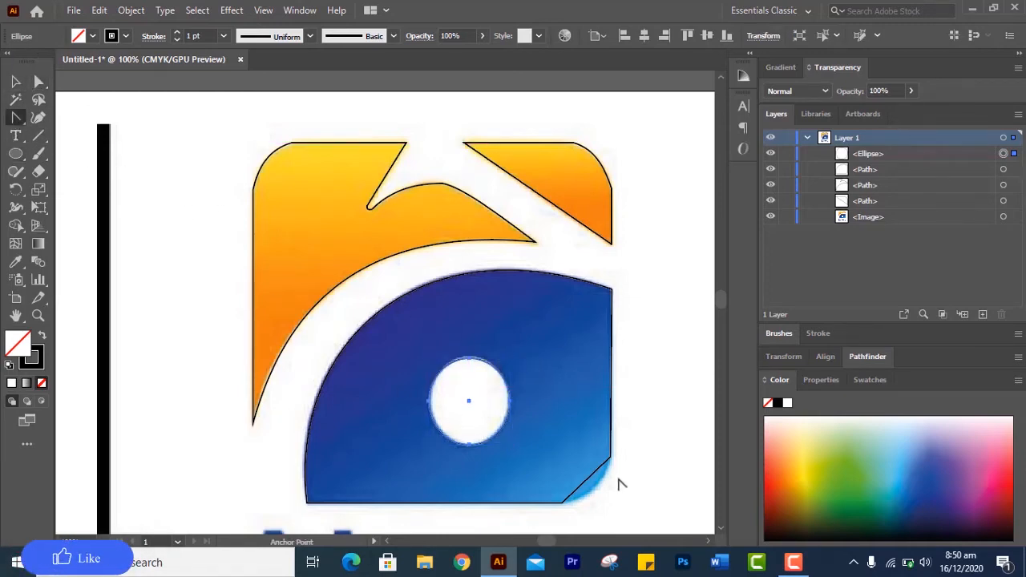
left_click_drag(590, 477, 596, 483)
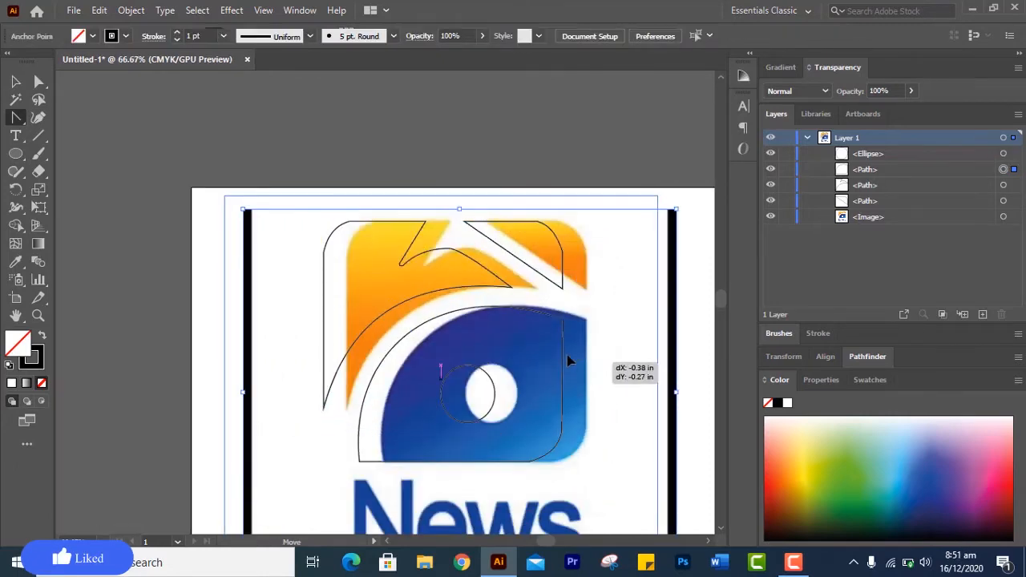
Step: Move the logo image off the artboard, away from the traced outlines, and deselect it
left_click_drag(568, 360, 217, 257)
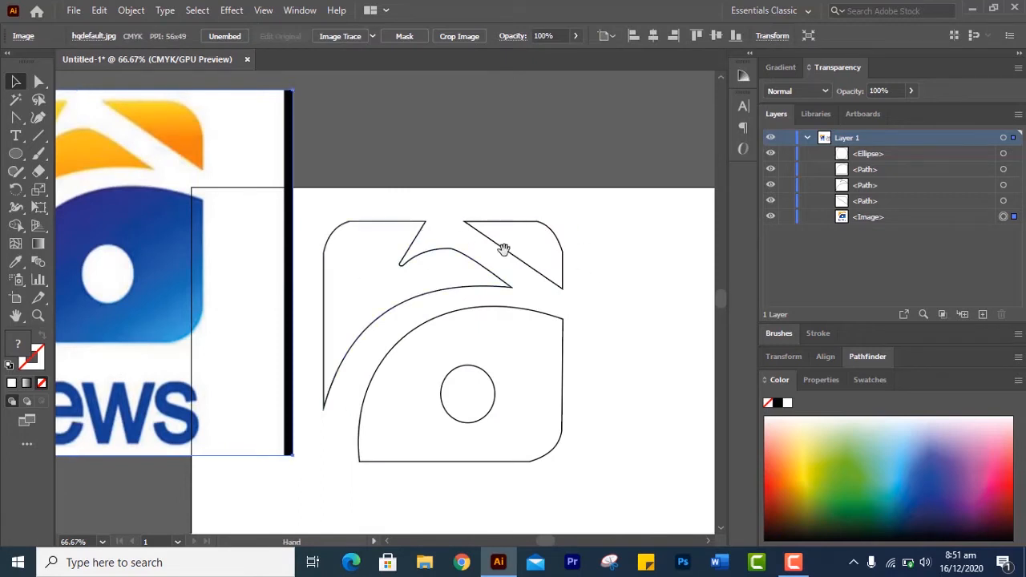
left_click_drag(233, 183, 112, 170)
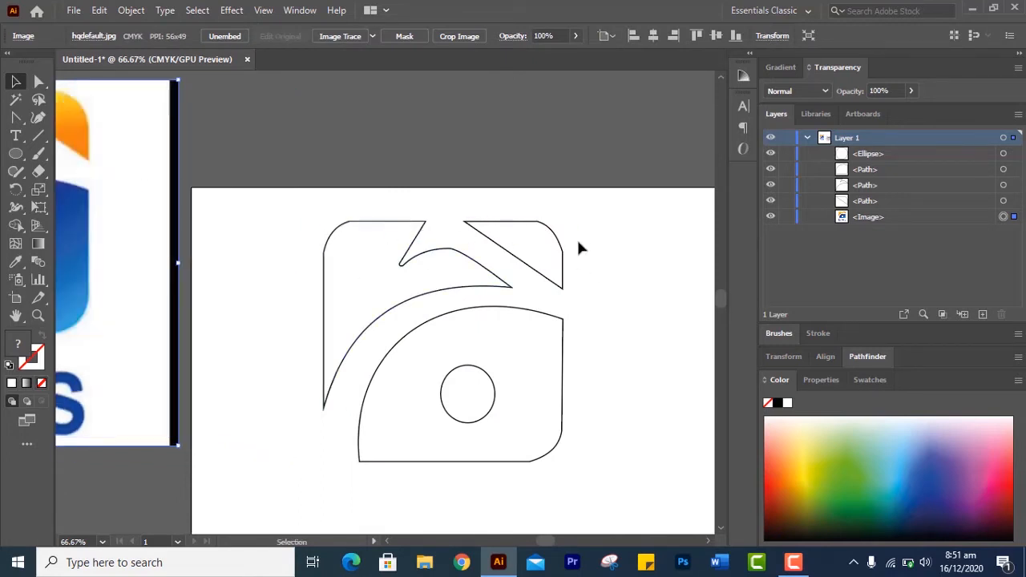
left_click_drag(661, 233, 644, 245)
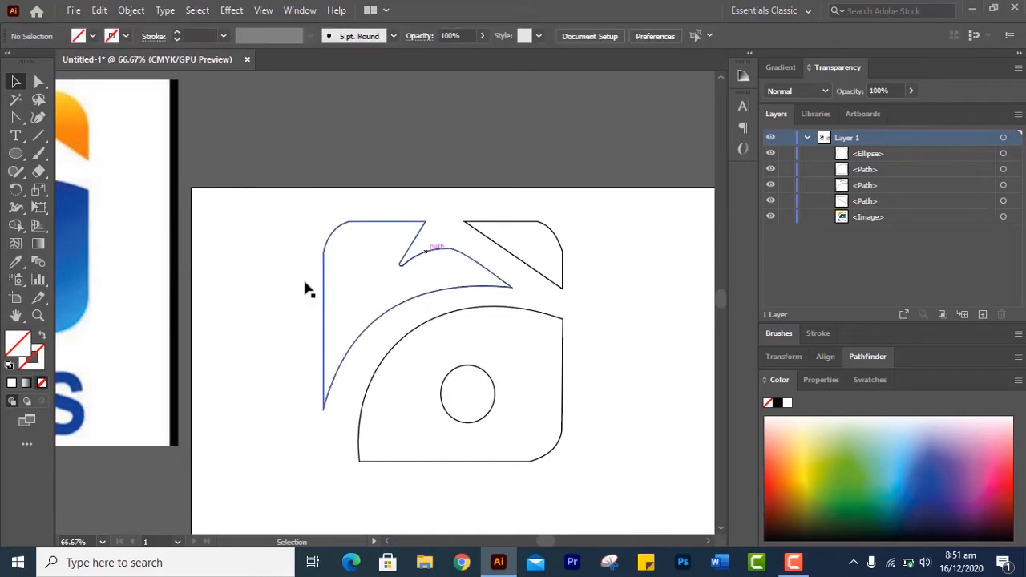
Step: Smooth the notched outline's upper-left rounded corner with Direct Selection, shifting its top anchor slightly and adjusting both curve handles
scroll(320, 291, "up", 1)
scroll(321, 291, "up", 4)
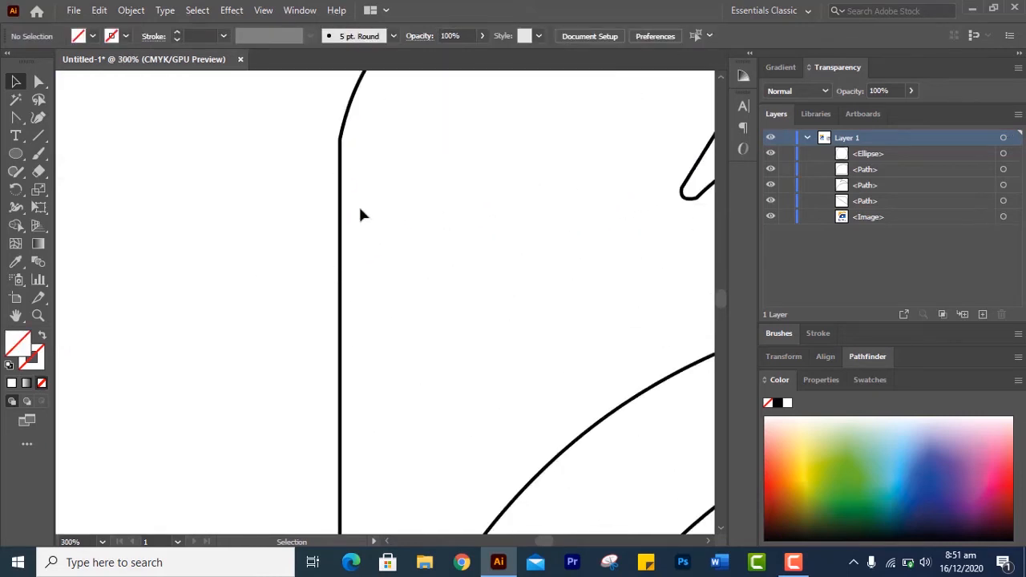
left_click_drag(360, 213, 331, 305)
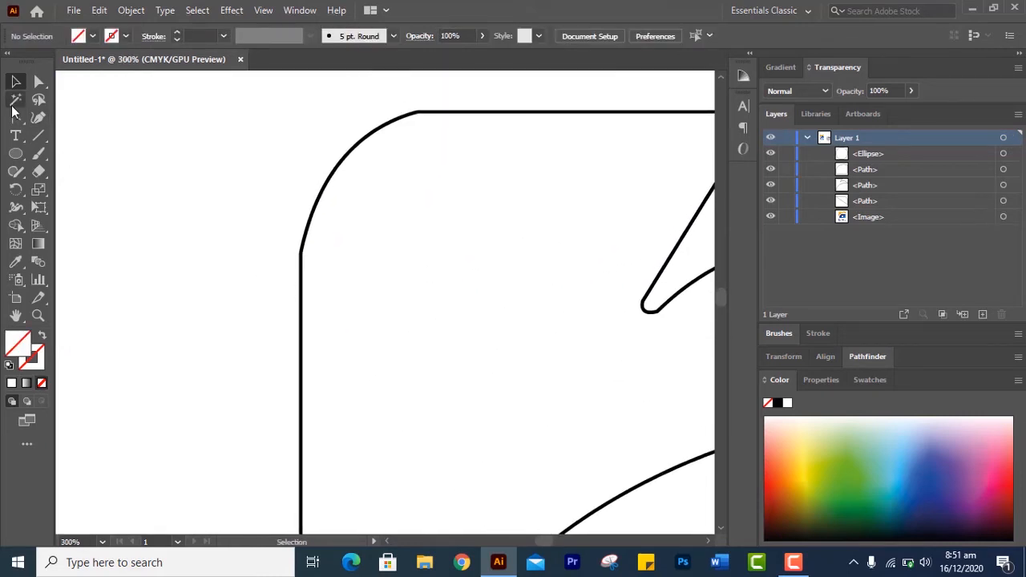
left_click(17, 118)
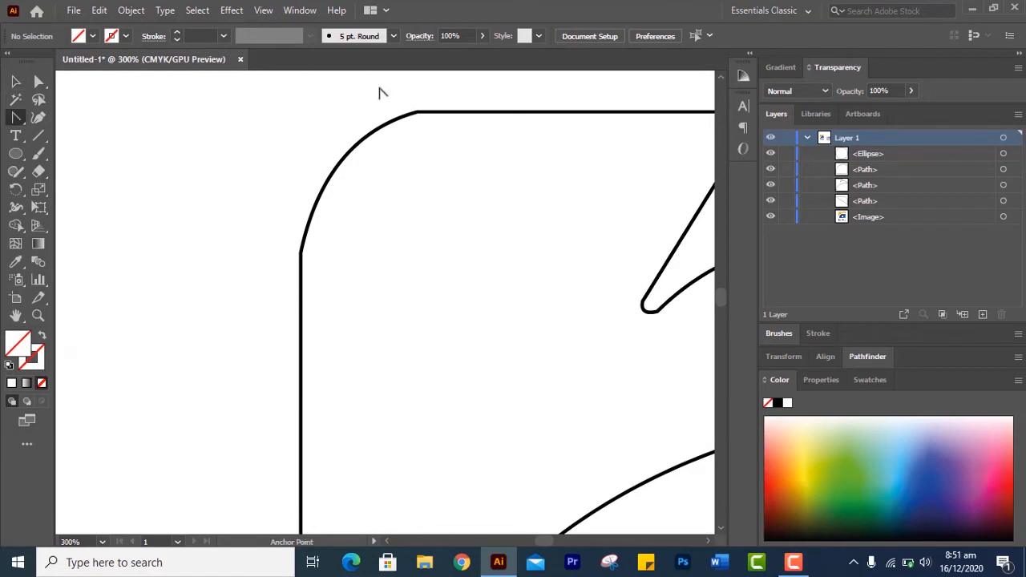
left_click(39, 81)
left_click(419, 112)
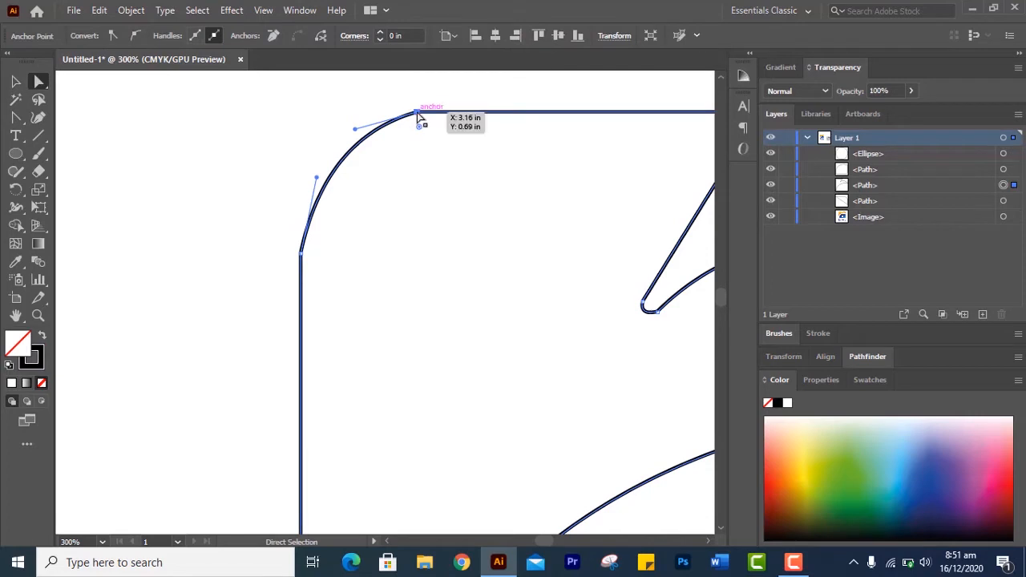
left_click_drag(420, 114, 426, 113)
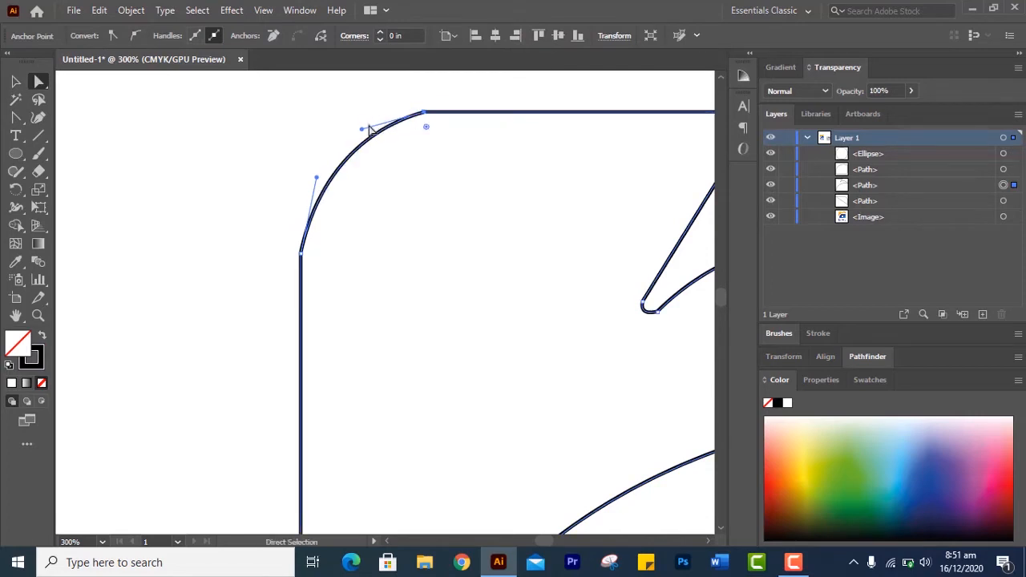
left_click_drag(316, 177, 304, 175)
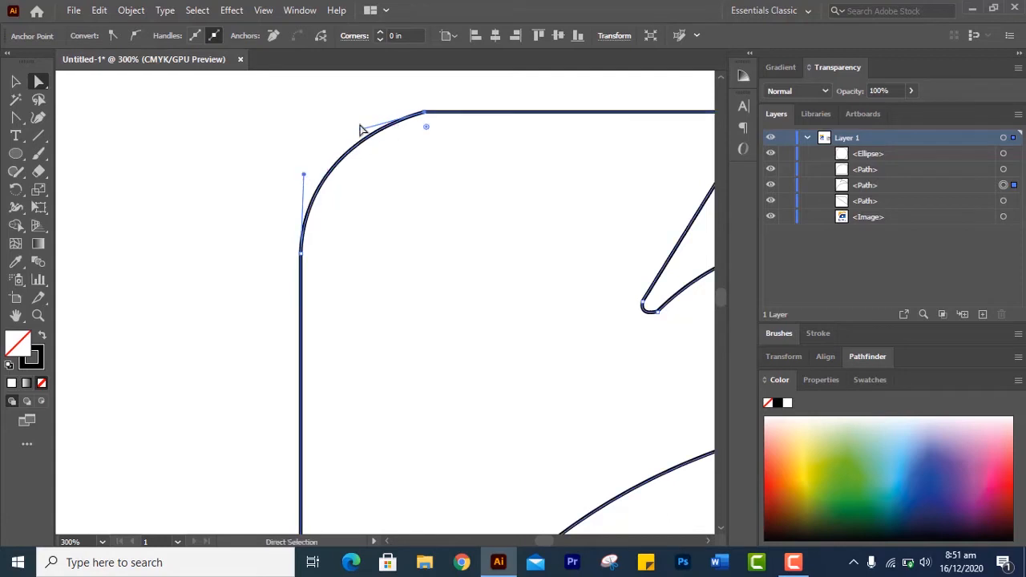
left_click_drag(362, 129, 360, 122)
left_click(266, 154)
Step: Smooth the lower-right rounded corner of the outline around the oval by adjusting its curve handles with Direct Selection
key("space")
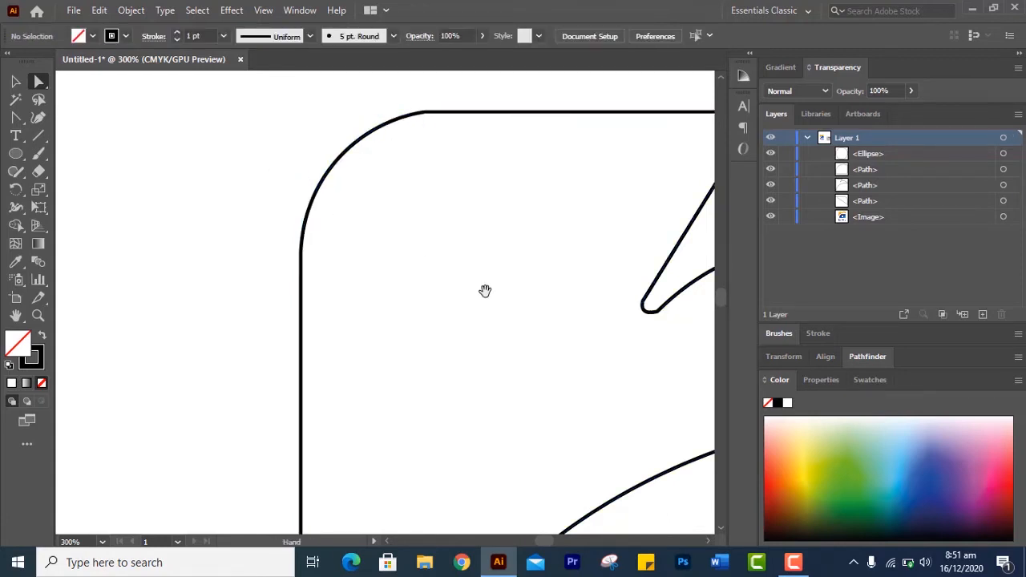
left_click_drag(485, 290, 362, 226)
left_click_drag(410, 249, 318, 135)
left_click_drag(435, 259, 380, 179)
left_click_drag(531, 355, 506, 234)
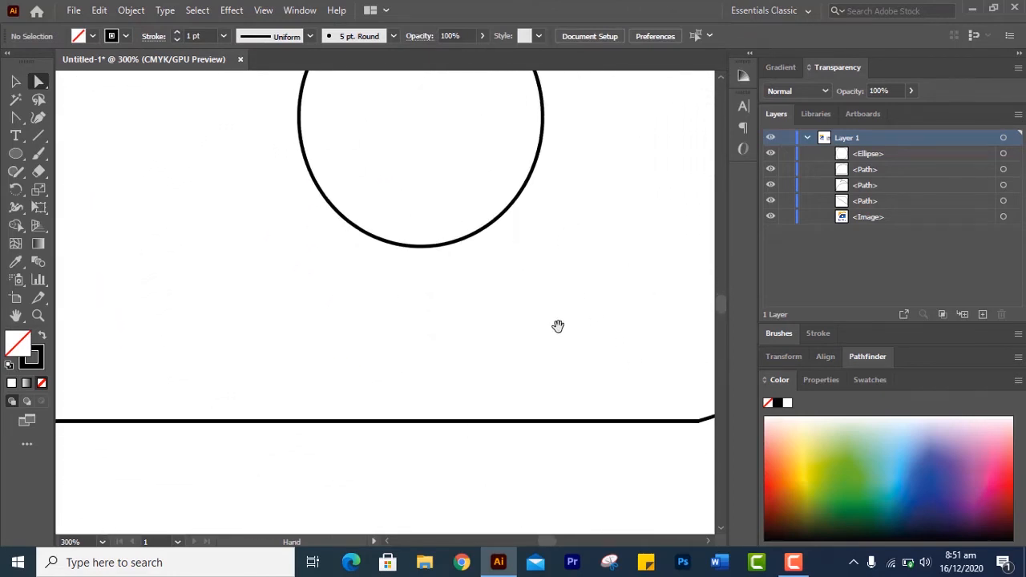
left_click_drag(559, 326, 364, 291)
left_click(487, 363)
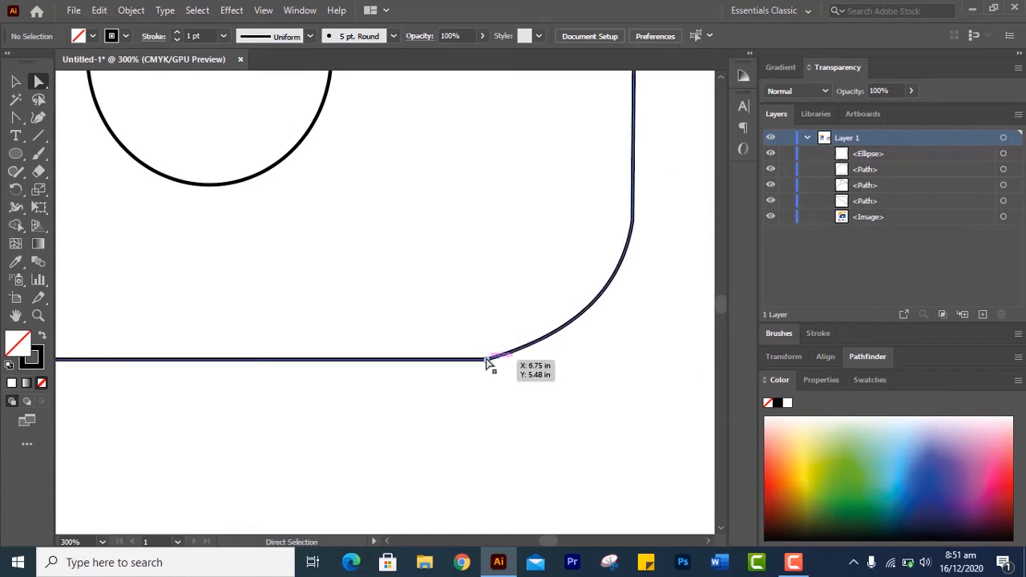
left_click(487, 363)
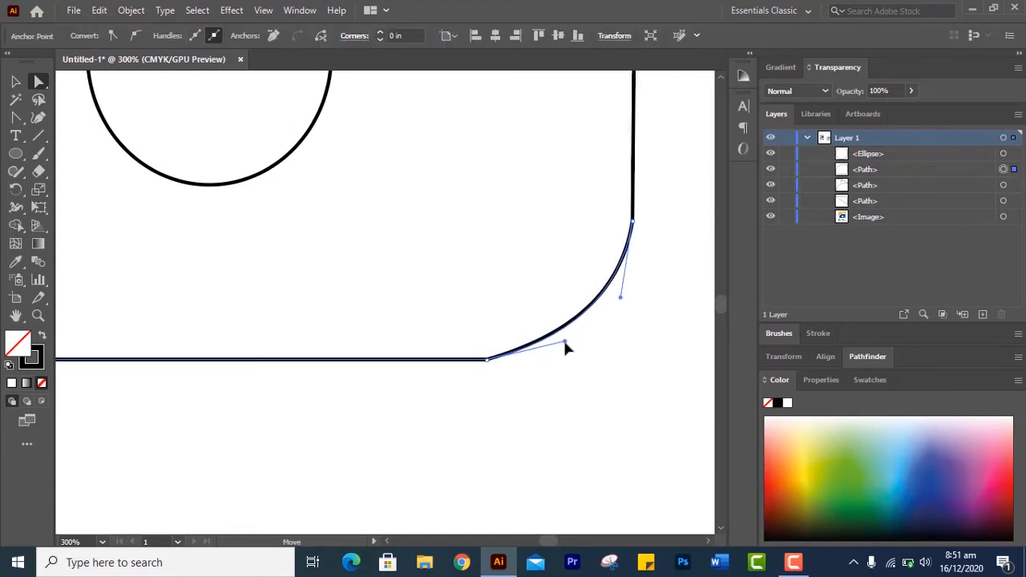
left_click_drag(565, 345, 563, 343)
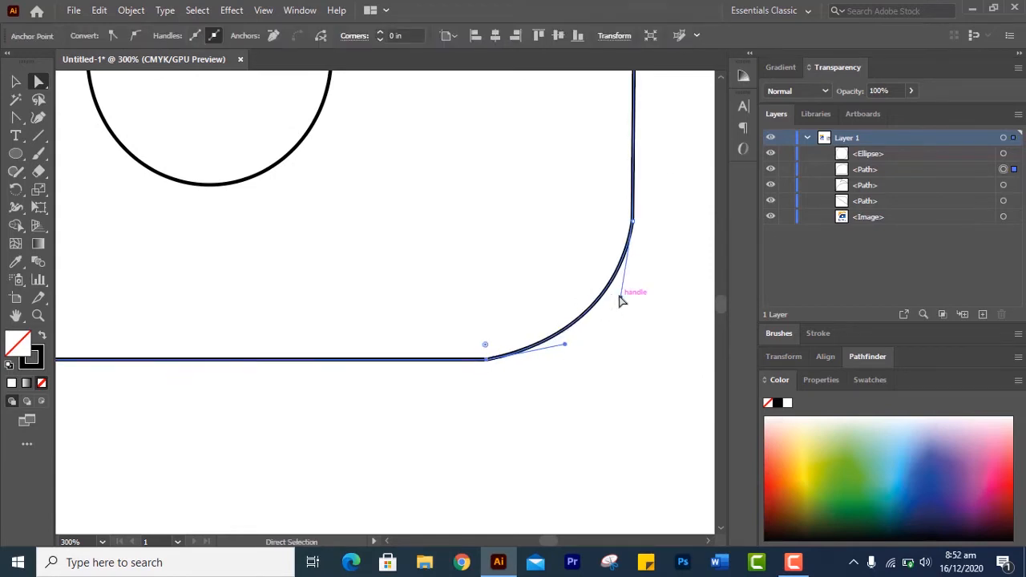
left_click_drag(621, 297, 626, 296)
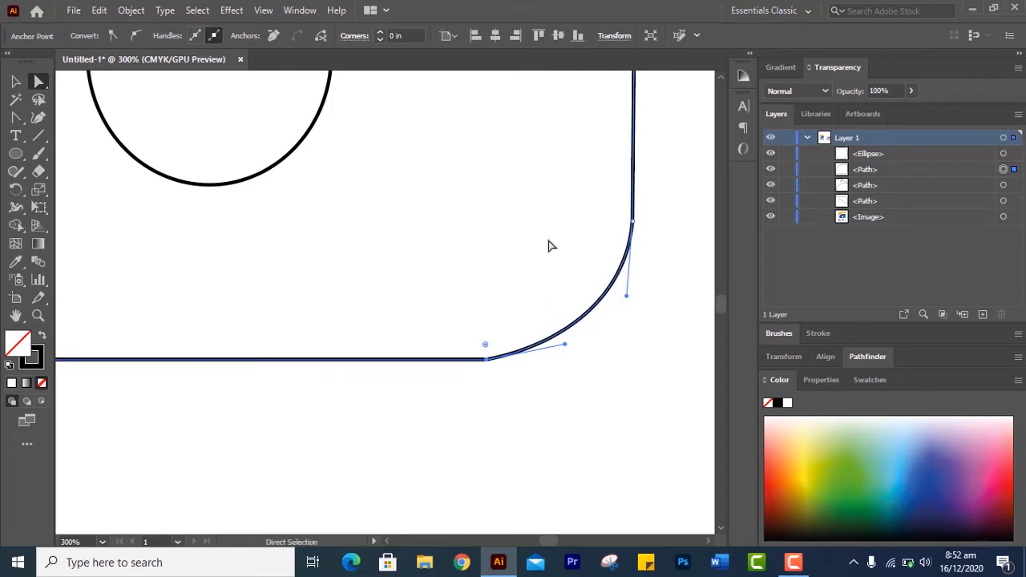
left_click_drag(533, 328, 533, 332)
Step: Round out the small tip at the bottom of the notched outline's V-shaped cut by adjusting its two curve handles
scroll(533, 332, "up", 10)
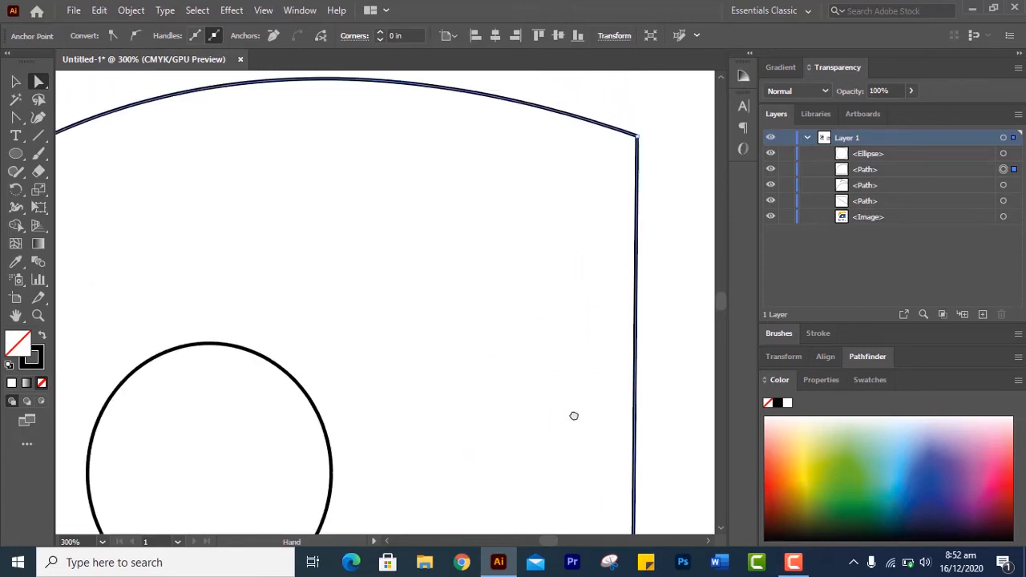
scroll(580, 408, "up", 10)
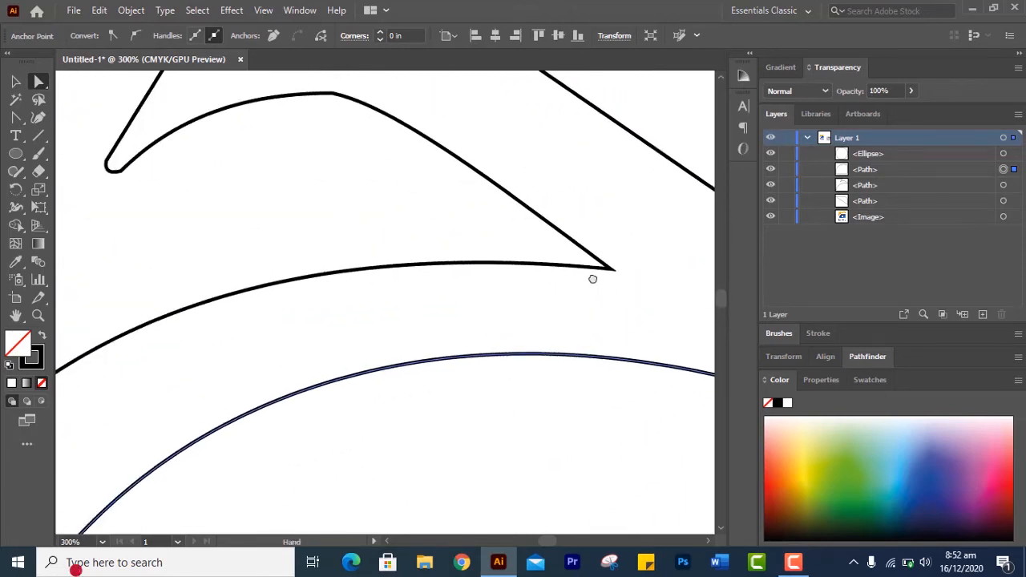
scroll(530, 262, "up", 3)
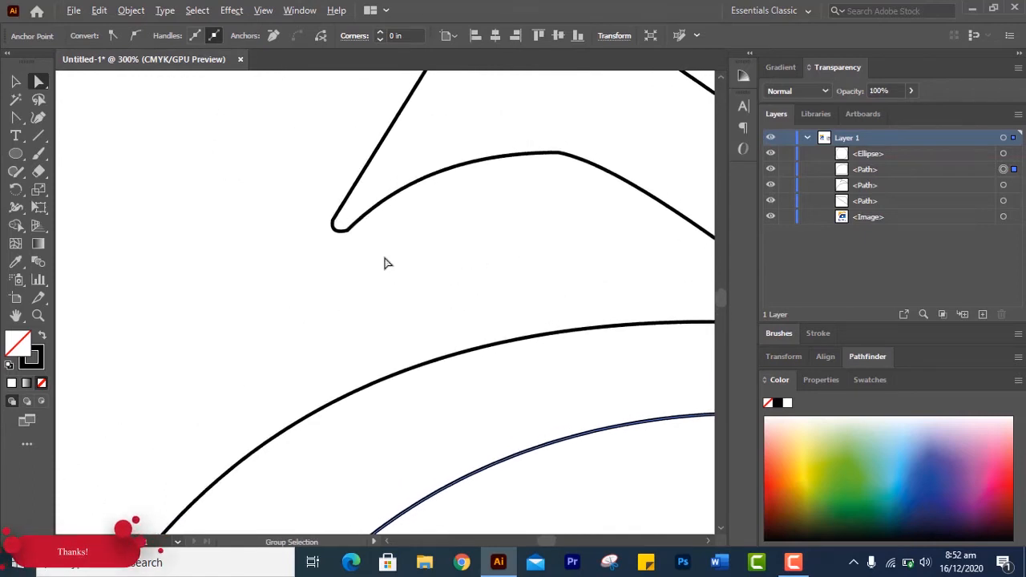
scroll(387, 263, "up", 3)
left_click(287, 189)
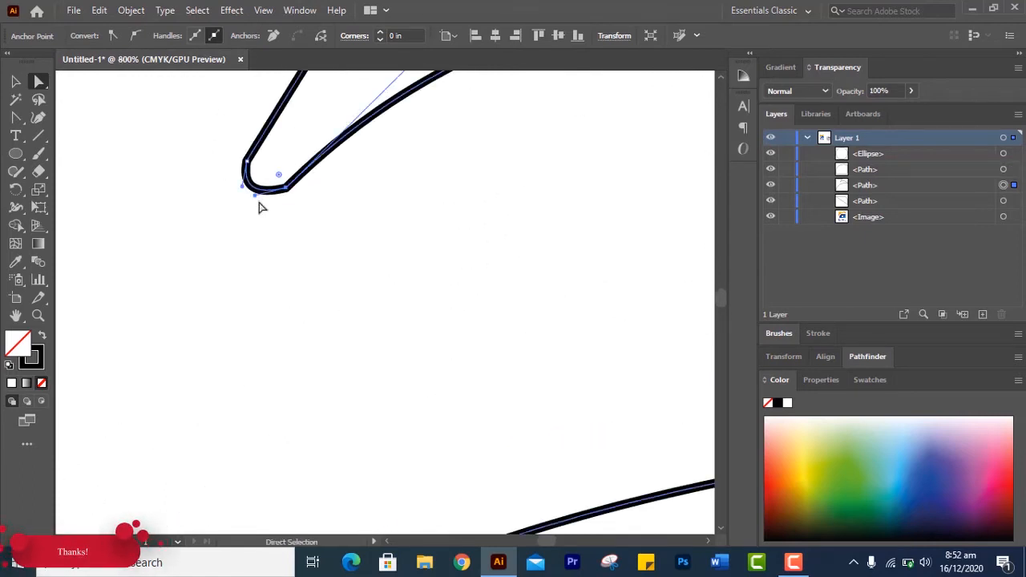
left_click_drag(253, 194, 258, 203)
left_click(247, 161)
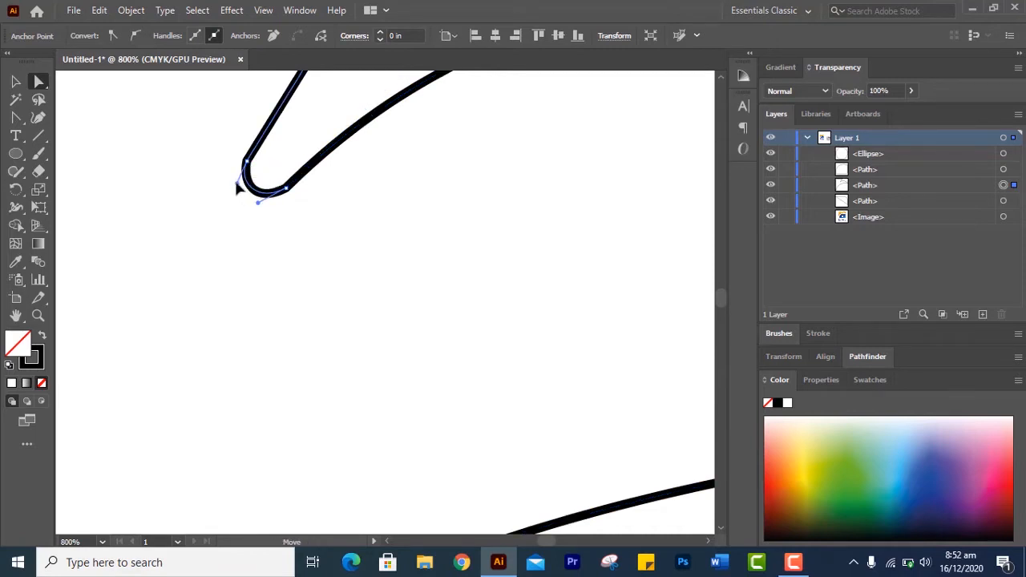
left_click(392, 234)
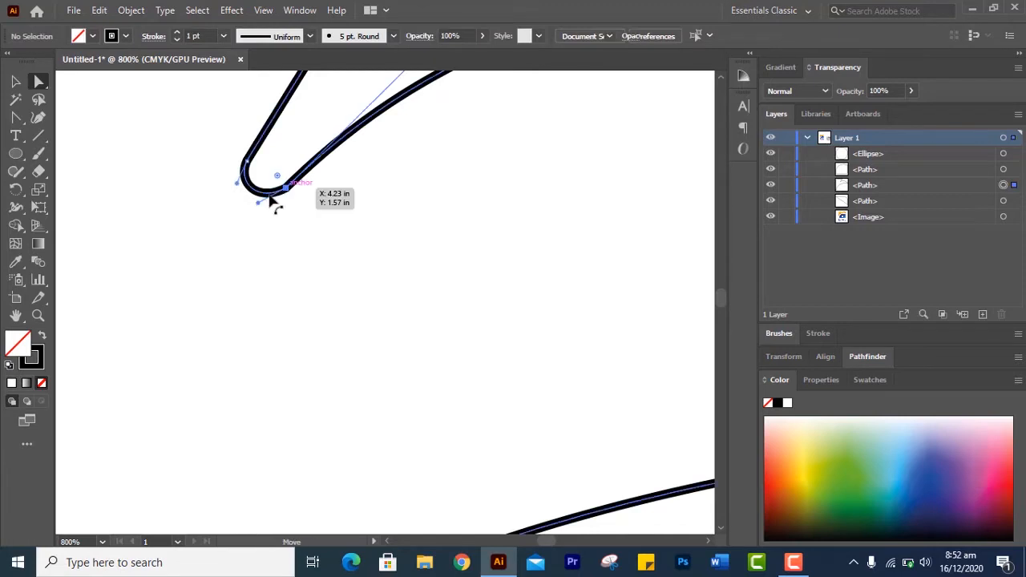
left_click(271, 198)
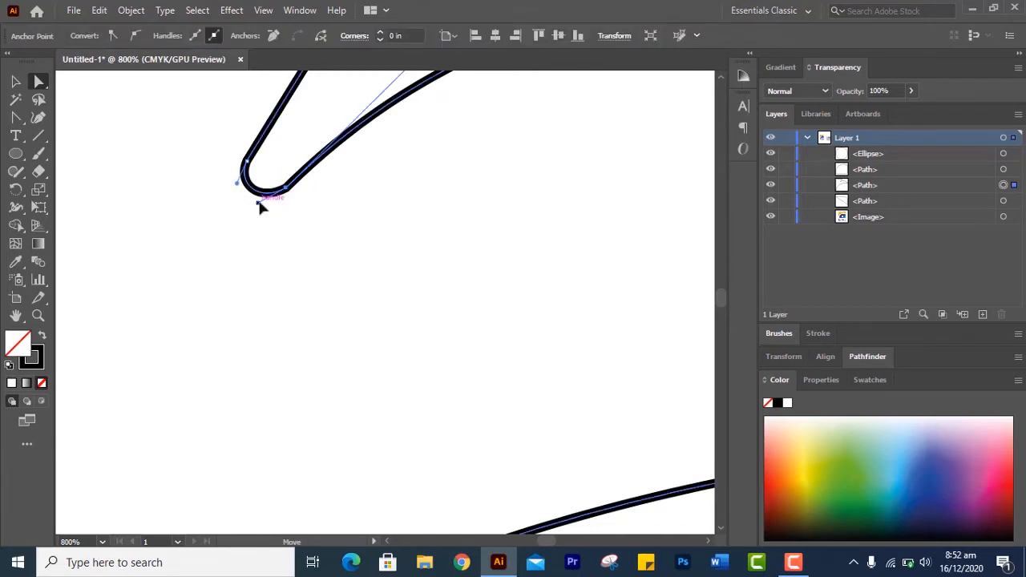
left_click(369, 227)
Step: Smooth the triangular outline's upper-right rounded corner by pulling both of its curve handles outward, and deselect it
scroll(369, 233, "down", 2)
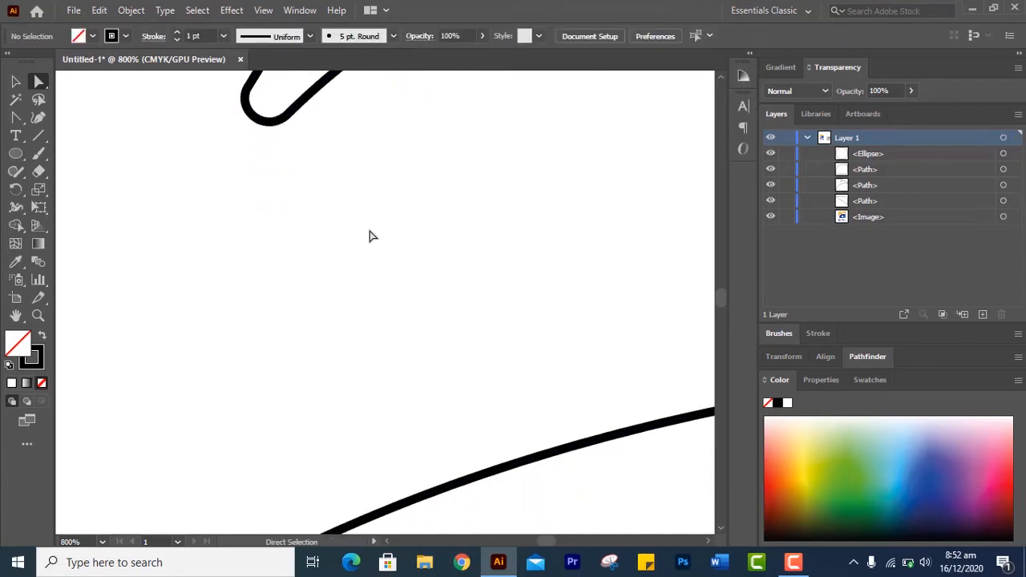
scroll(374, 265, "up", 3)
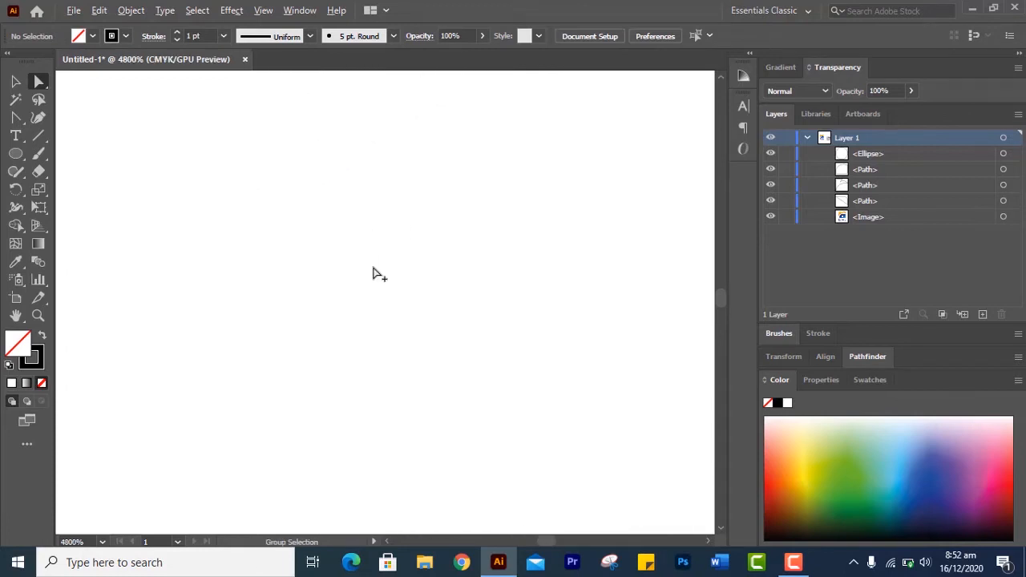
scroll(374, 273, "down", 4)
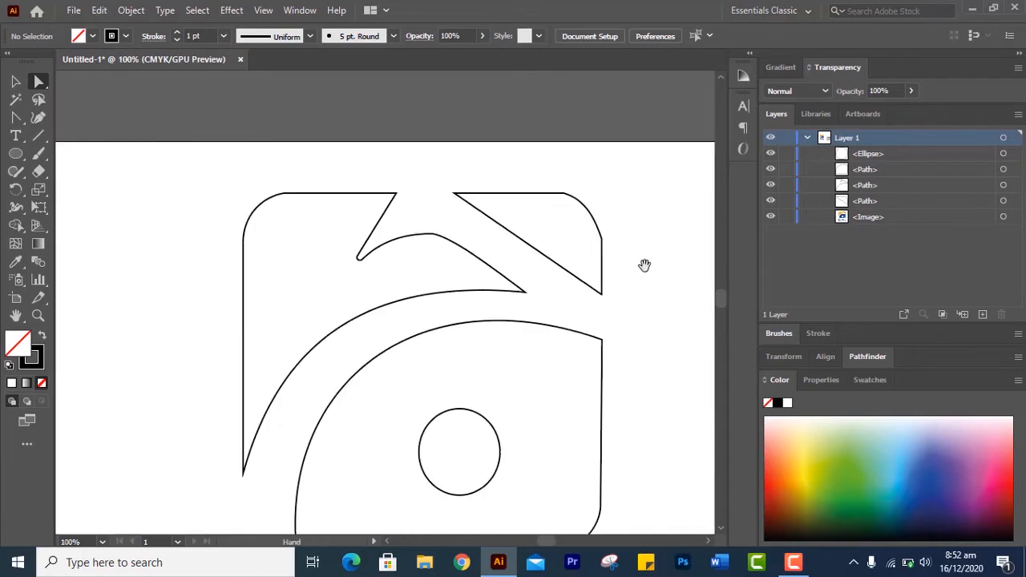
left_click_drag(645, 265, 492, 261)
scroll(492, 262, "up", 1)
scroll(493, 261, "up", 3)
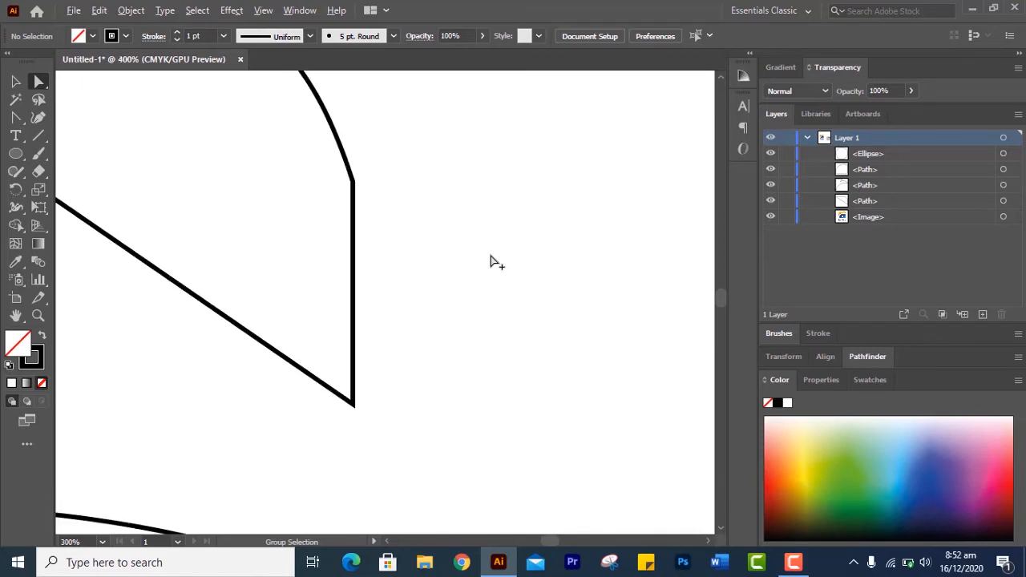
left_click_drag(423, 225, 508, 305)
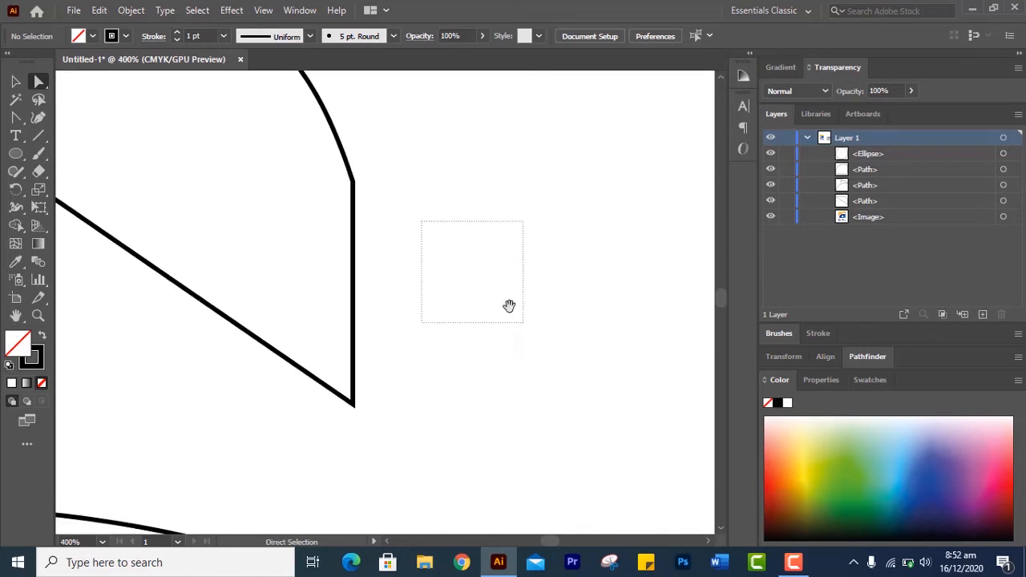
left_click(351, 183)
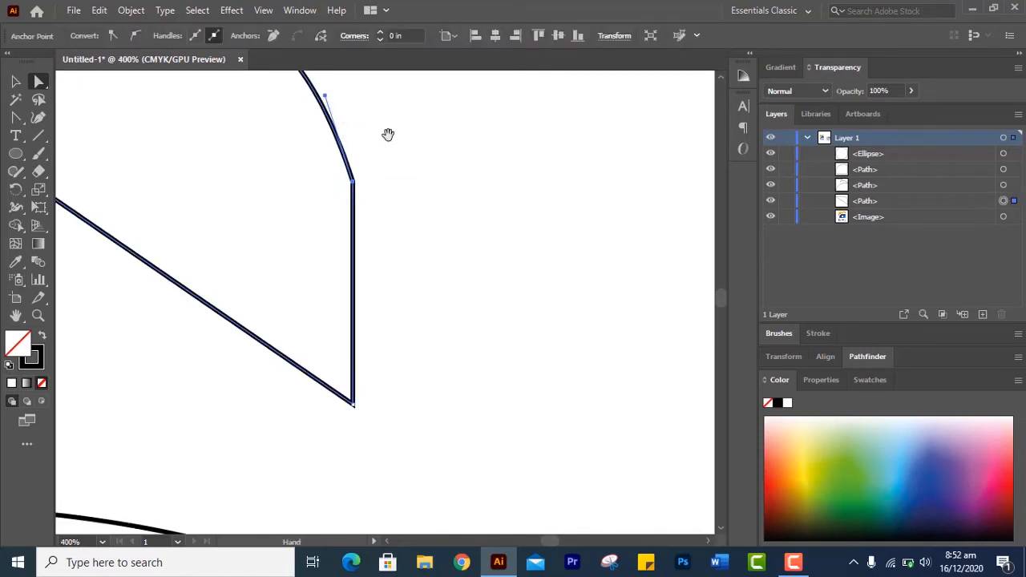
left_click_drag(433, 170, 556, 275)
left_click_drag(445, 196, 460, 194)
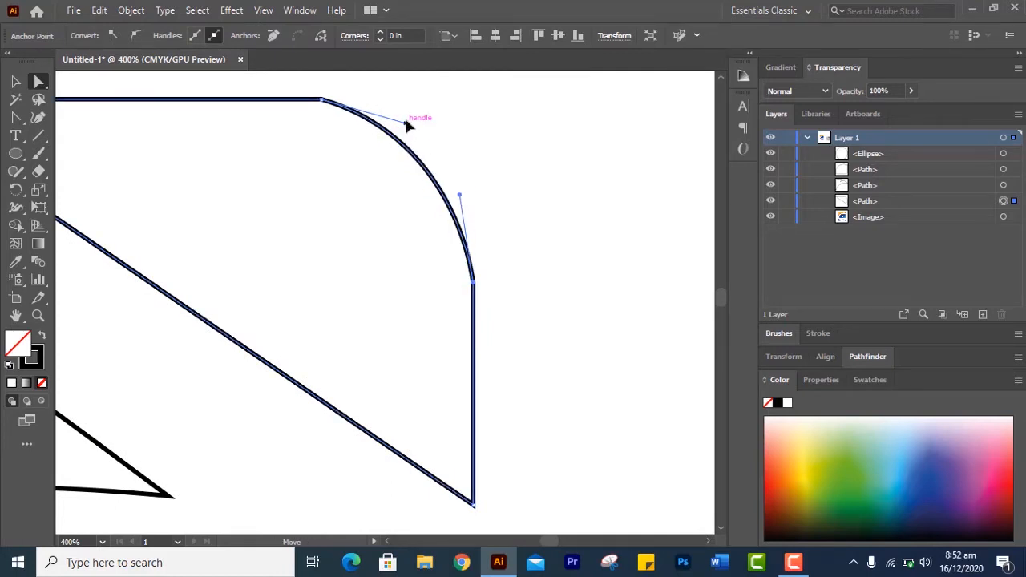
left_click_drag(407, 123, 409, 109)
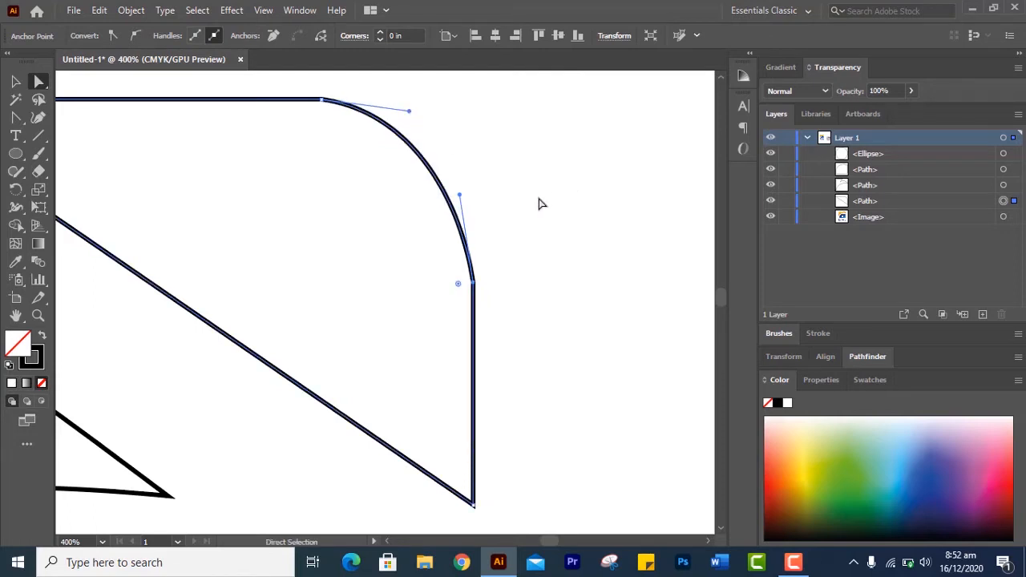
left_click(515, 222)
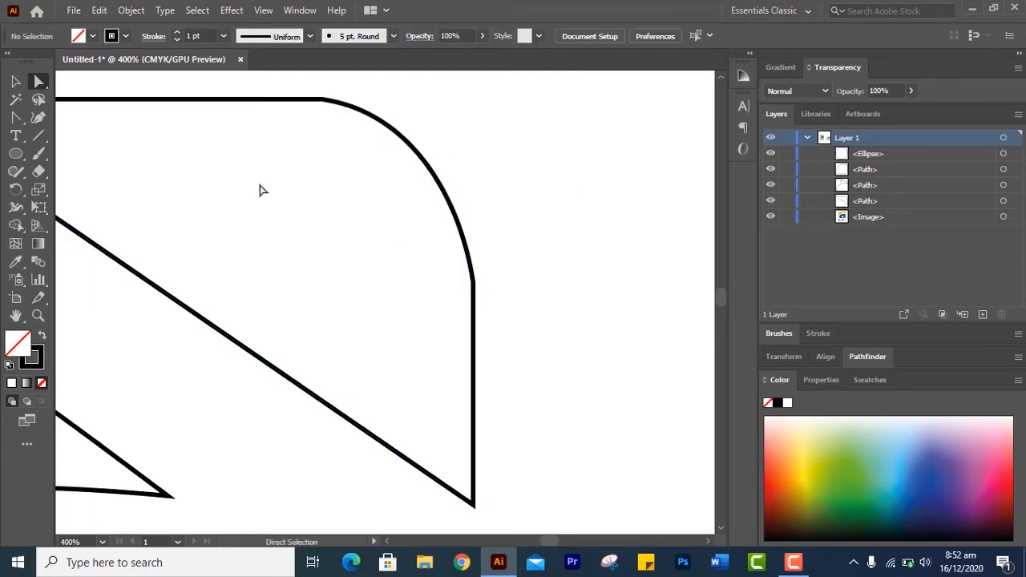
Step: Fill the notched outline with the orange sampled from the same area of the logo image using the Eyedropper, and deselect it
key("space")
scroll(326, 215, "up", 1)
scroll(327, 215, "down", 2)
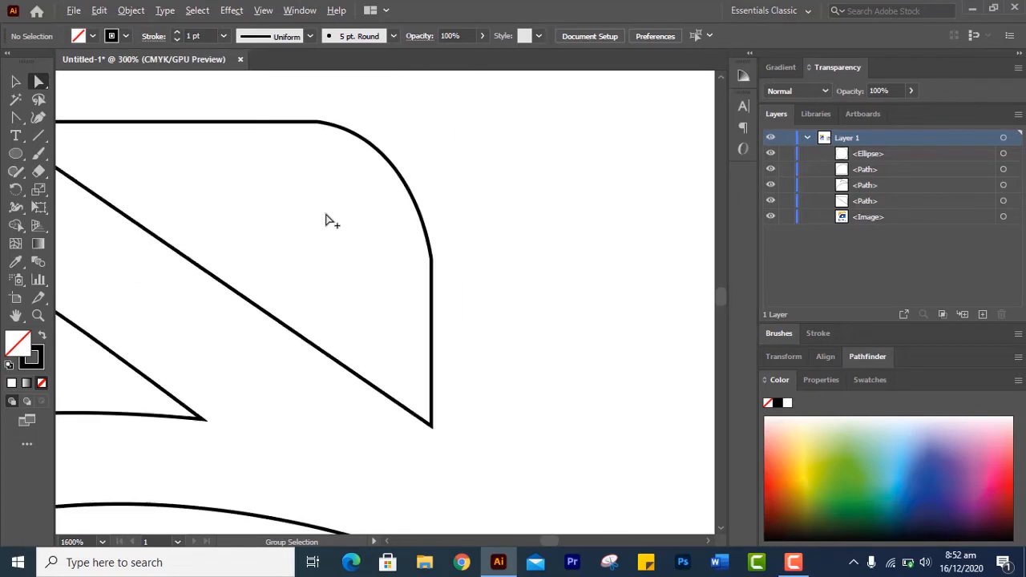
scroll(329, 220, "down", 1)
scroll(468, 216, "down", 1)
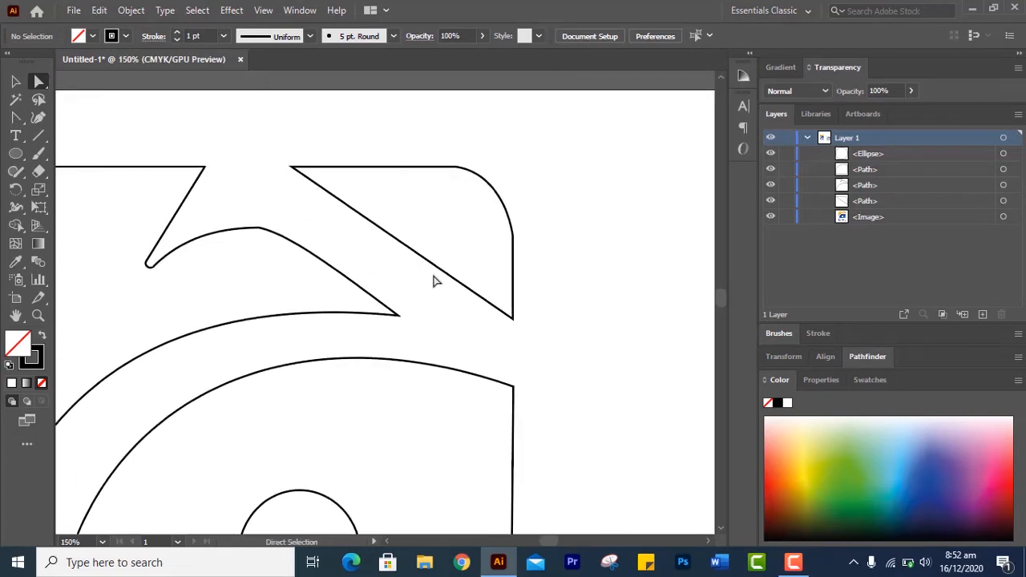
scroll(433, 280, "up", 1)
scroll(435, 276, "down", 3)
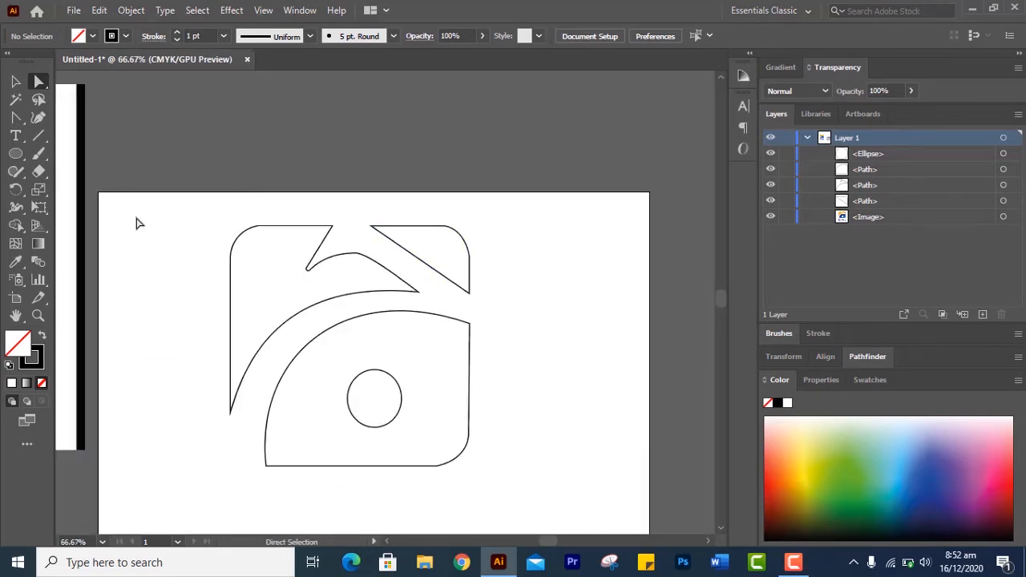
key("space")
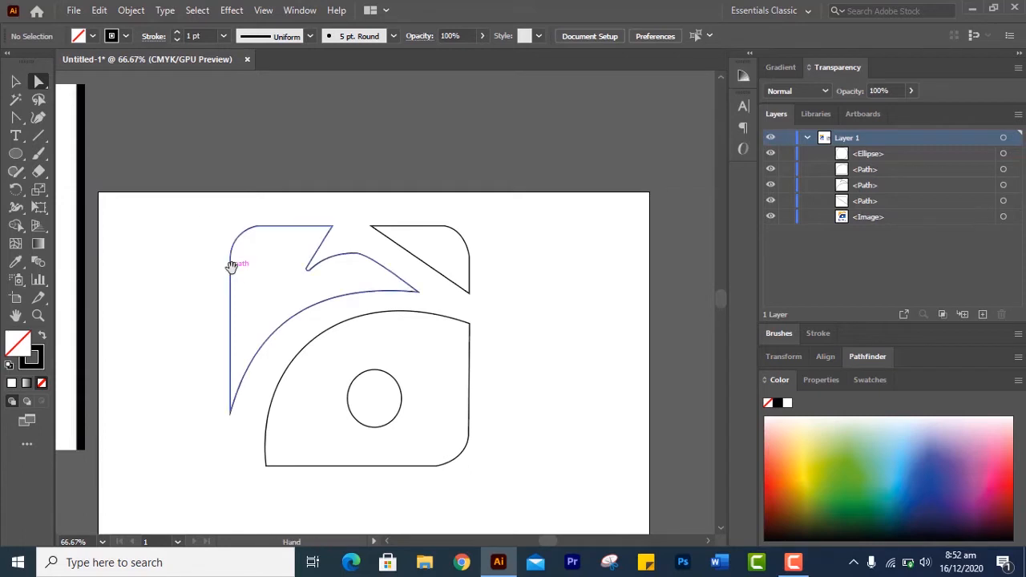
left_click_drag(185, 264, 270, 258)
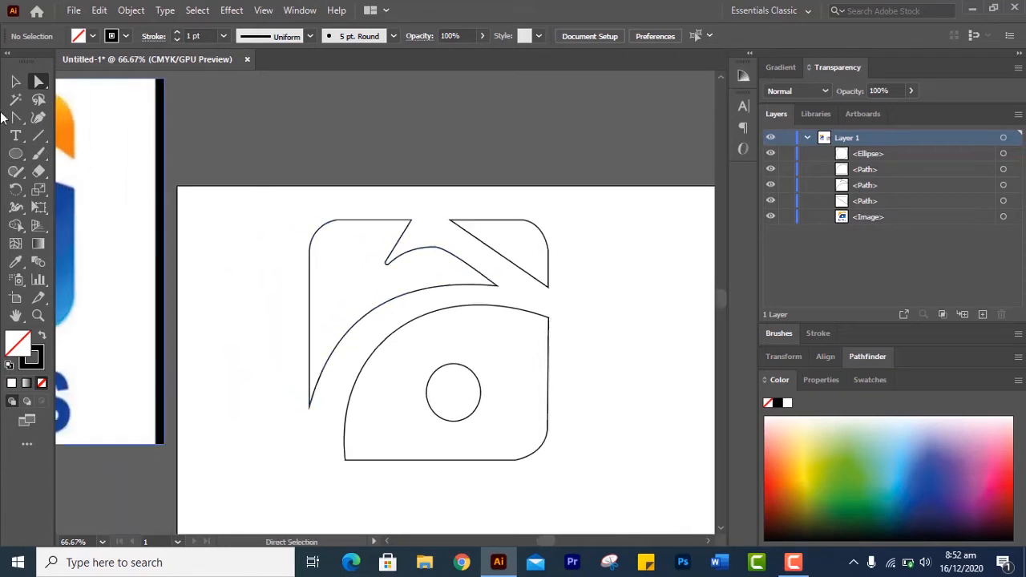
left_click(15, 85)
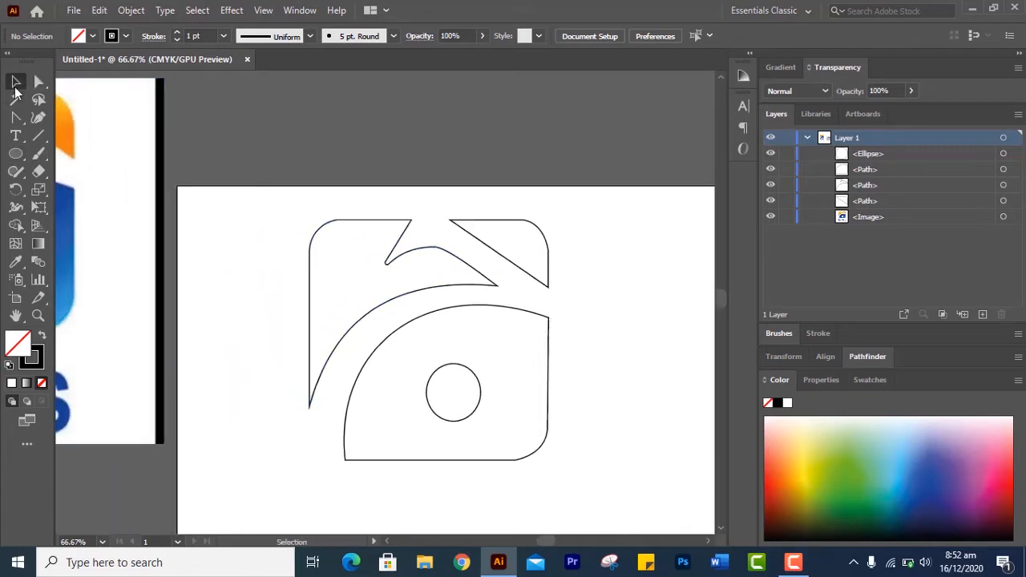
left_click(312, 294)
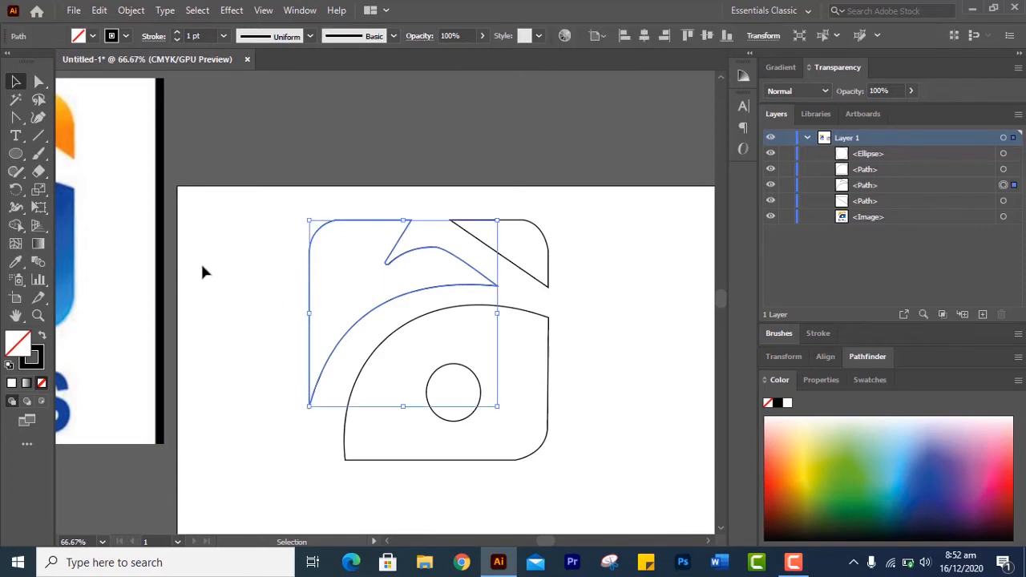
left_click_drag(220, 266, 348, 291)
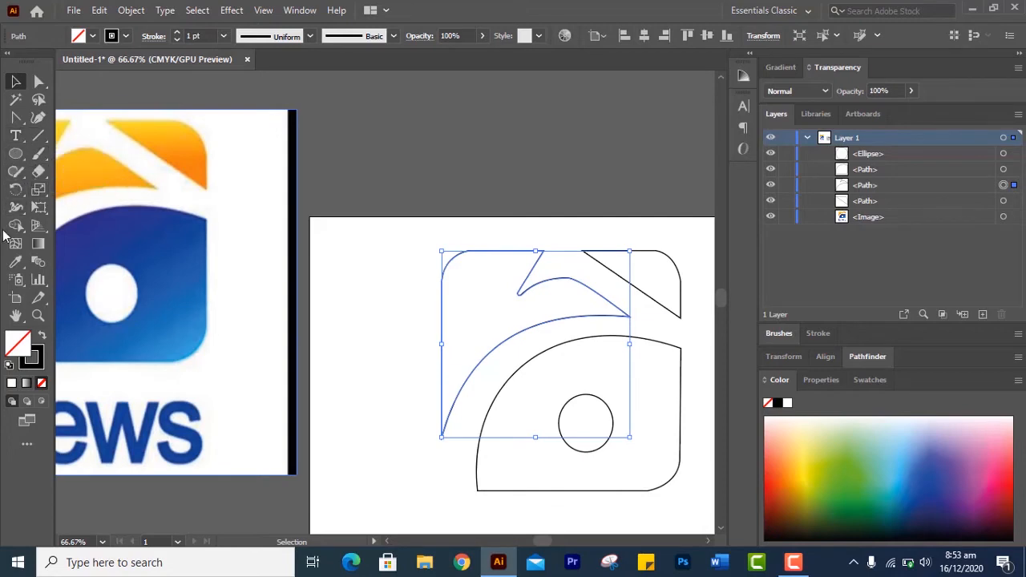
left_click(16, 262)
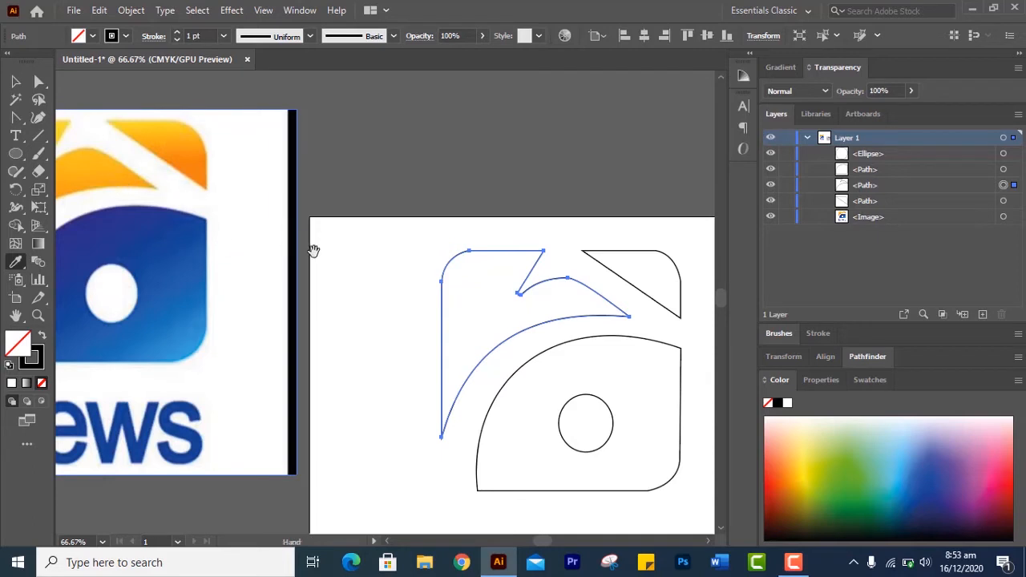
left_click_drag(341, 245, 383, 227)
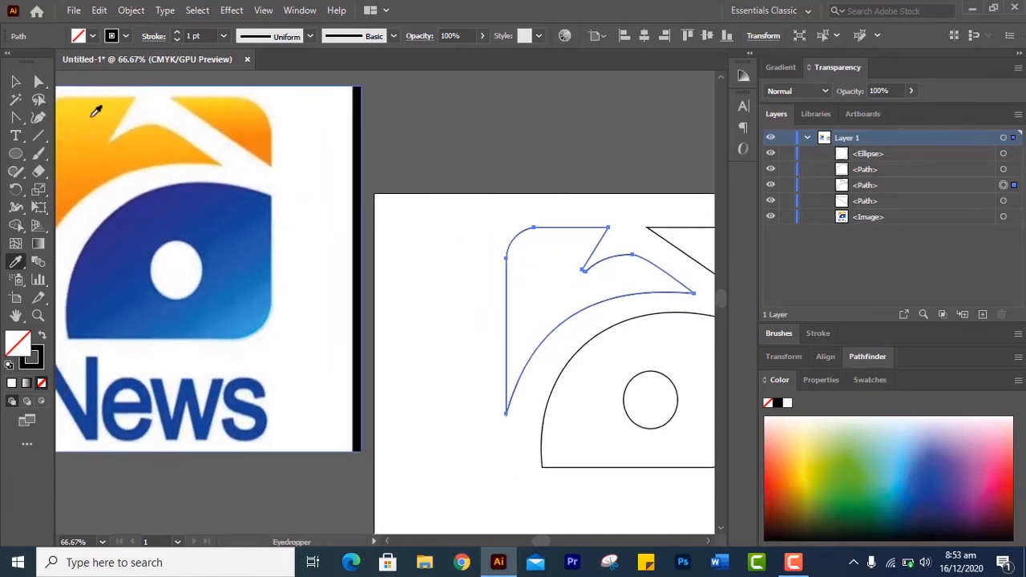
left_click(79, 142)
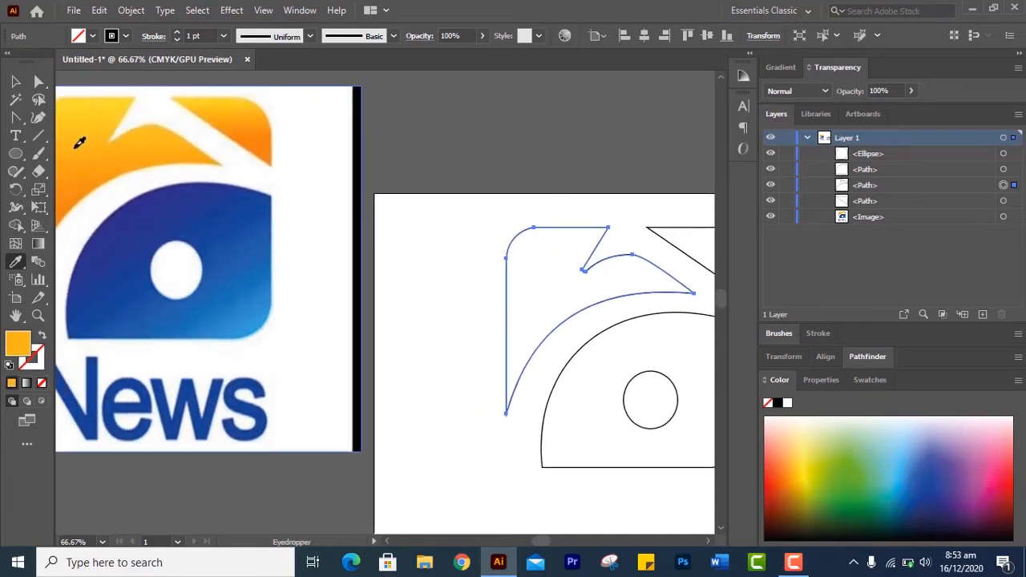
left_click(337, 213)
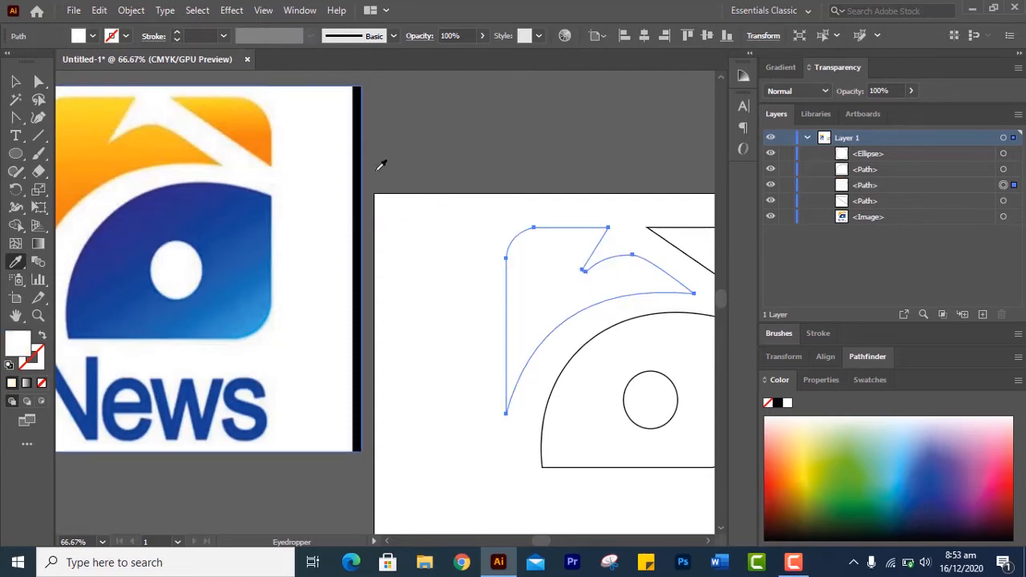
left_click(86, 158)
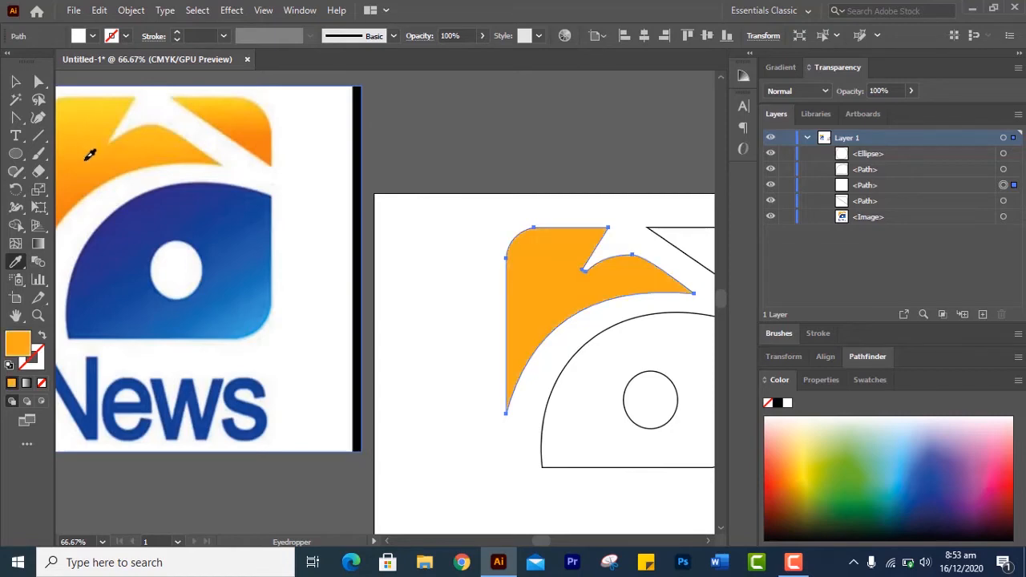
left_click(15, 81)
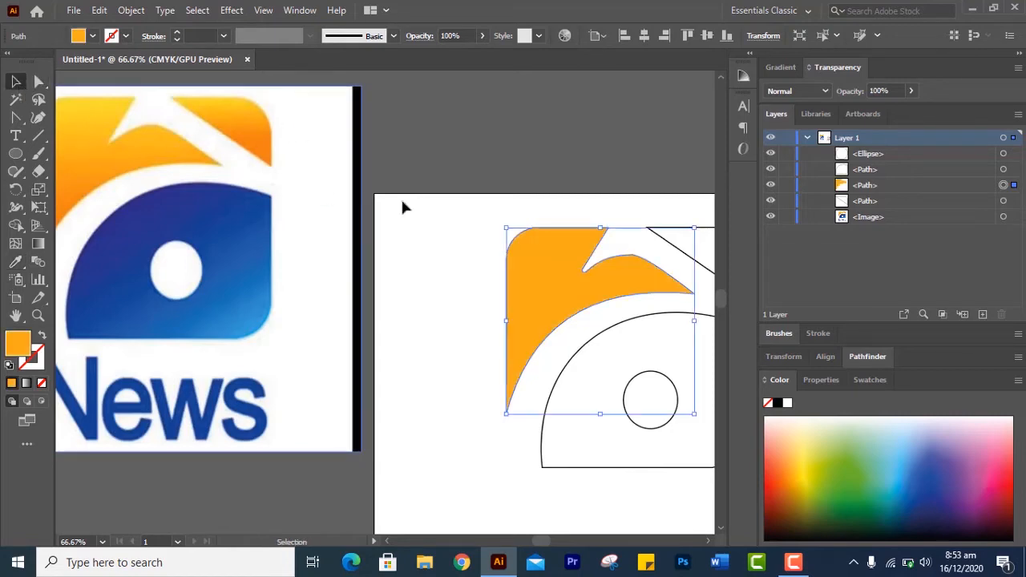
left_click(475, 219)
Step: Fill the triangular outline with the orange of the notched shape using the Eyedropper
left_click_drag(474, 213, 381, 217)
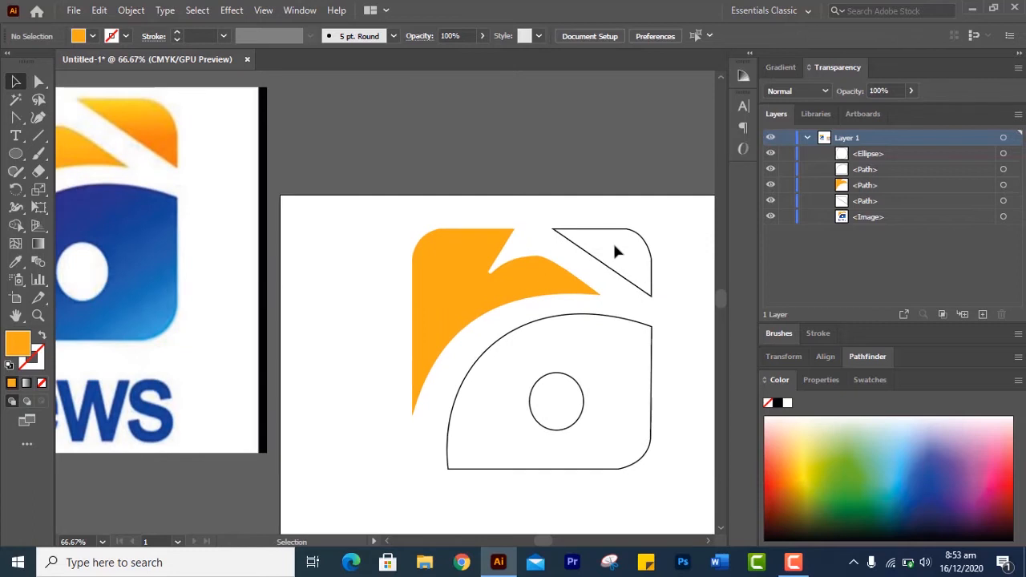
left_click(606, 265)
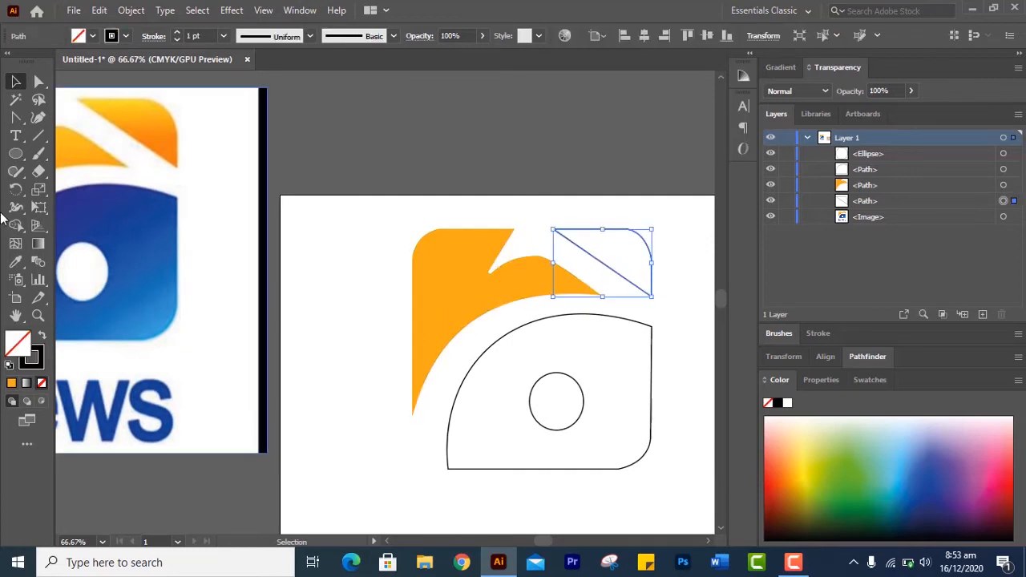
left_click(16, 261)
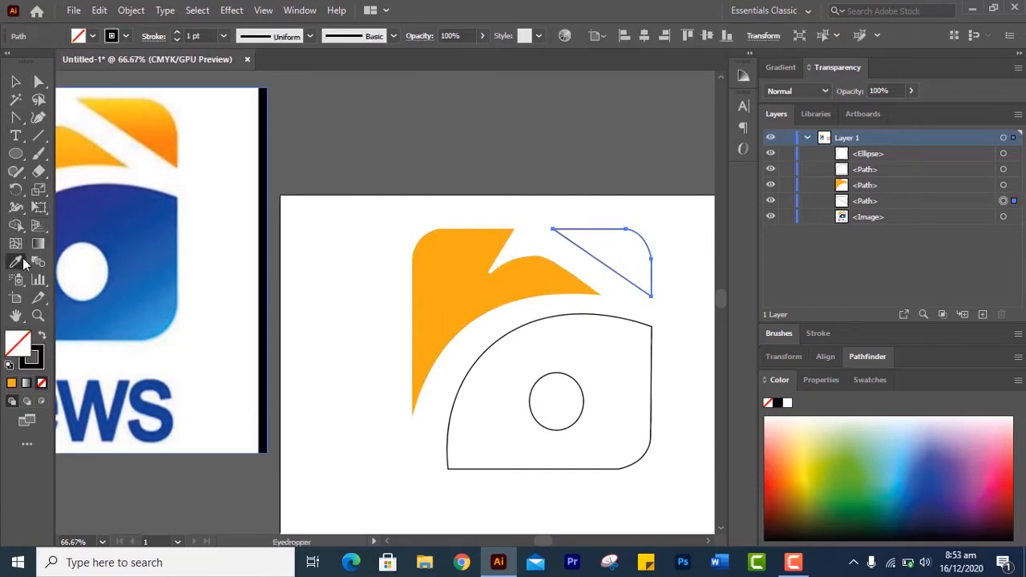
left_click(459, 251)
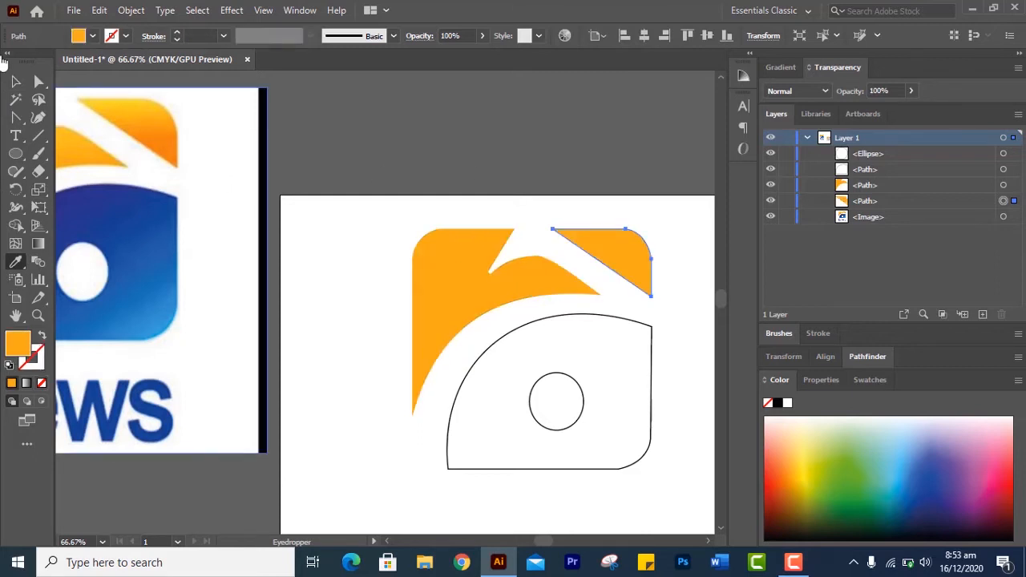
Step: Fill the large curved outline around the oval with the dark blue sampled from the logo image's lower part
left_click(15, 81)
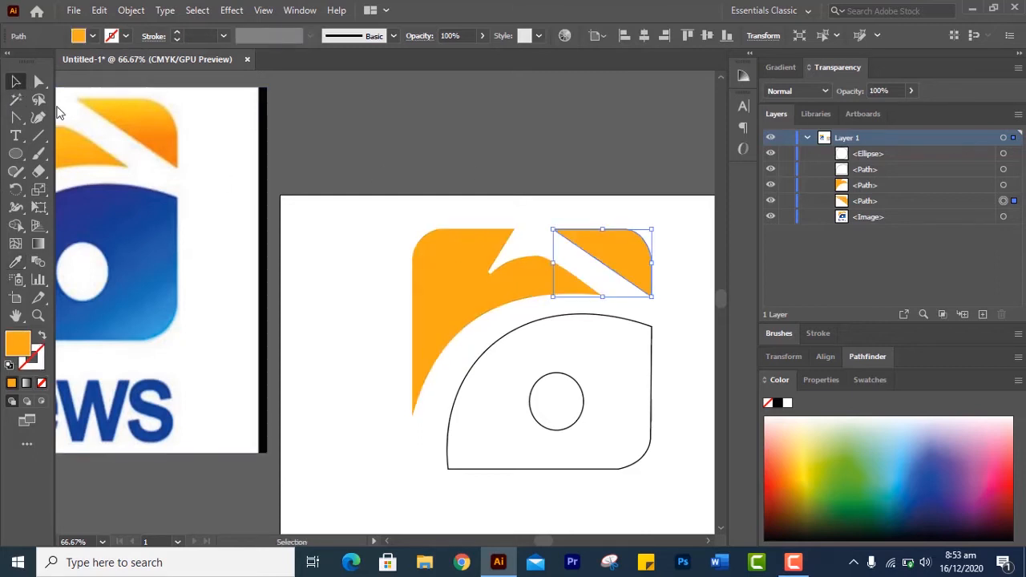
left_click(464, 391)
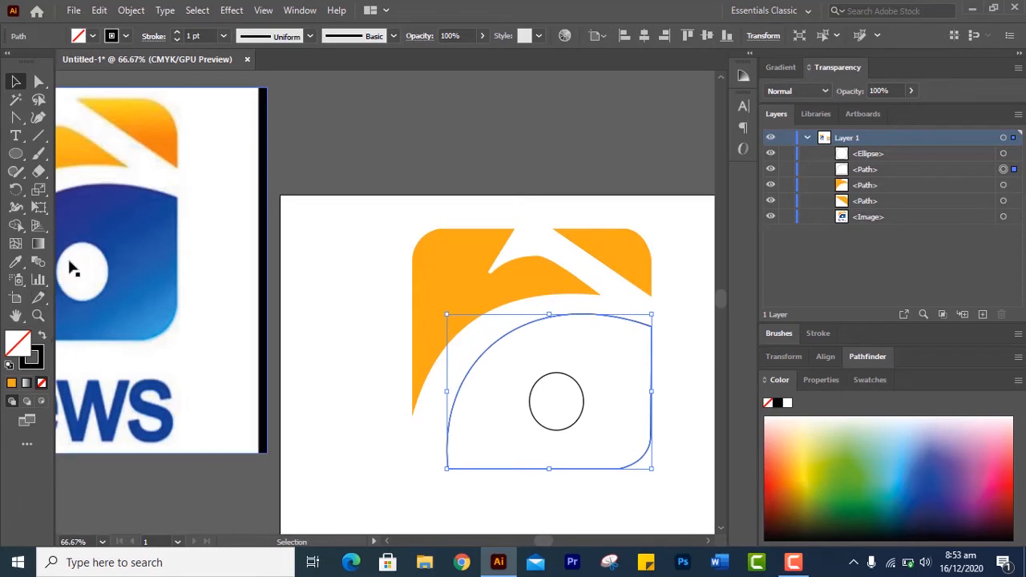
left_click(15, 262)
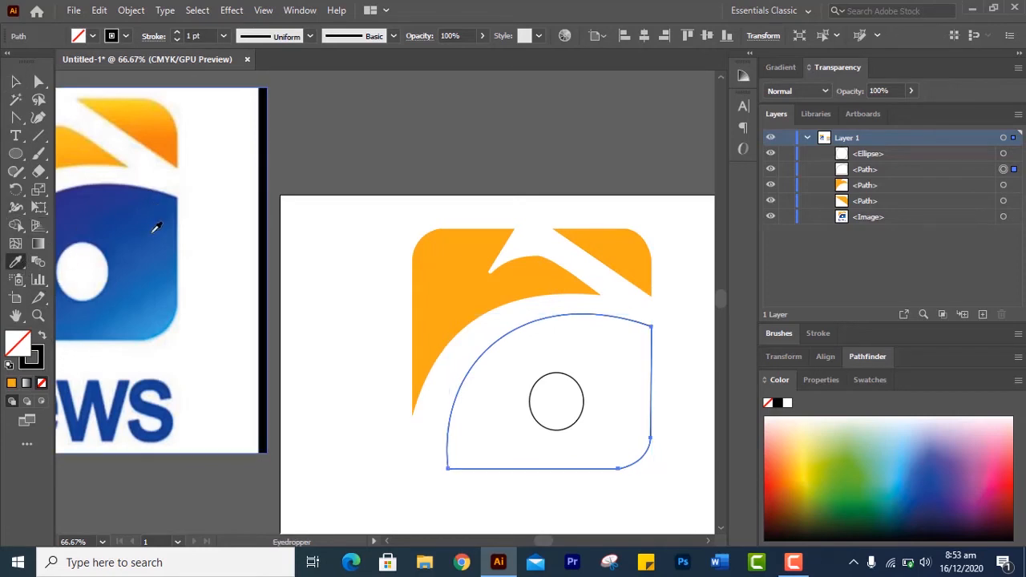
left_click(85, 208)
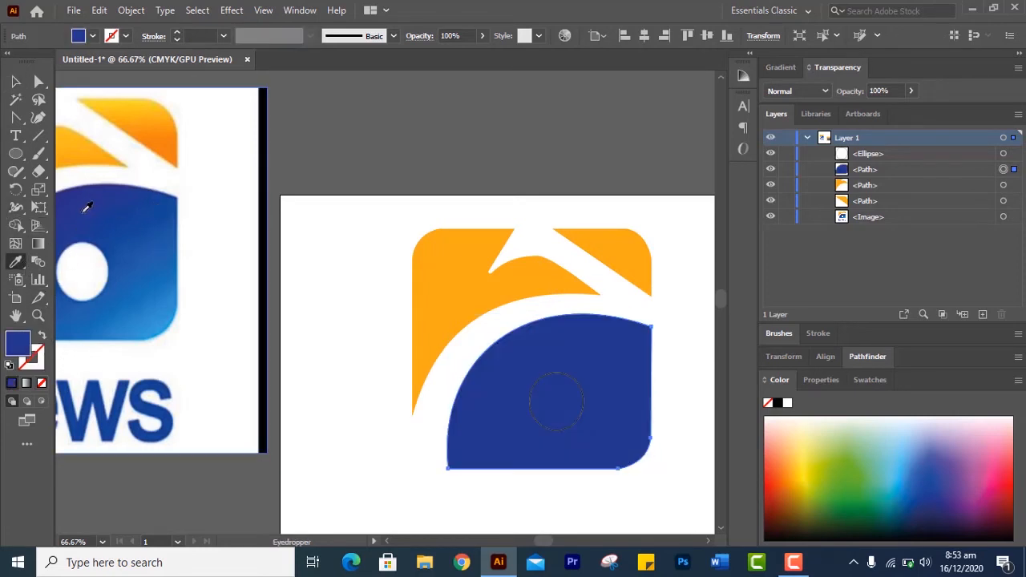
Step: Fill the oval inside the blue shape with the white sampled from the logo image's oval
left_click(15, 81)
left_click(577, 426)
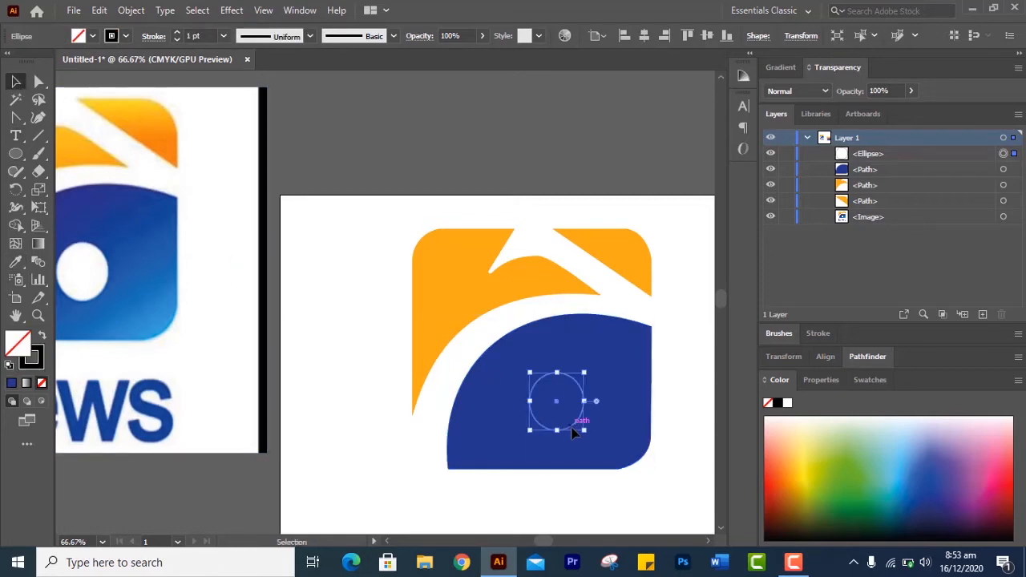
left_click(16, 262)
left_click(74, 268)
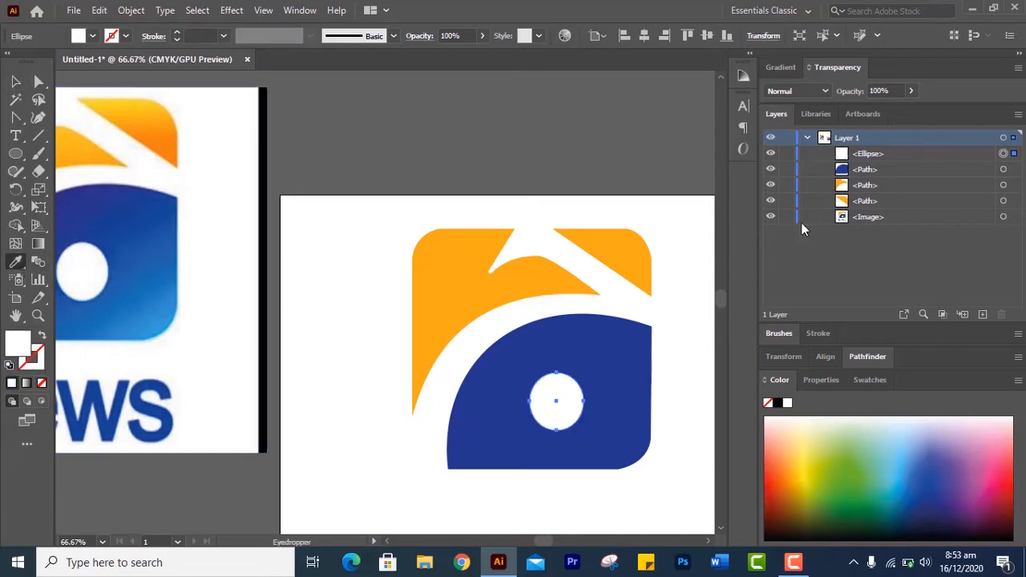
left_click(14, 81)
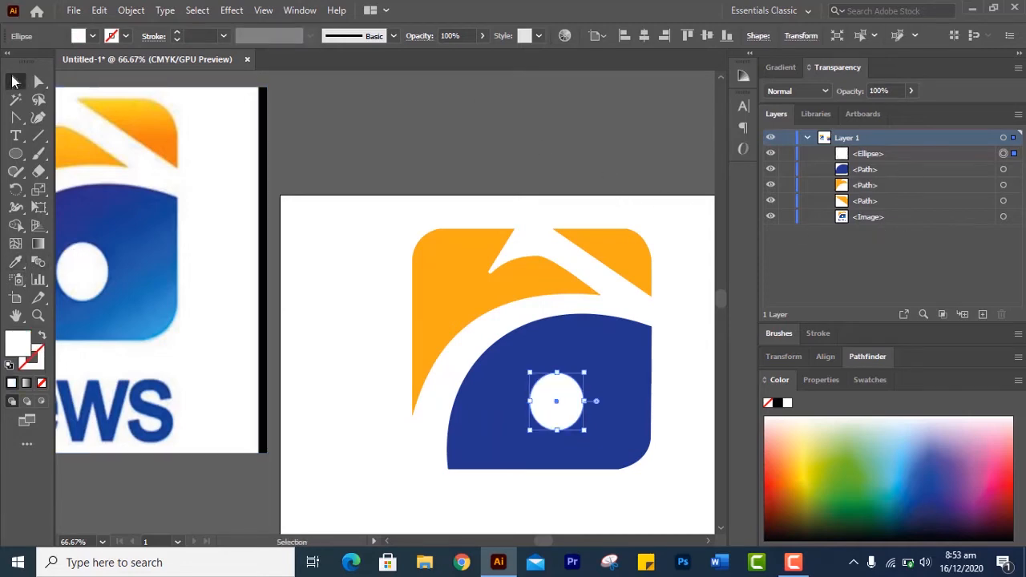
Step: Try a white-to-black gradient on the oval, look through the gradient presets, and reset the oval to the default white fill and black stroke
left_click_drag(398, 225, 282, 107)
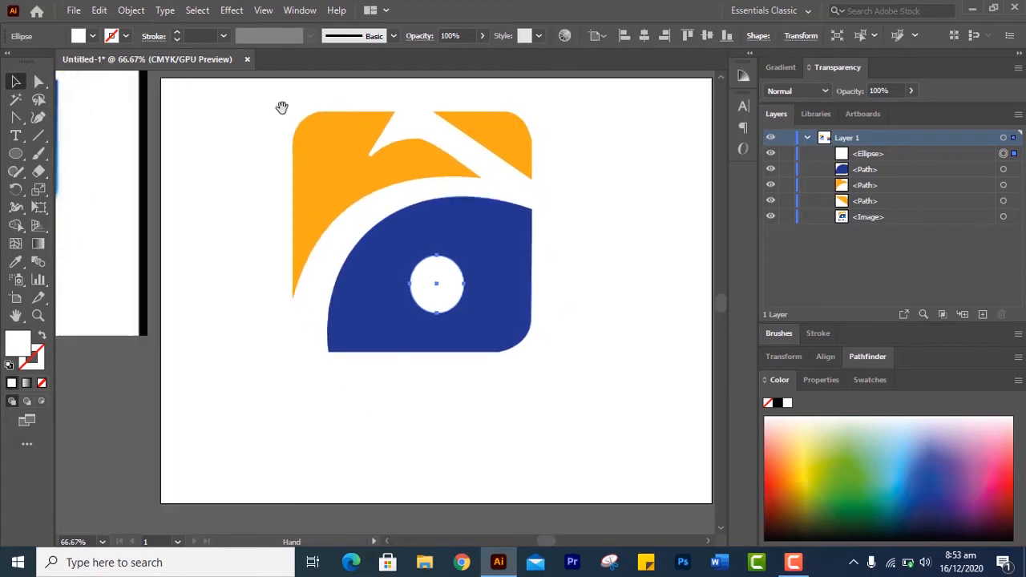
left_click(27, 384)
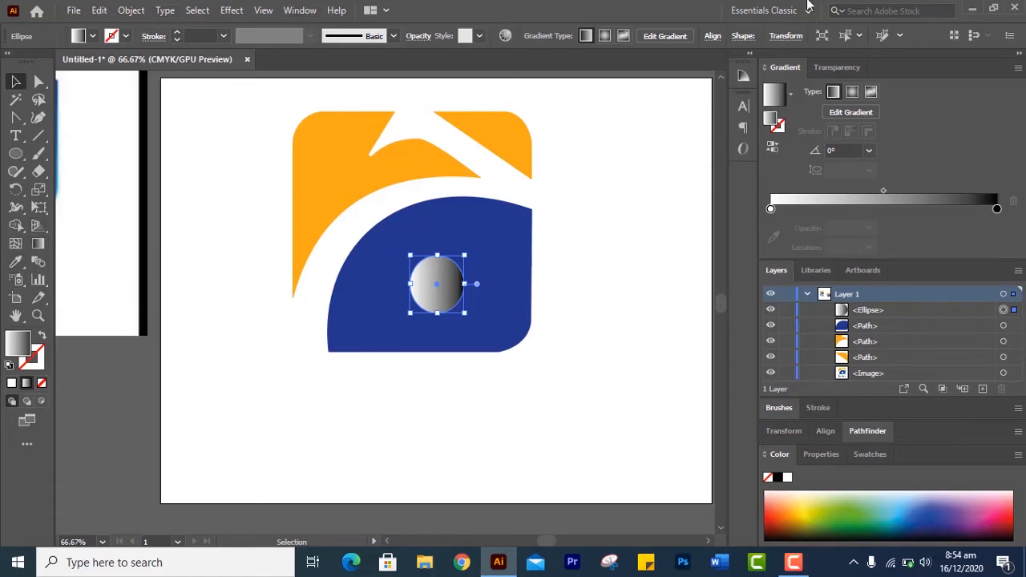
left_click(790, 96)
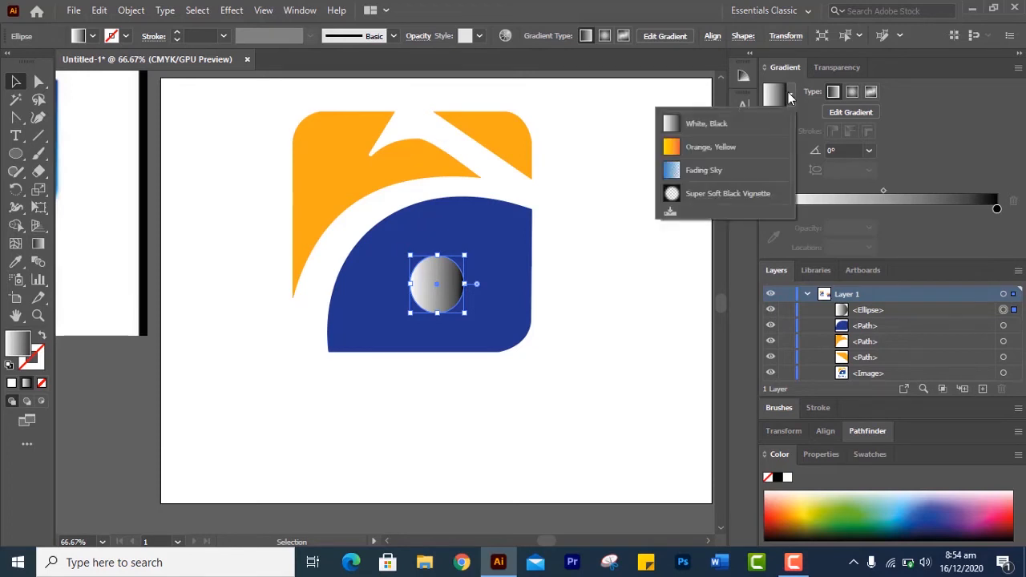
left_click(789, 96)
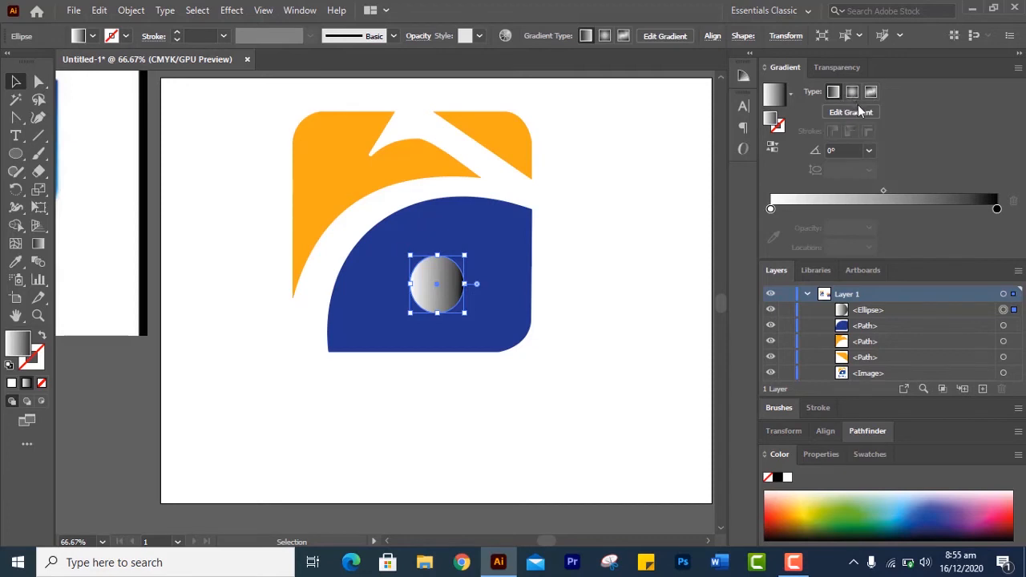
key("d")
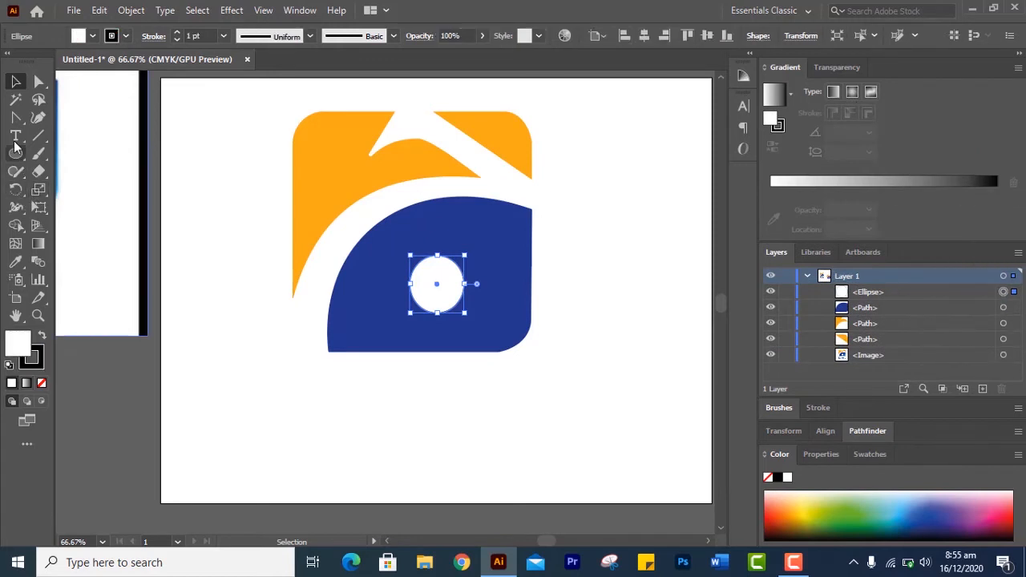
Step: Draw a wide rectangle below the logo, fill it with a linear white-to-black gradient, and activate the Gradient tool on it
left_click(16, 153)
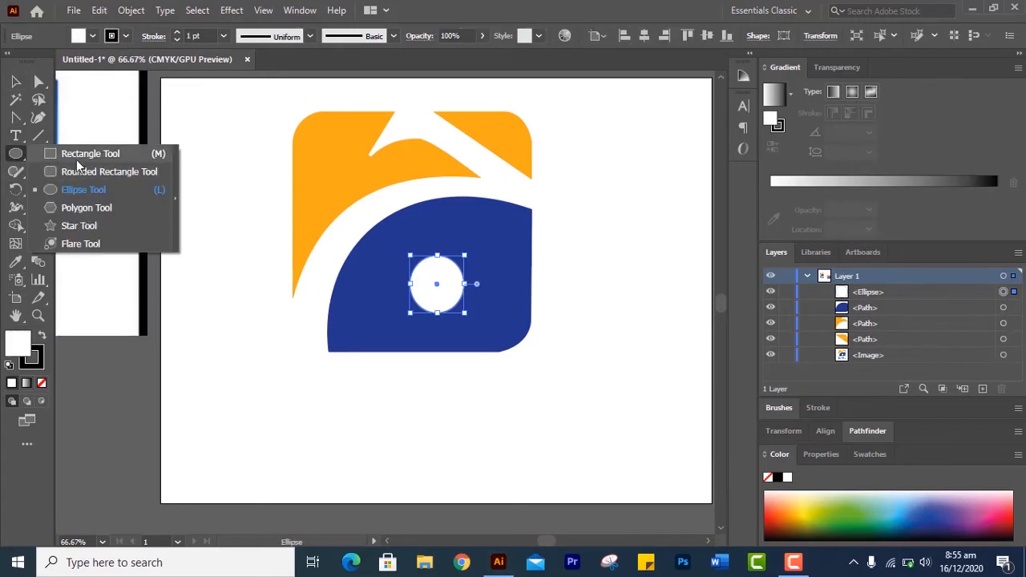
left_click(92, 154)
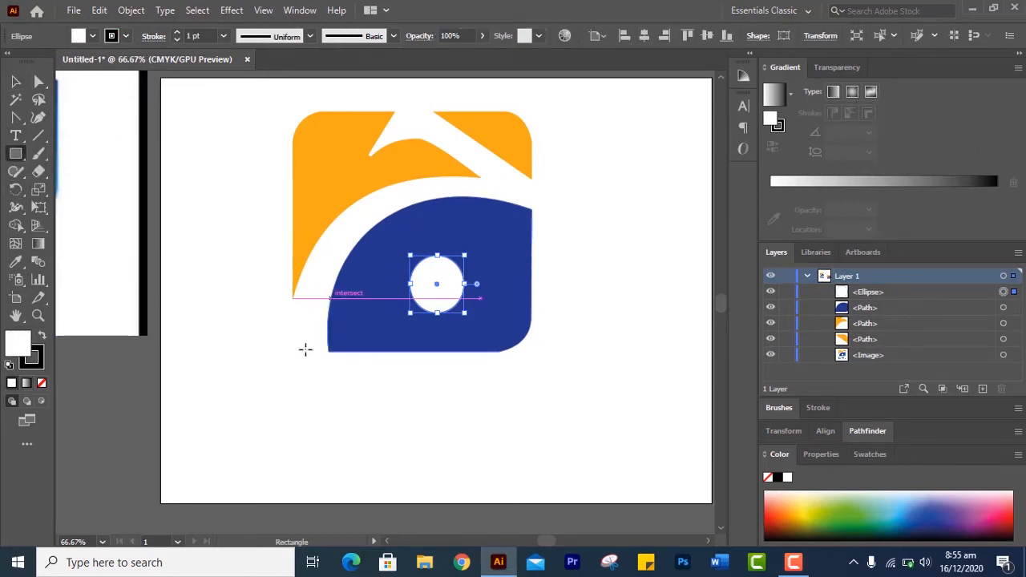
left_click_drag(286, 393, 586, 472)
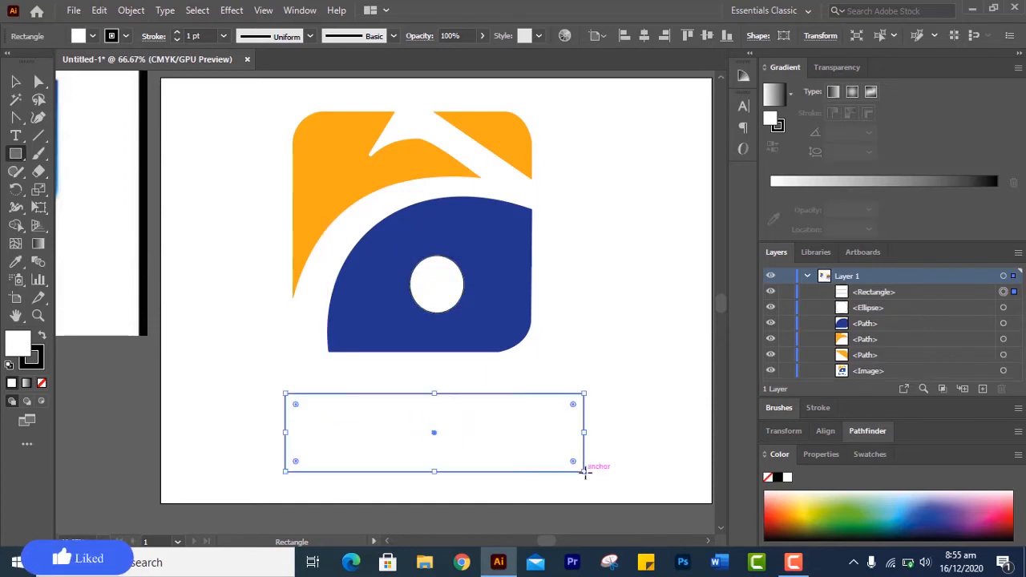
left_click(26, 384)
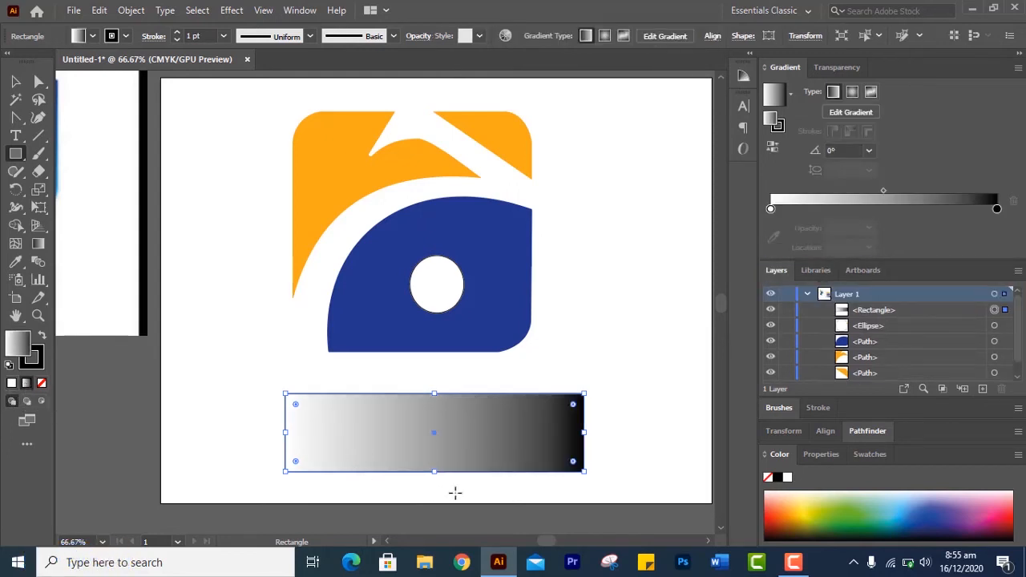
left_click(36, 253)
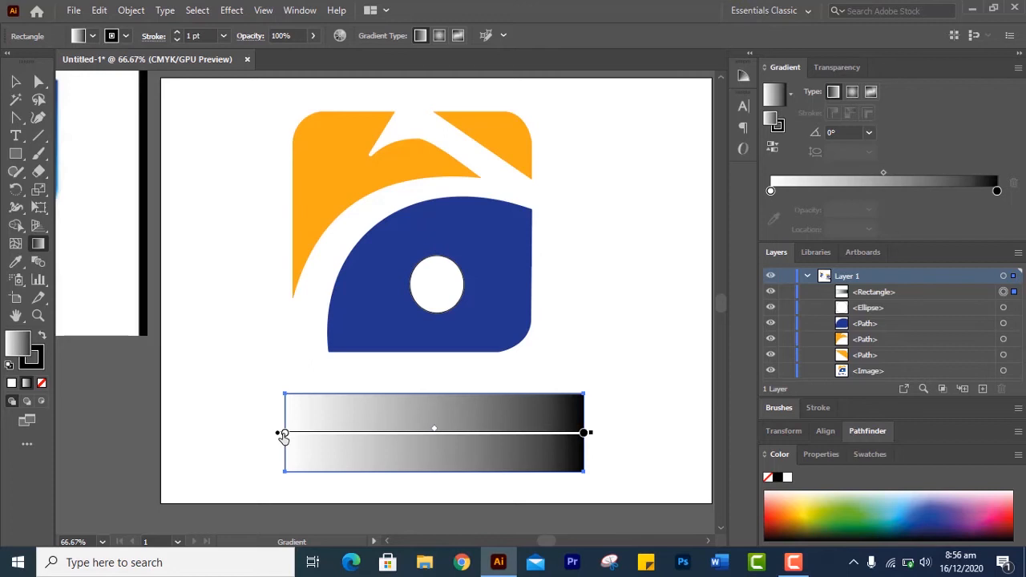
Step: Try adjusting the start and end stops of the white-to-black gradient on the wide rectangle below the logo
left_click_drag(284, 434, 267, 458)
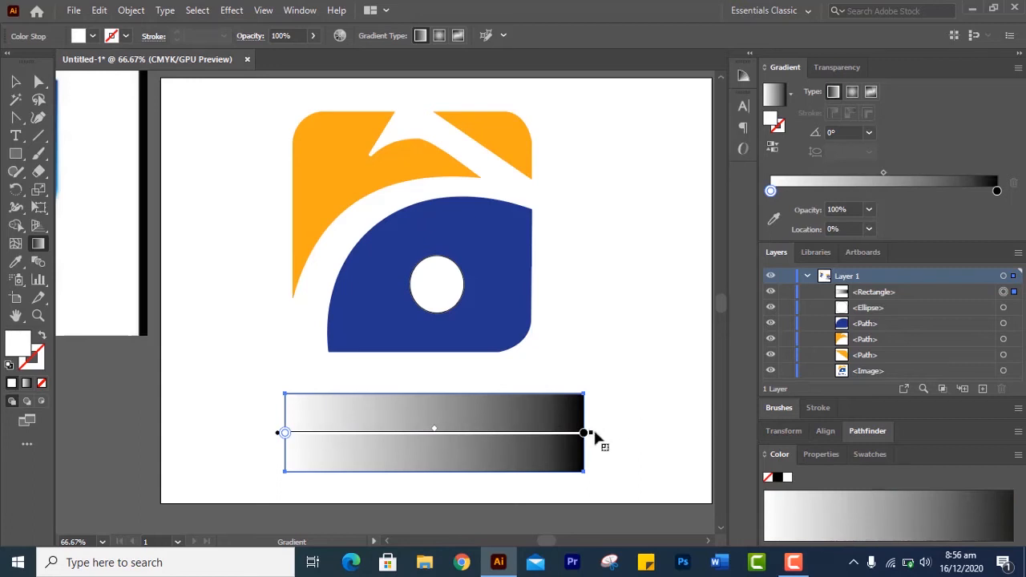
mouse_move(595, 432)
left_mouse_down()
mouse_move(565, 497)
mouse_move(272, 486)
mouse_move(337, 483)
mouse_move(470, 433)
left_mouse_up()
left_click(586, 434)
left_click_drag(279, 437, 287, 404)
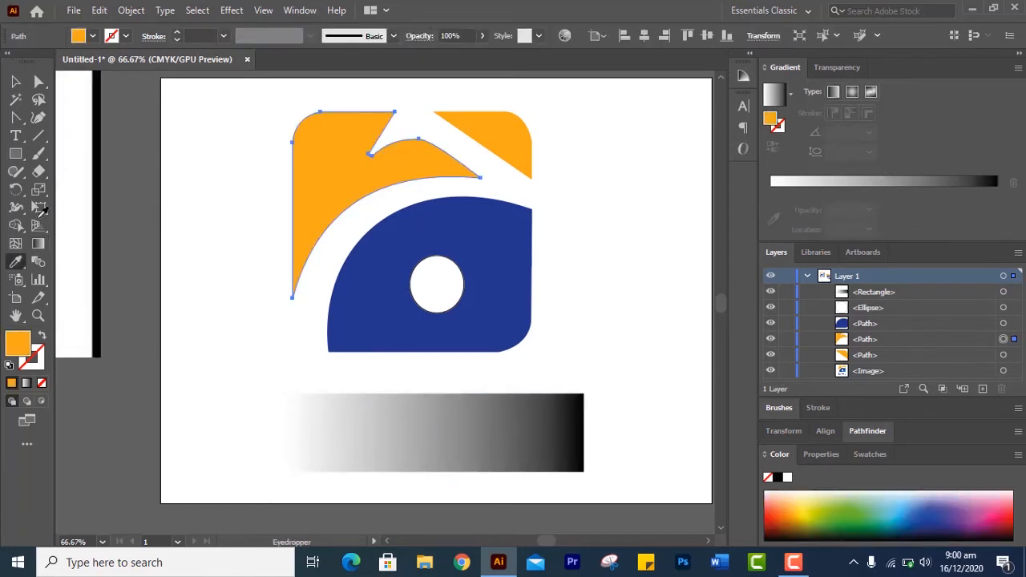
Step: Delete the wide gradient rectangle below the logo
key("v")
left_click(316, 435)
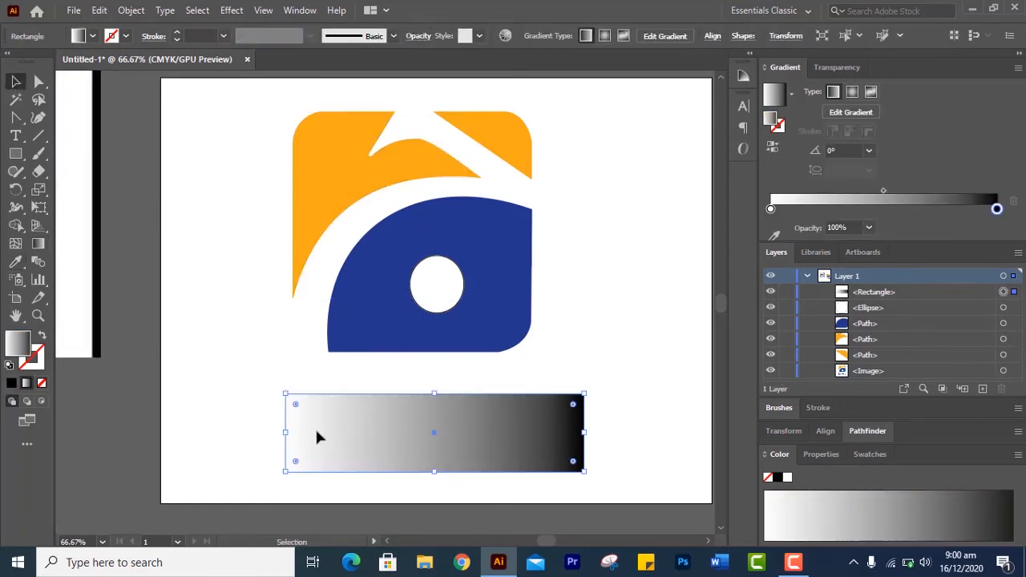
key("Delete")
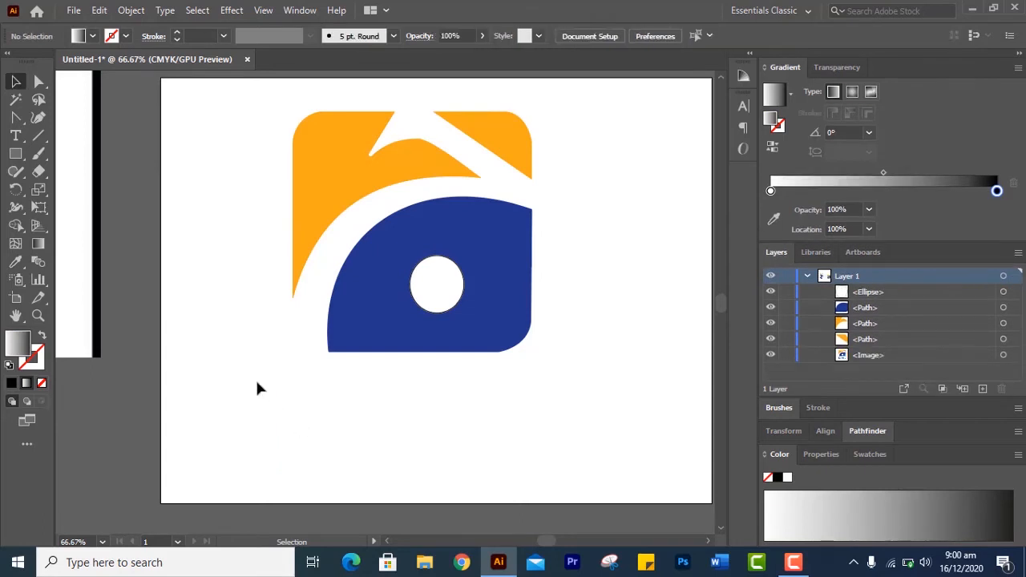
Step: Draw a small gradient-filled square below the logo's lower-left part and place a copy of it alongside
left_click(16, 154)
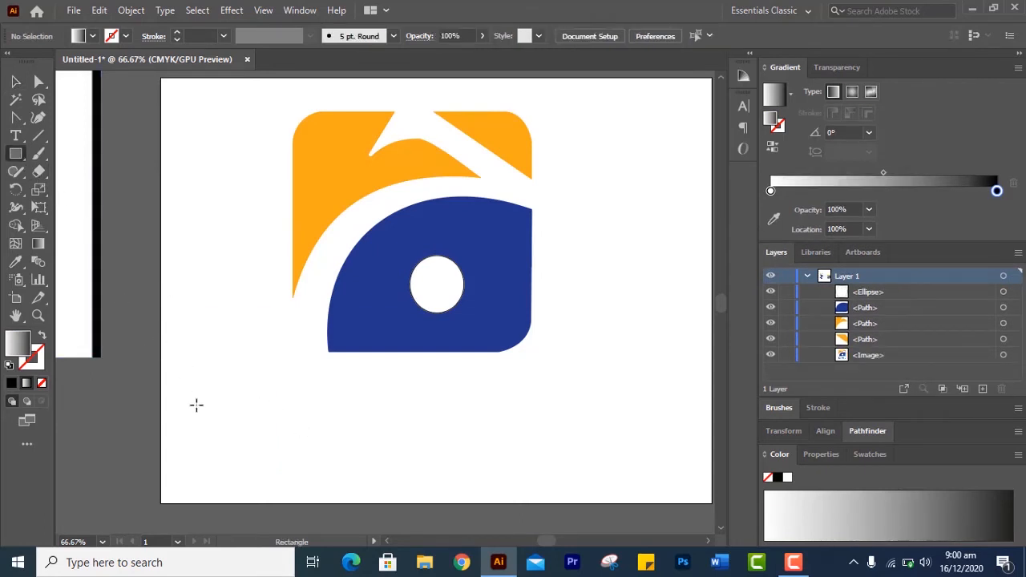
left_click_drag(199, 391, 270, 460)
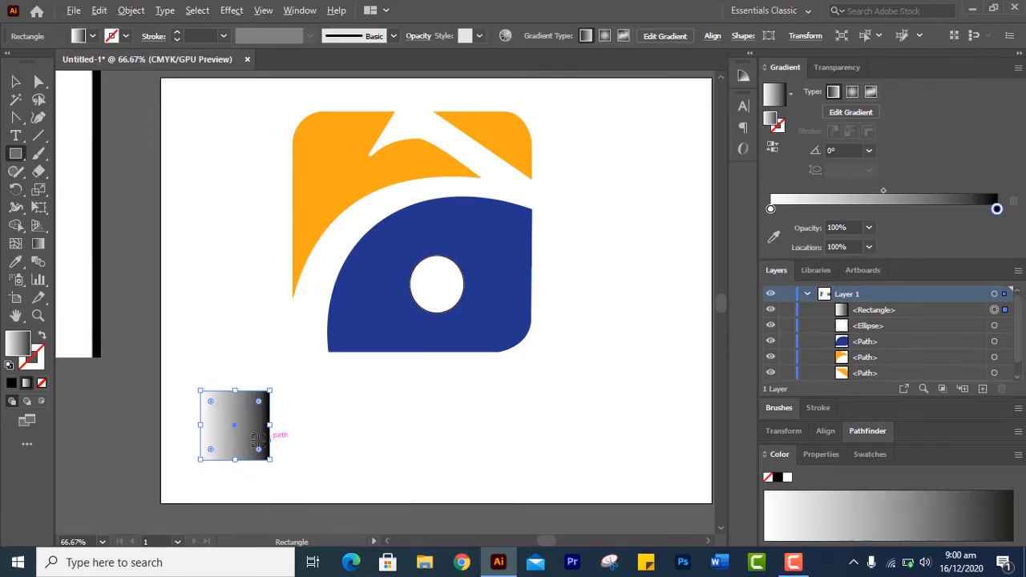
left_click(16, 82)
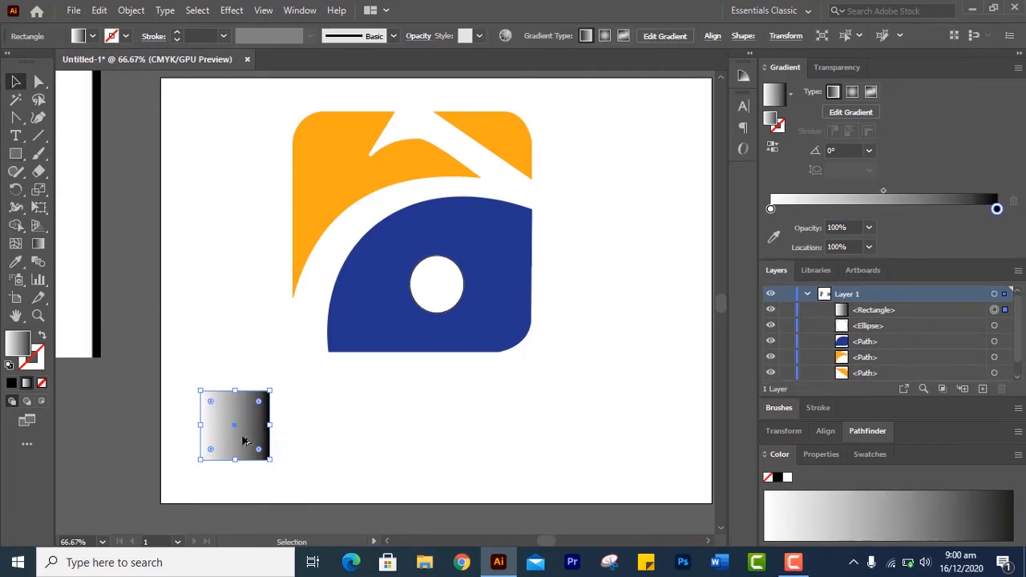
mouse_move(248, 435)
left_mouse_down()
mouse_move(340, 433)
mouse_move(255, 431)
left_mouse_up()
Step: Remove the fill from the leftmost square, give it a black 1 pt stroke, and dismiss the low-battery notice
left_click(42, 384)
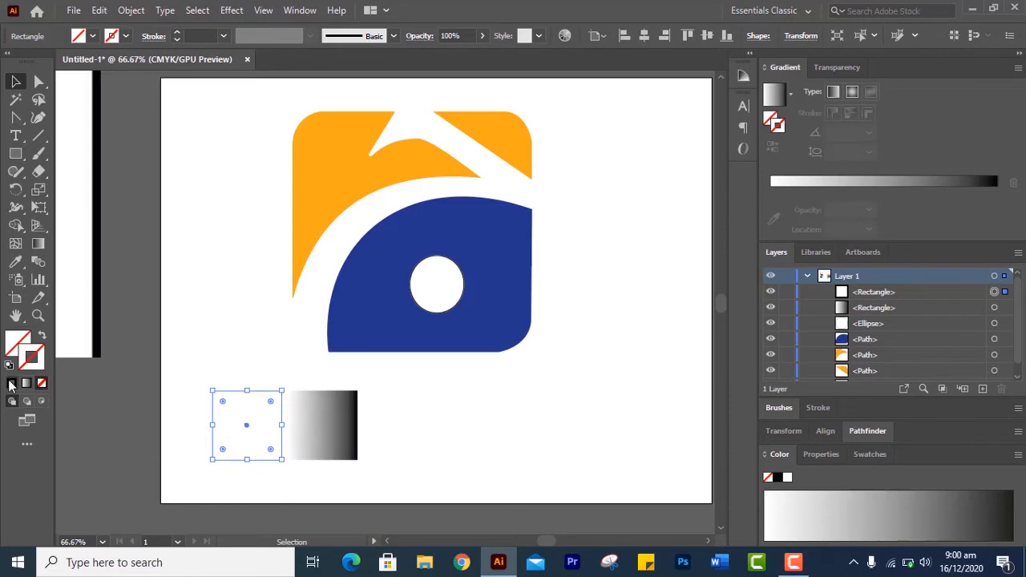
left_click(11, 382)
left_click(736, 304)
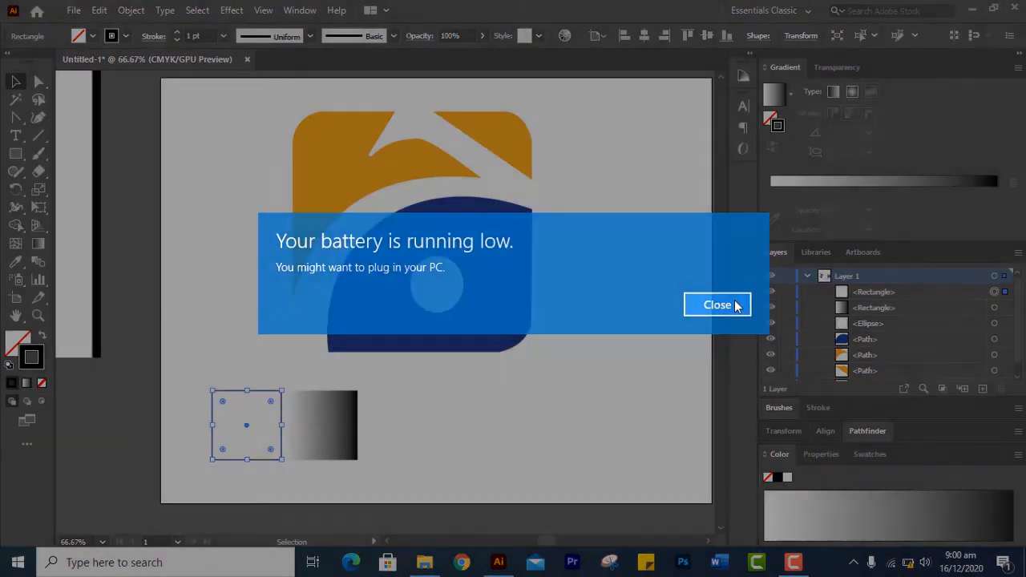
Step: Give the gradient square a black 1 pt stroke and copy it twice to its right to make a row of four squares
left_click(335, 429)
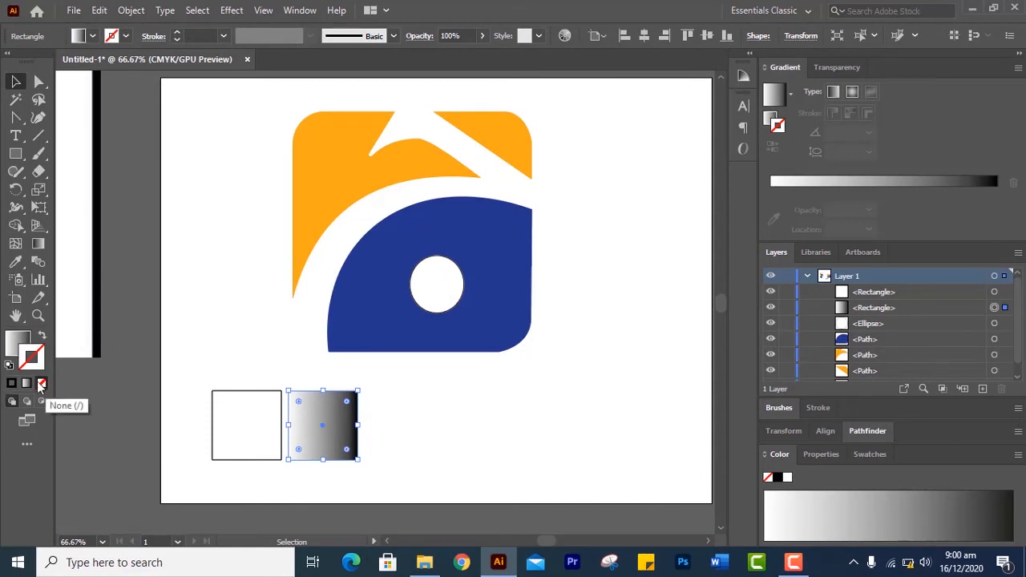
left_click(11, 382)
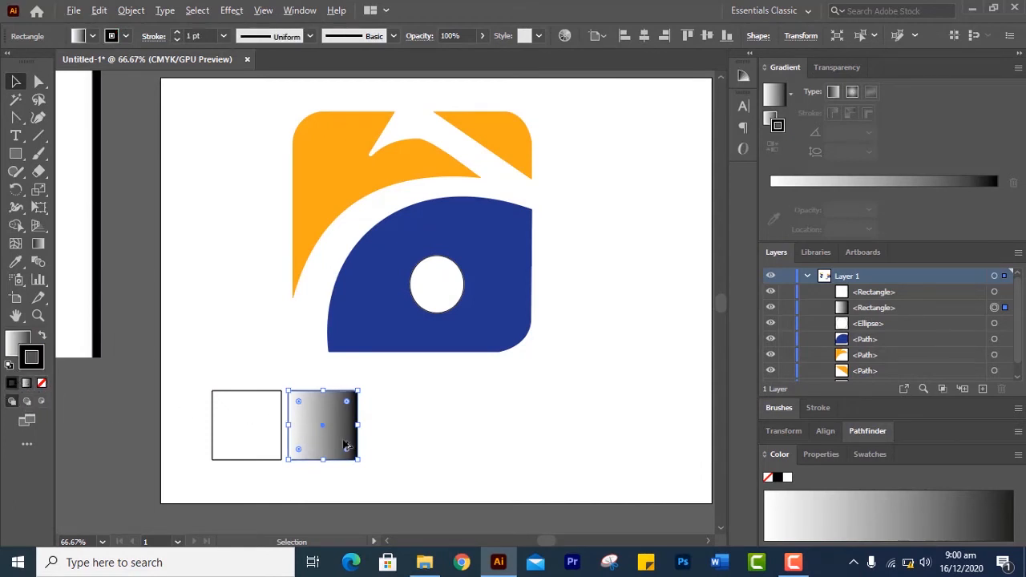
left_click_drag(340, 439, 532, 437)
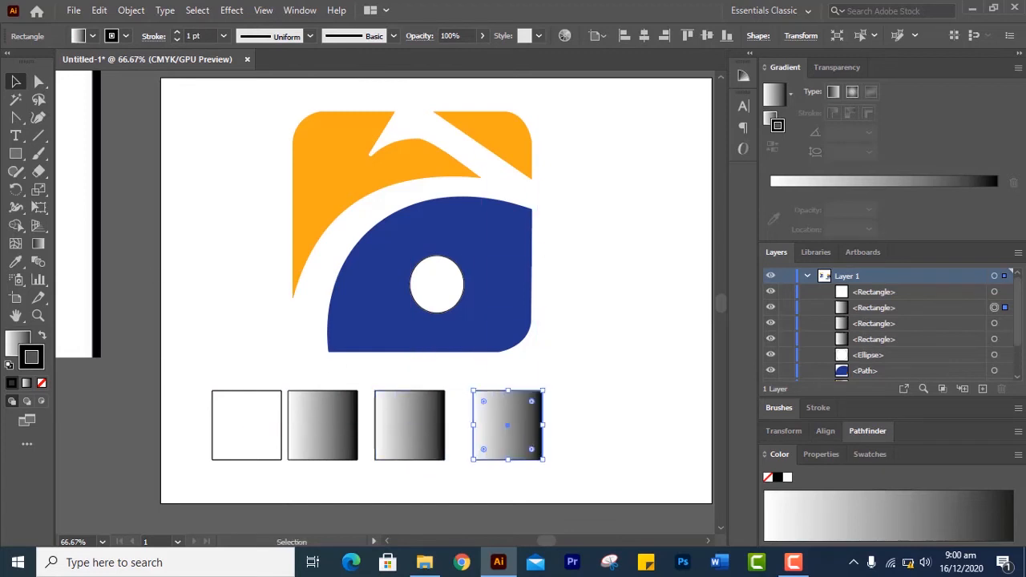
left_click(217, 414)
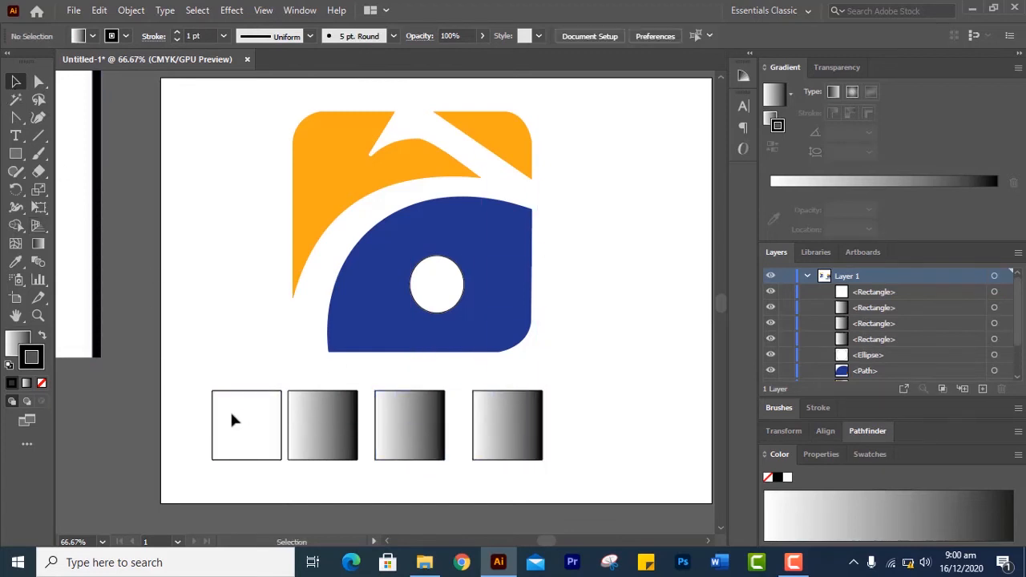
Step: Move the logo image partly onto the artboard, behind the traced shapes and squares, so its colours can be sampled
left_click(232, 398)
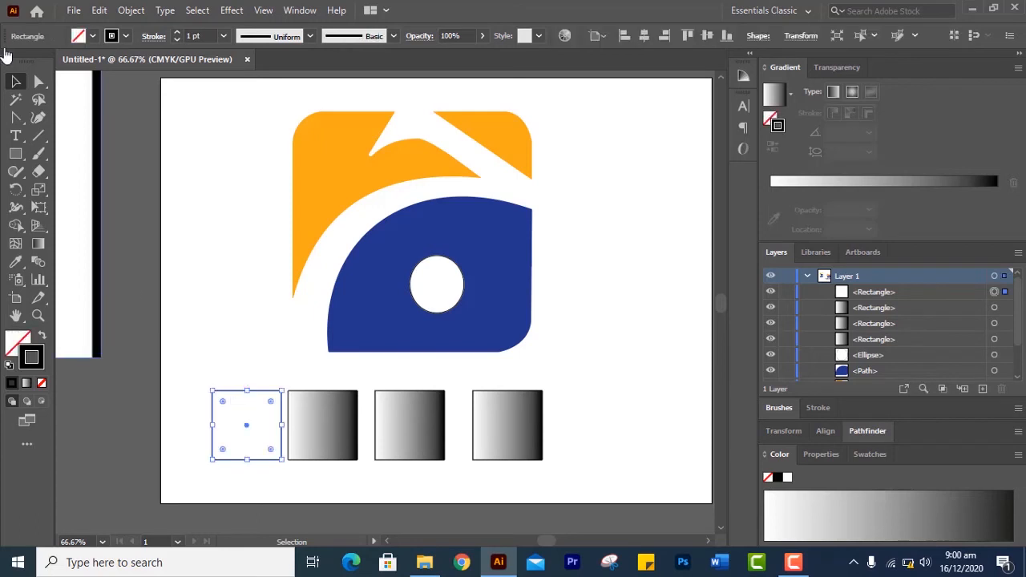
left_click(16, 263)
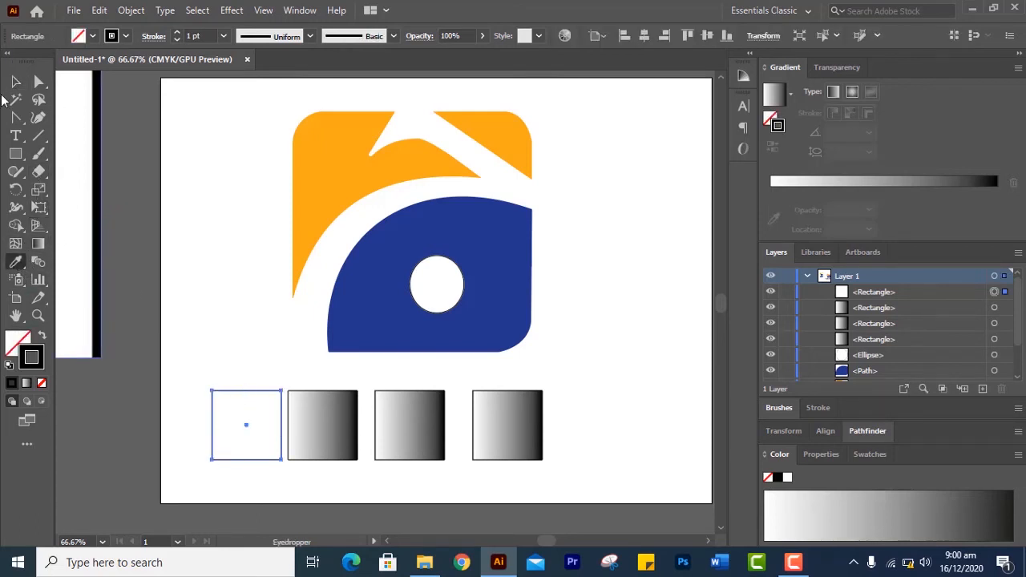
key("v")
left_click_drag(67, 152, 379, 183)
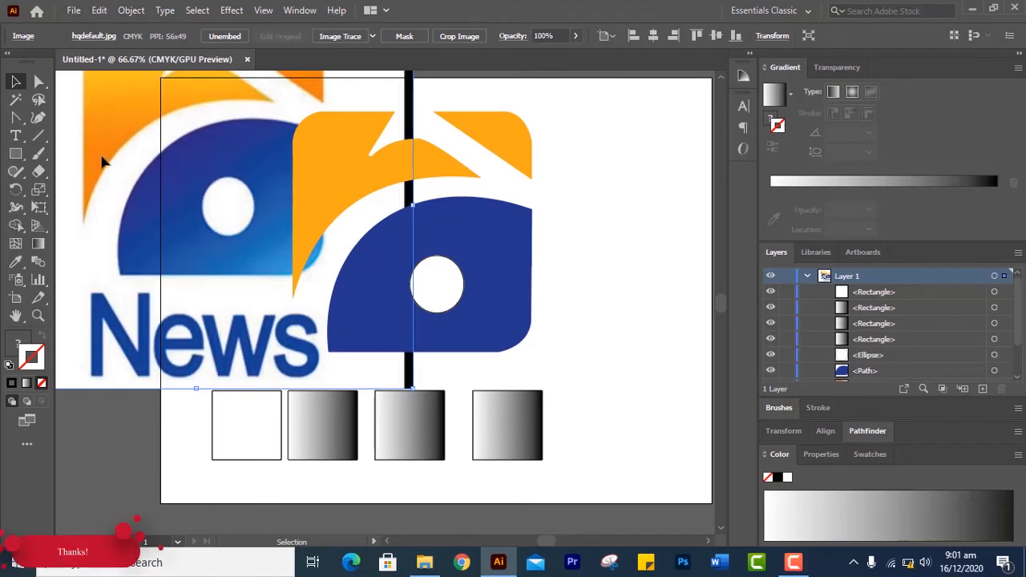
left_click_drag(101, 160, 103, 210)
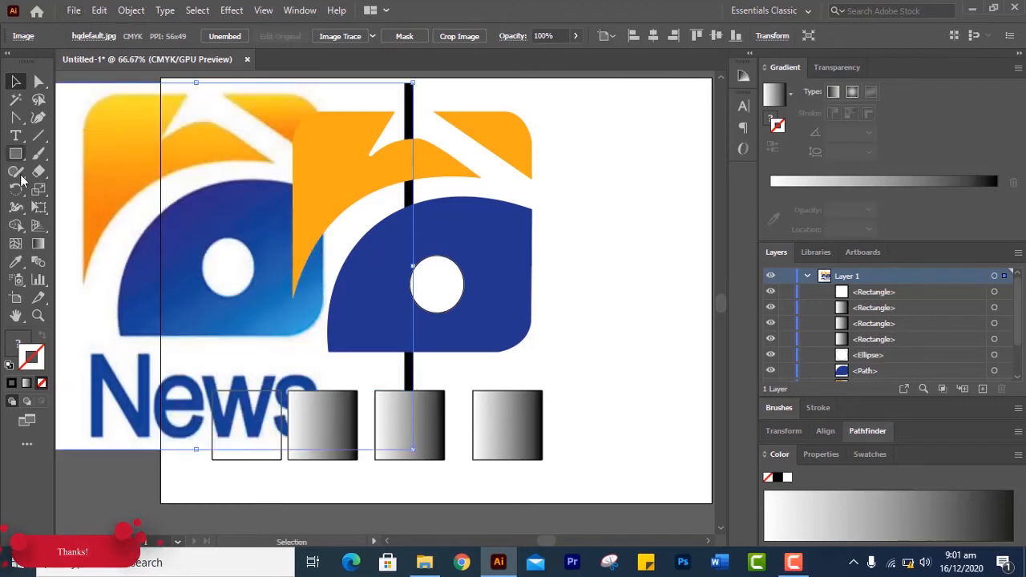
left_click(20, 262)
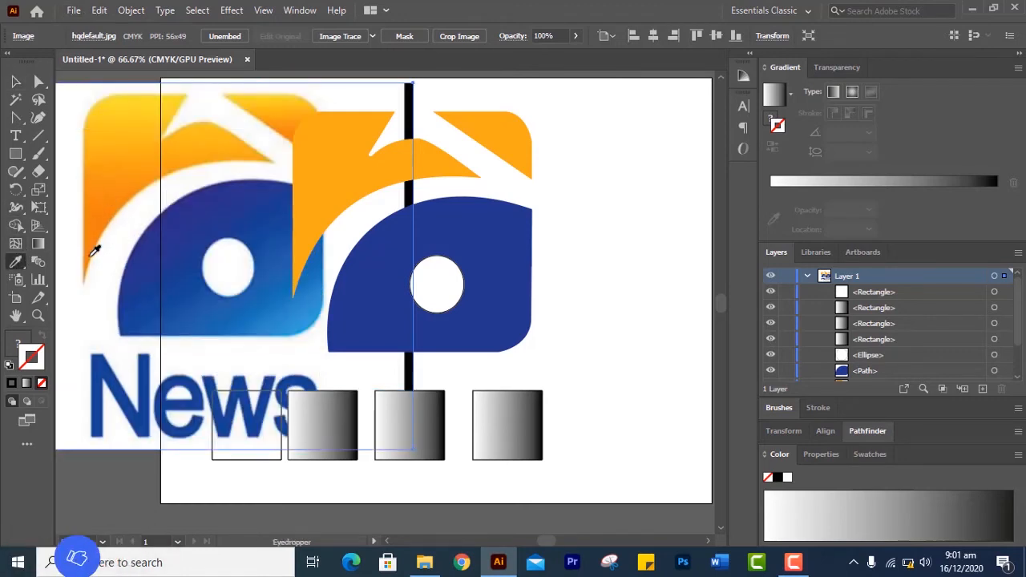
left_click(90, 263)
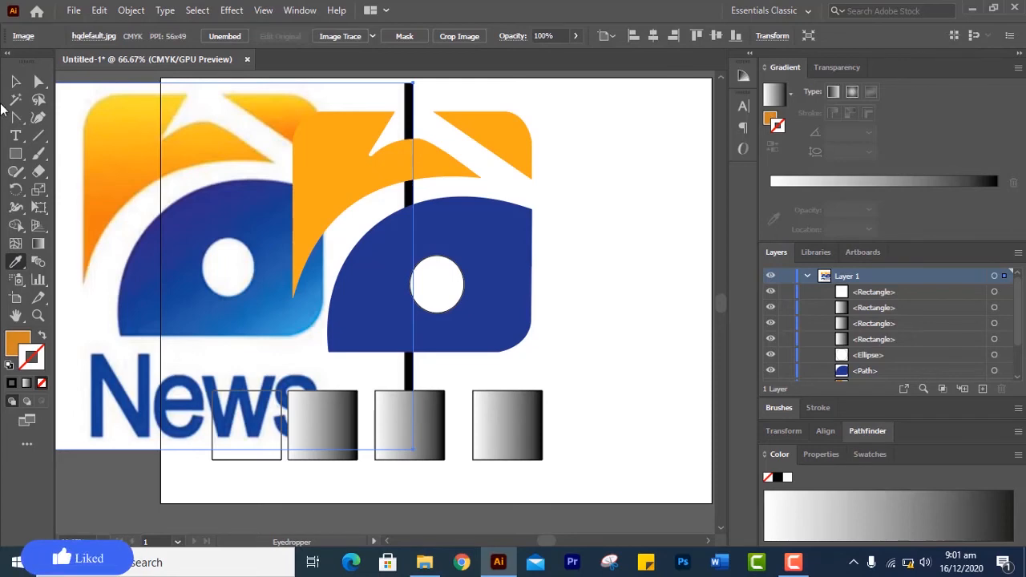
left_click(18, 82)
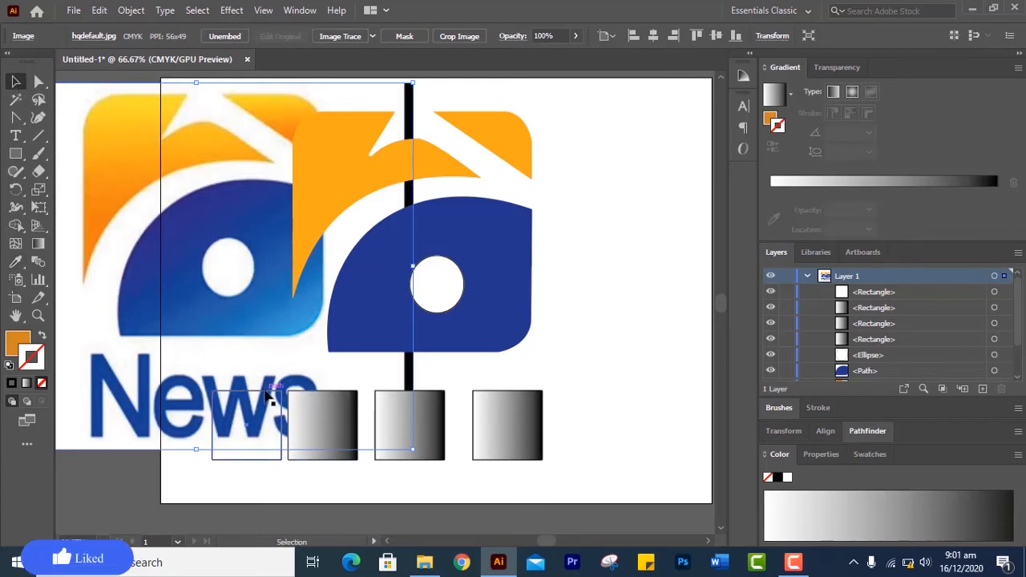
Step: Fill the leftmost square with the orange sampled from the lower tip of the image's orange shape
left_click(264, 392)
left_click(15, 262)
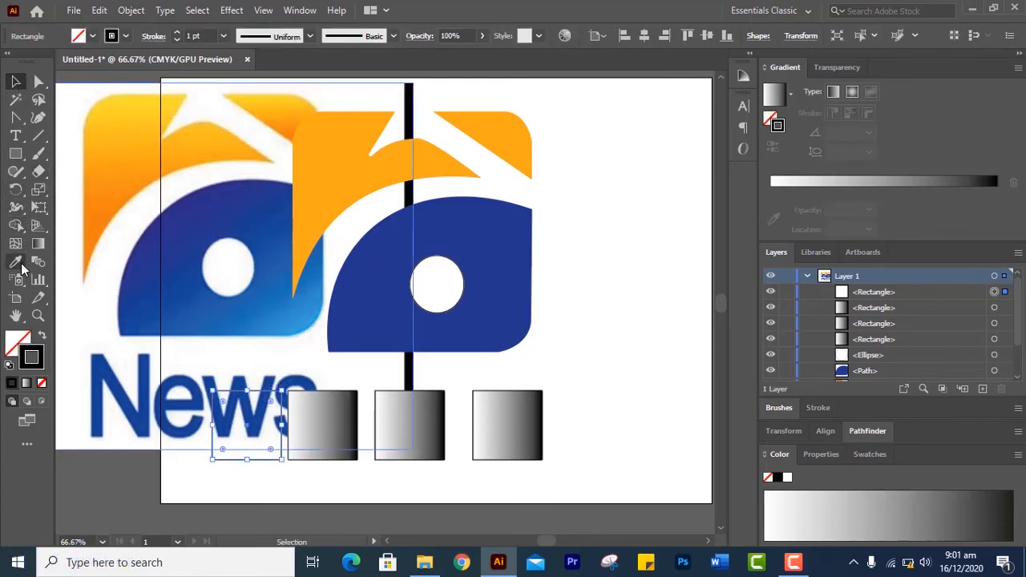
left_click(93, 257)
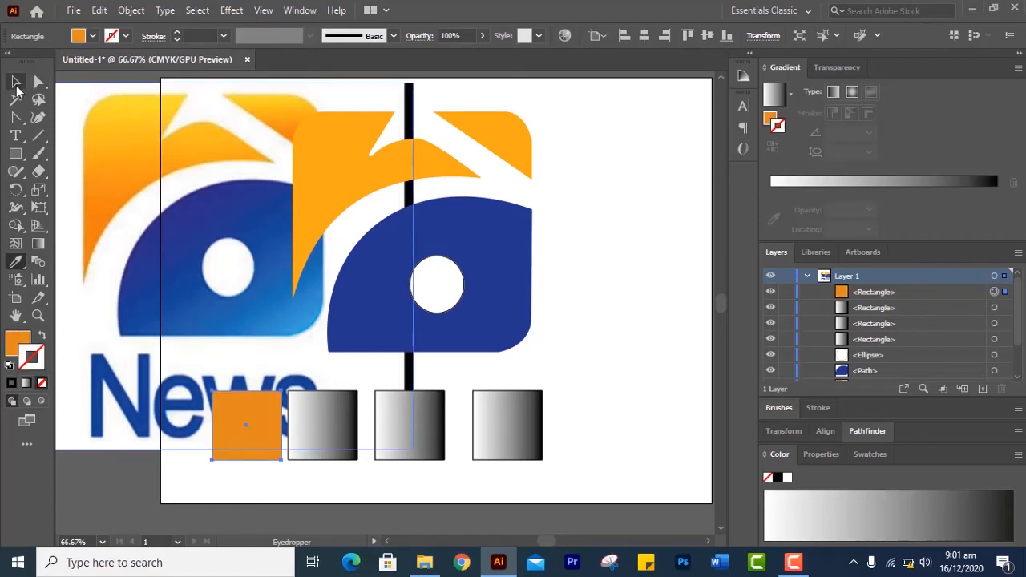
Step: Fill the second square with the yellow sampled from the upper edge of the image's orange shape
left_click(16, 82)
left_click(328, 459)
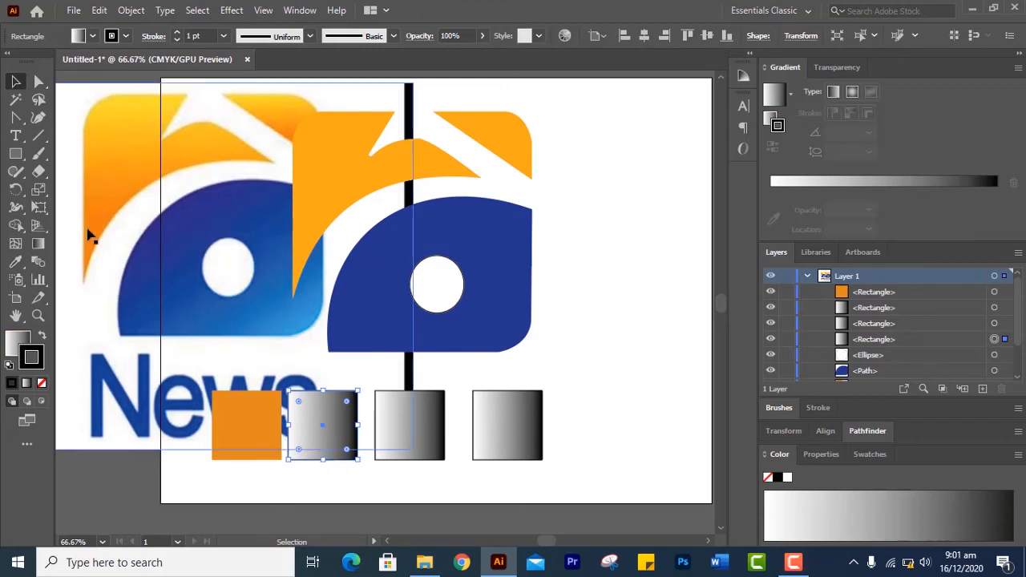
left_click(16, 262)
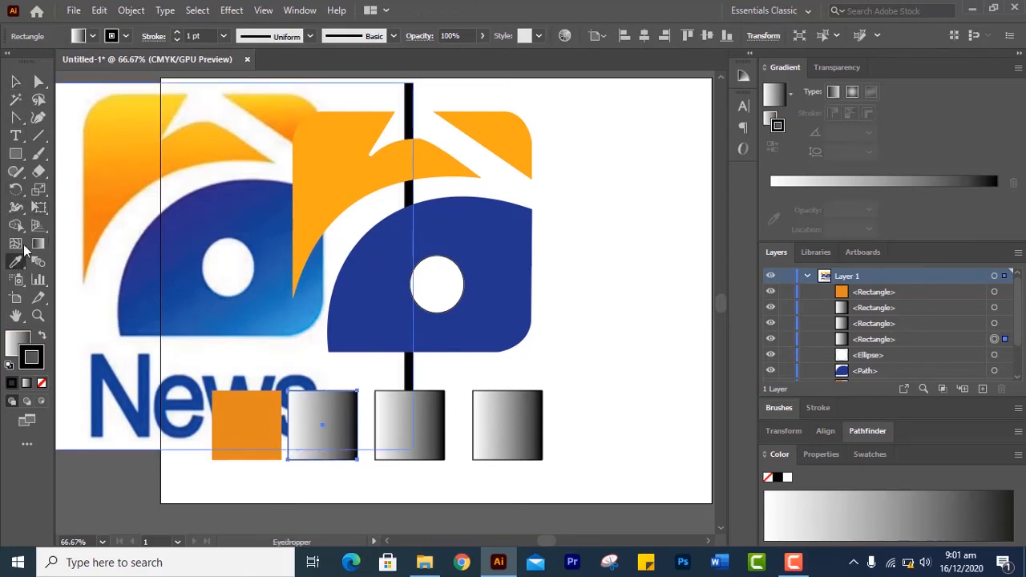
left_click(128, 93)
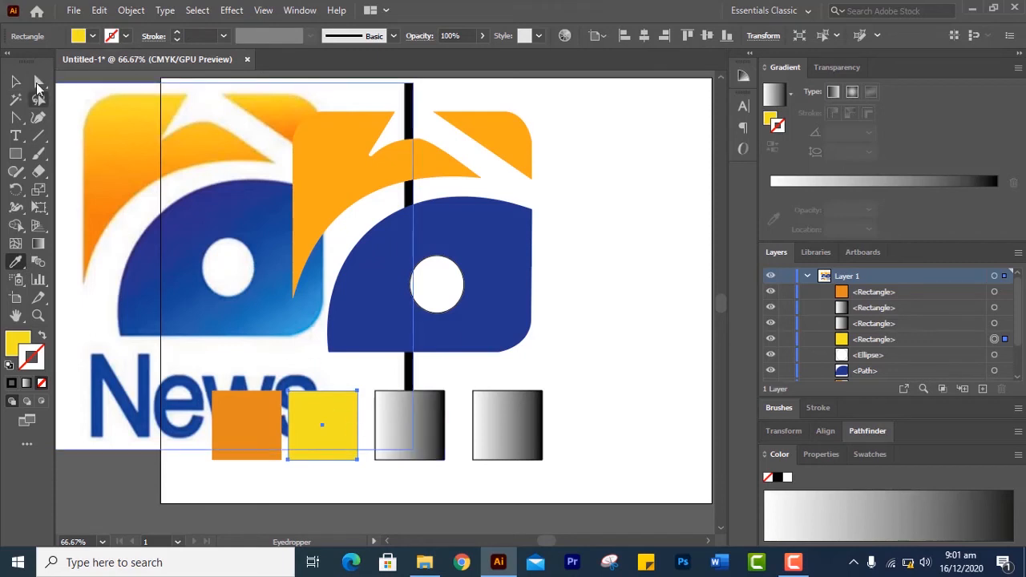
Step: Fill the third square with the dark blue sampled from the upper-left part of the image's blue shape
left_click(15, 81)
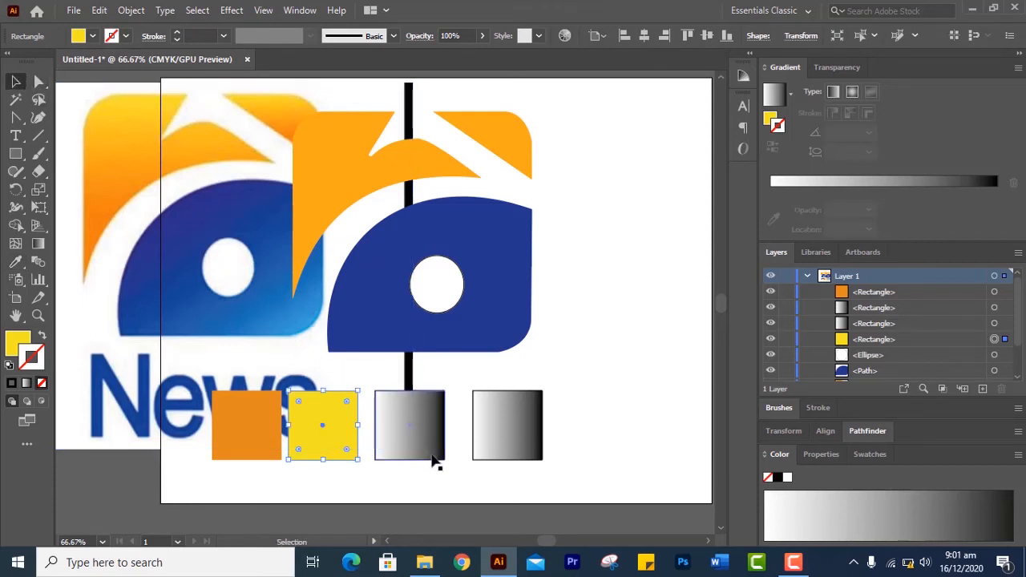
left_click(431, 409)
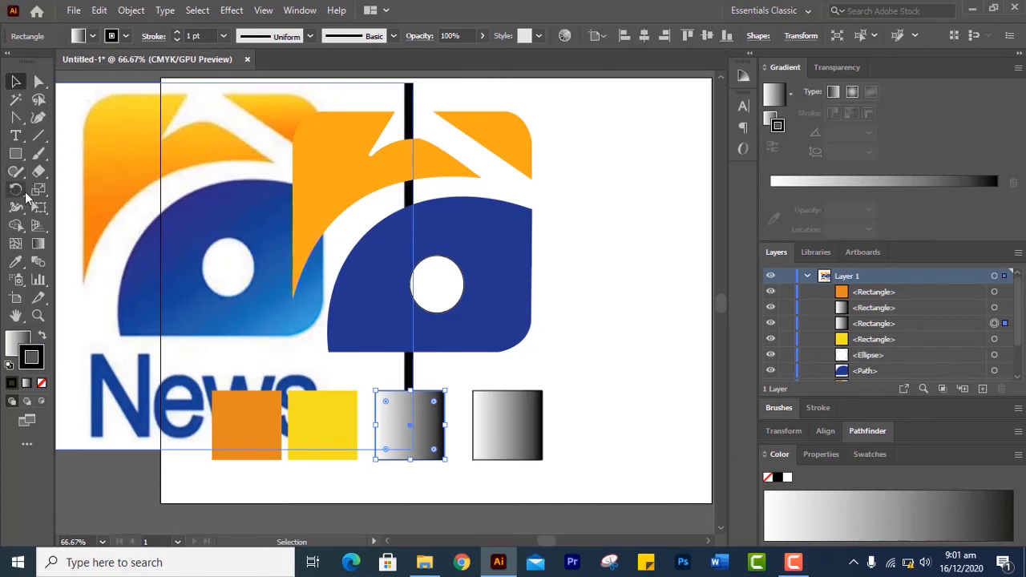
left_click(15, 263)
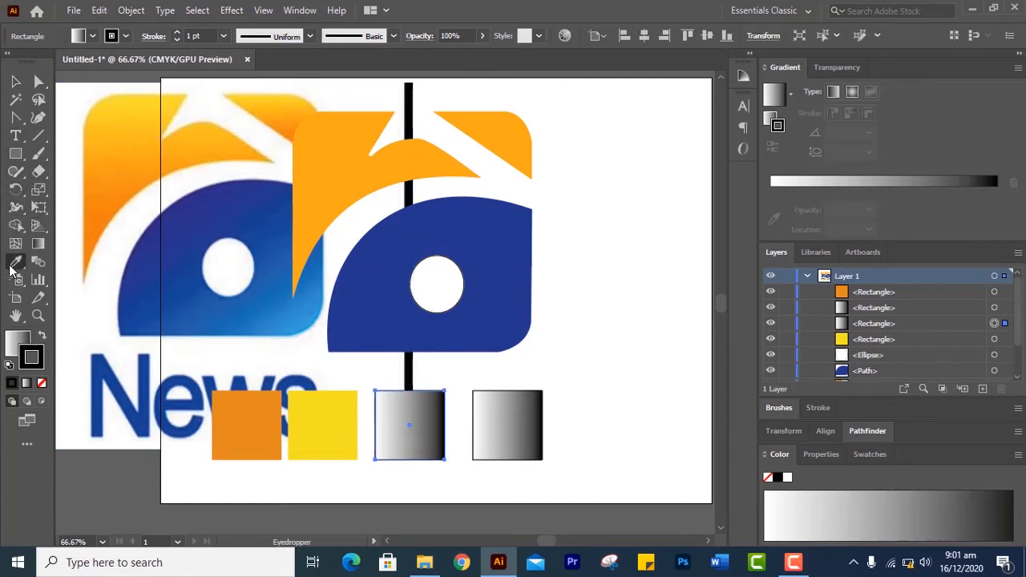
left_click(183, 211)
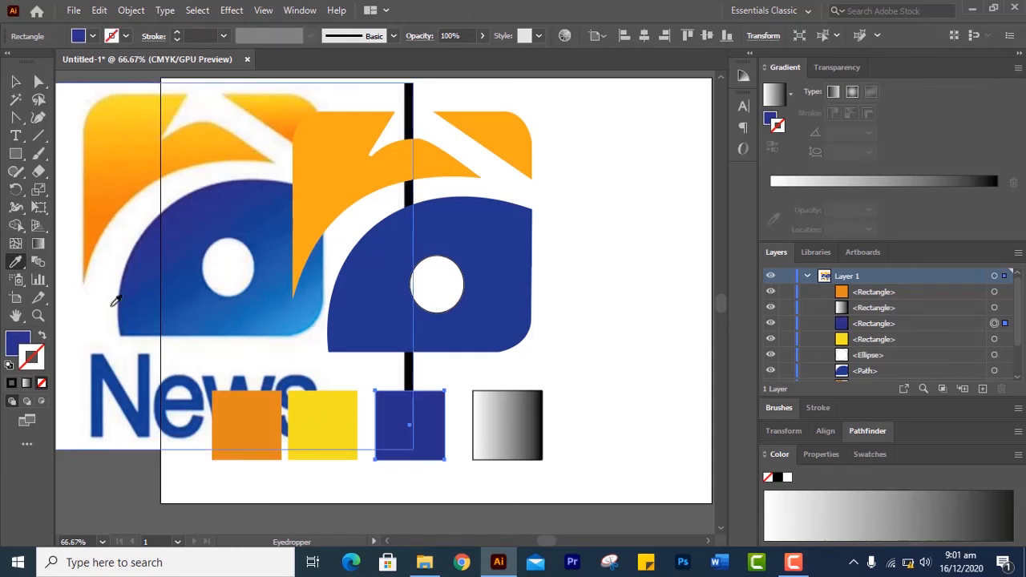
Step: Fill the fourth square with the light blue sampled from the lower-right corner of the image's blue shape
left_click(14, 84)
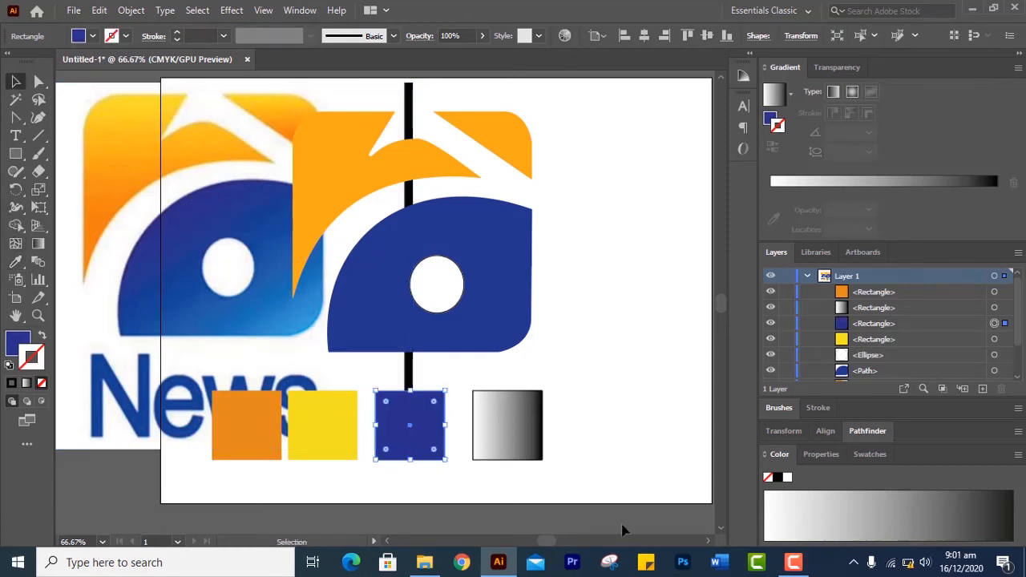
left_click(540, 454)
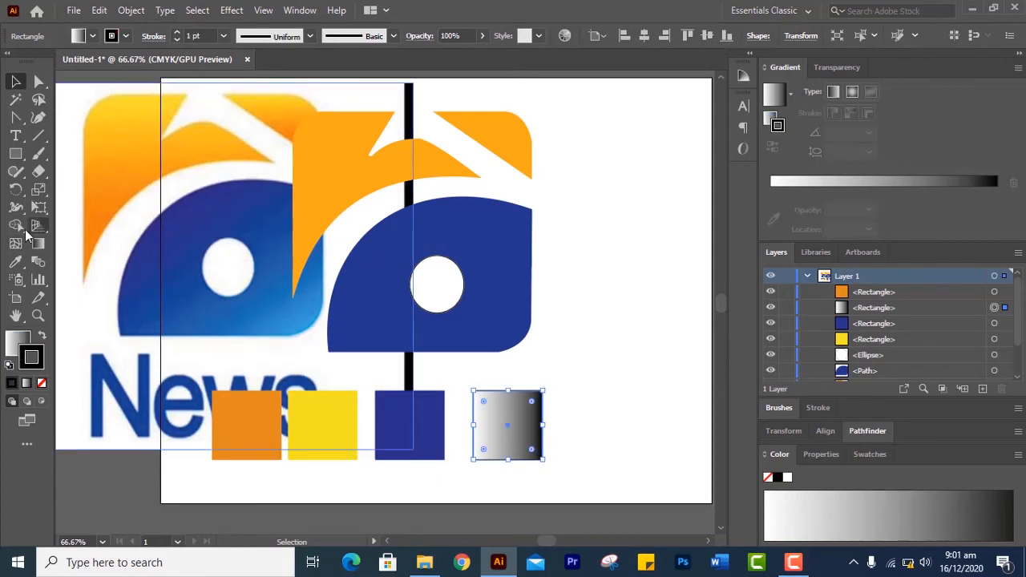
left_click(15, 261)
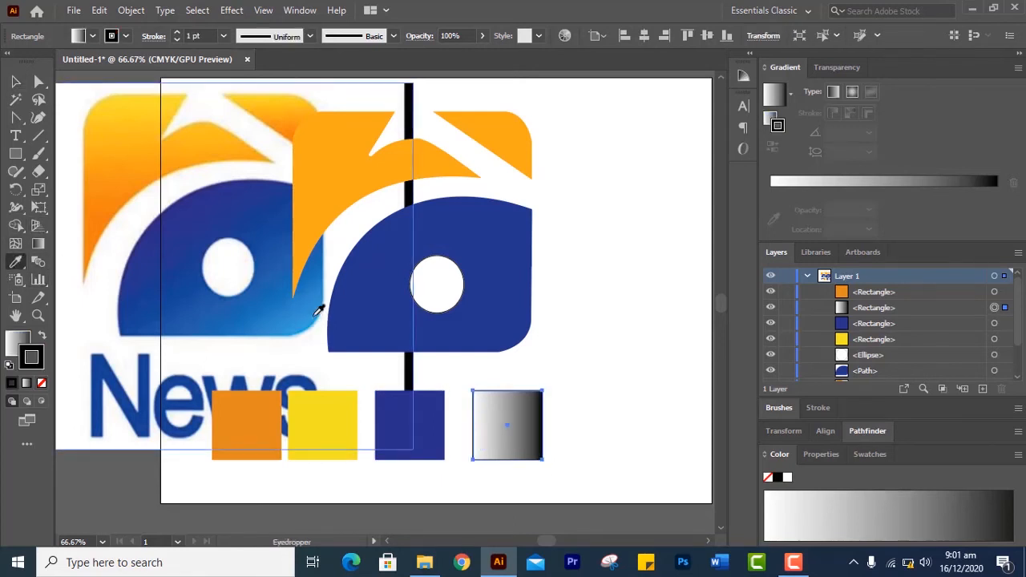
left_click(316, 312)
Step: Move the logo image off the artboard to the empty area on its right
left_click(15, 81)
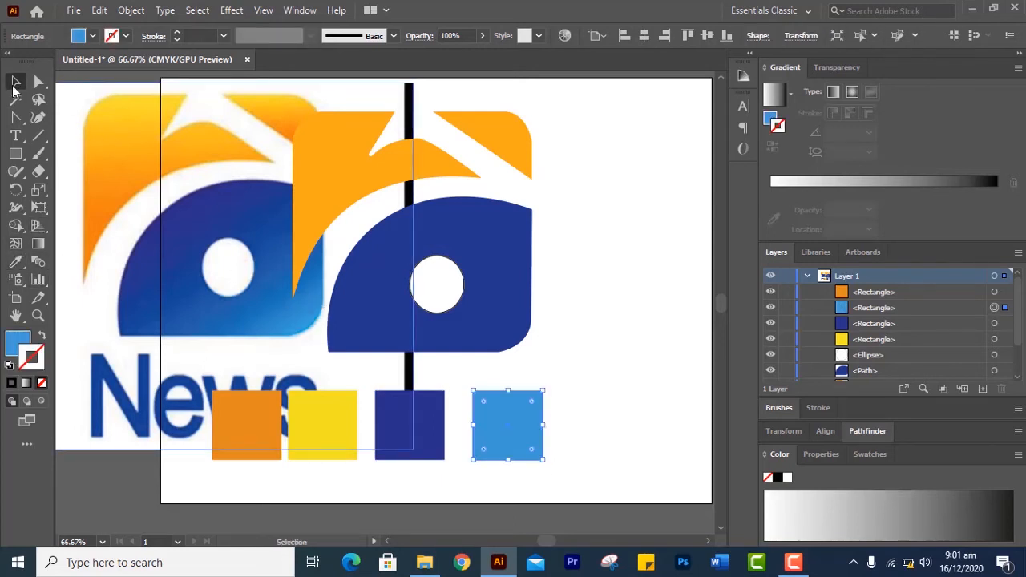
left_click_drag(130, 160, 64, 148)
left_click_drag(2, 127, 2, 128)
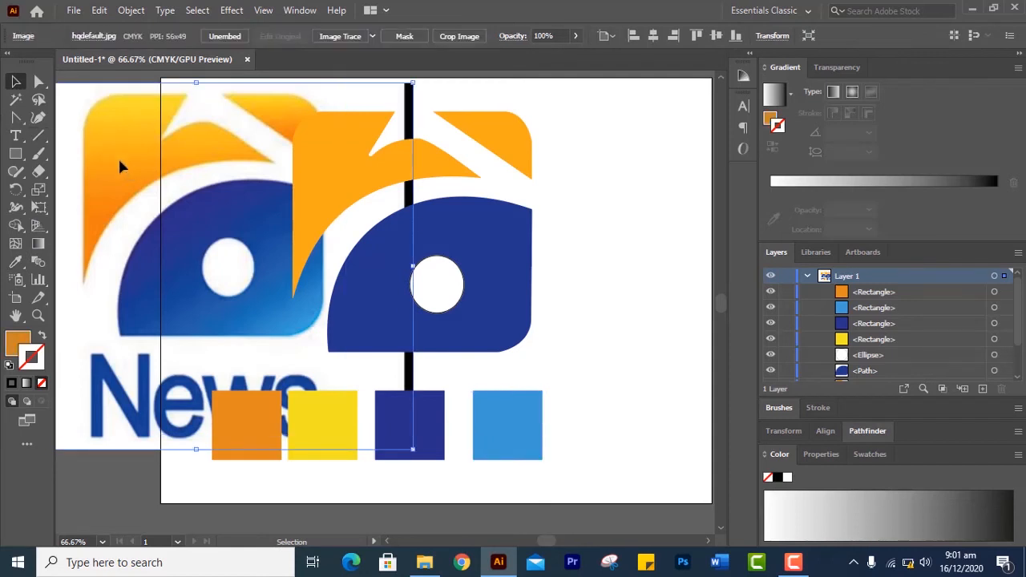
left_click_drag(119, 161, 2, 214)
scroll(152, 211, "down", 3)
left_click_drag(115, 209, 460, 221)
scroll(410, 276, "up", 2)
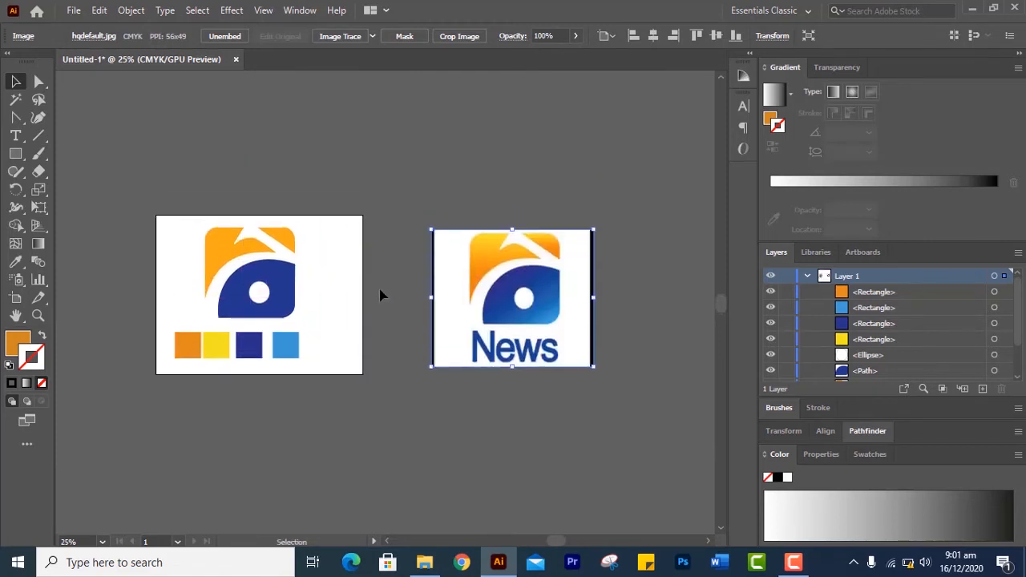
Step: Select the orange sample square below the logo on the artboard
scroll(380, 295, "up", 3)
left_click_drag(321, 293, 614, 271)
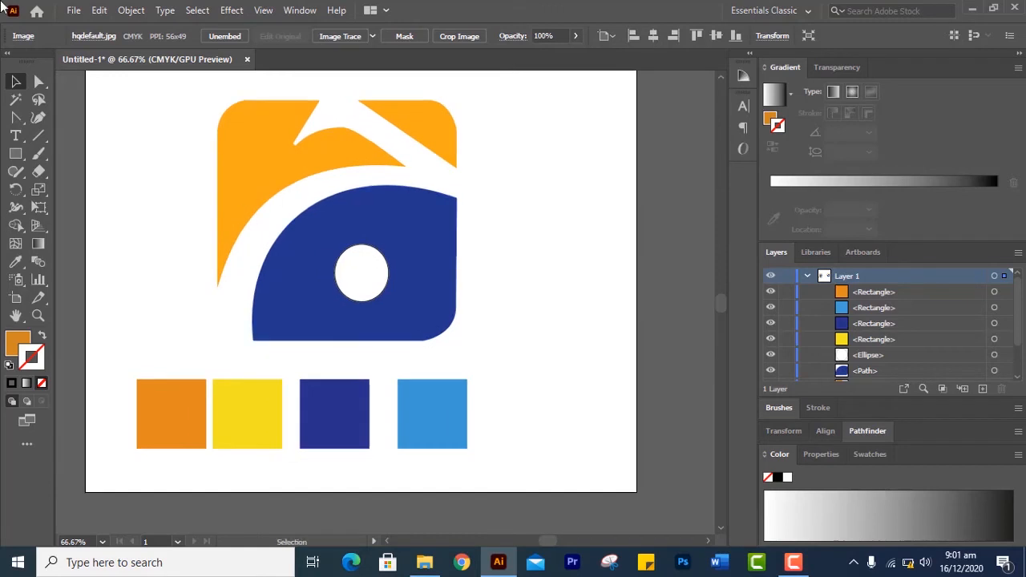
left_click(171, 414)
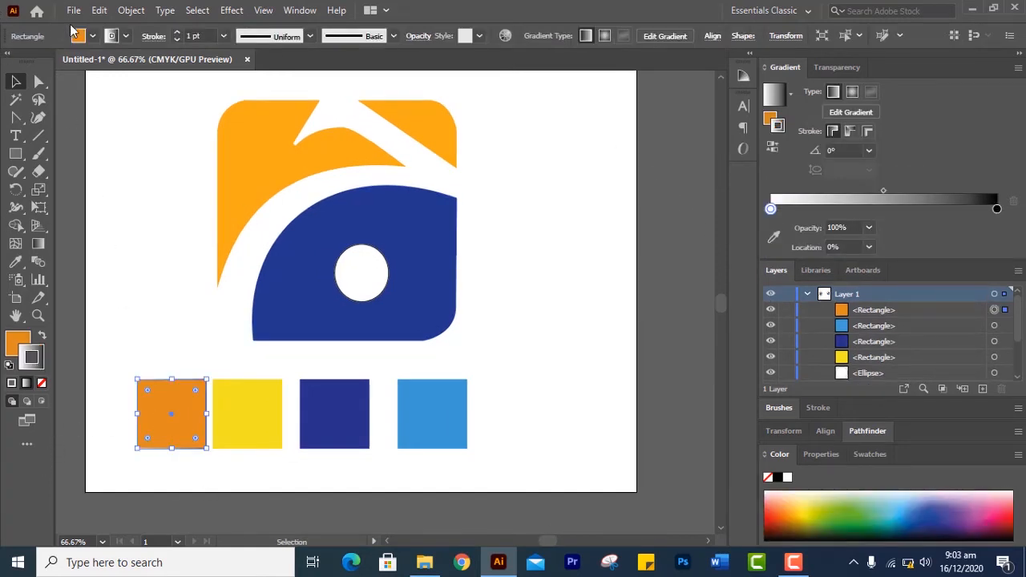
left_click(92, 35)
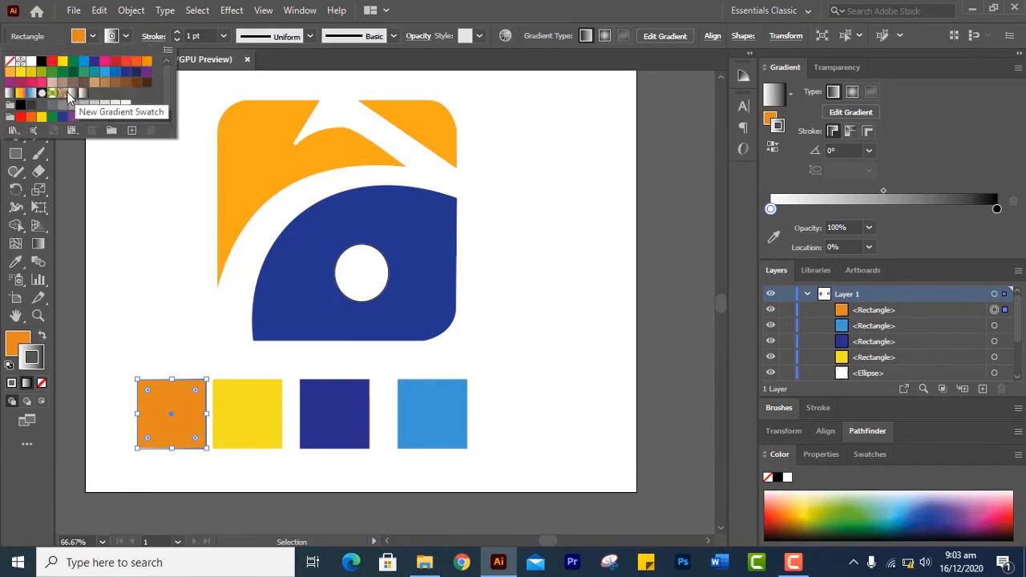
left_click(131, 131)
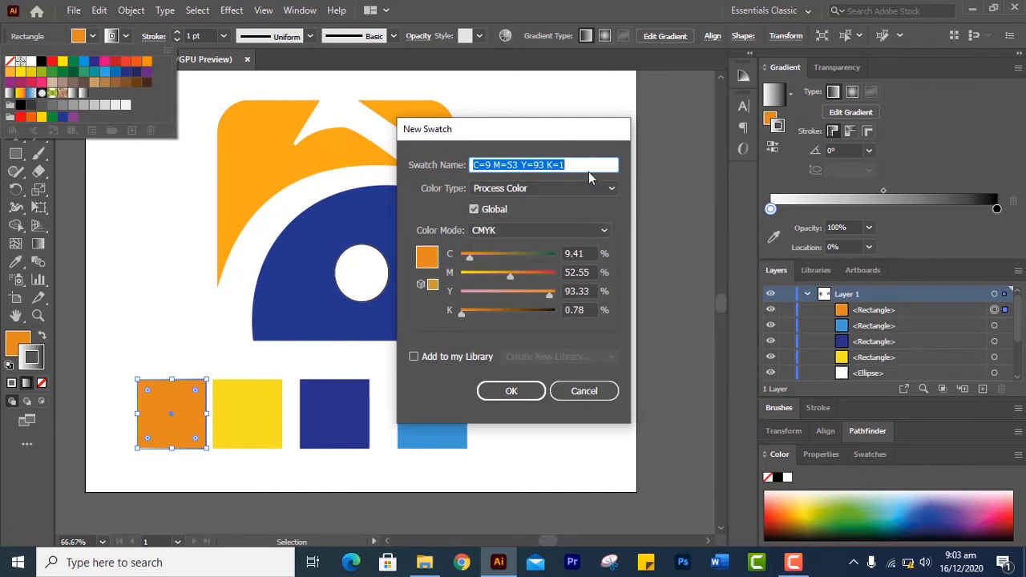
left_click_drag(586, 165, 463, 163)
left_click(589, 392)
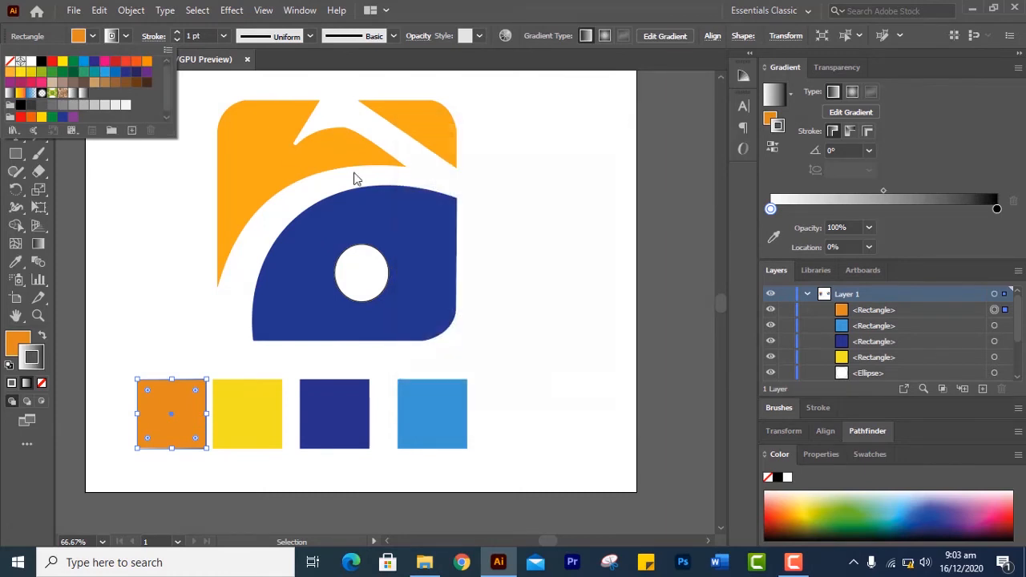
Step: Save the orange square's fill as a new global process swatch named "geo orange"
left_click(92, 36)
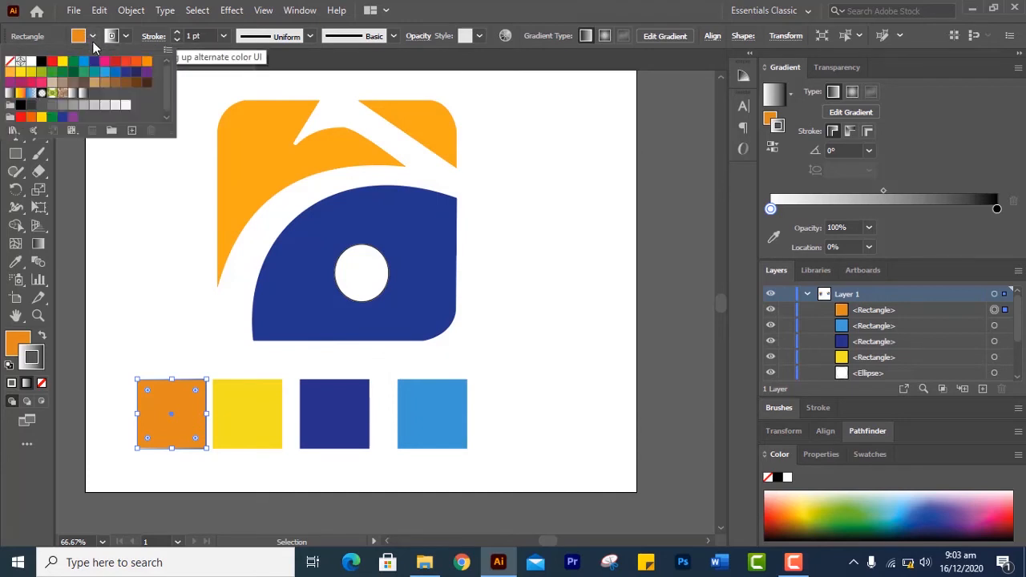
left_click(132, 130)
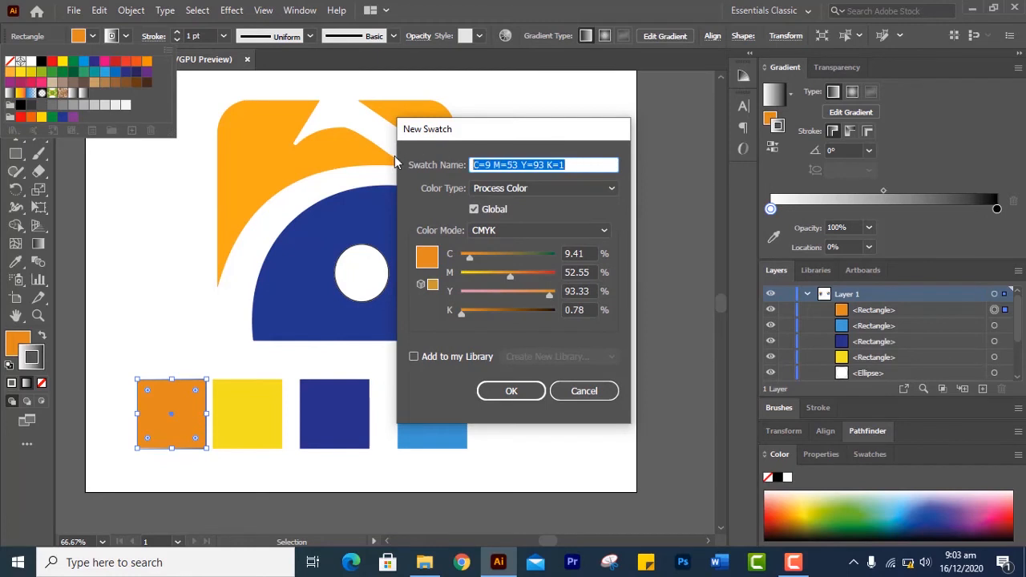
key("BackSpace")
type("ge")
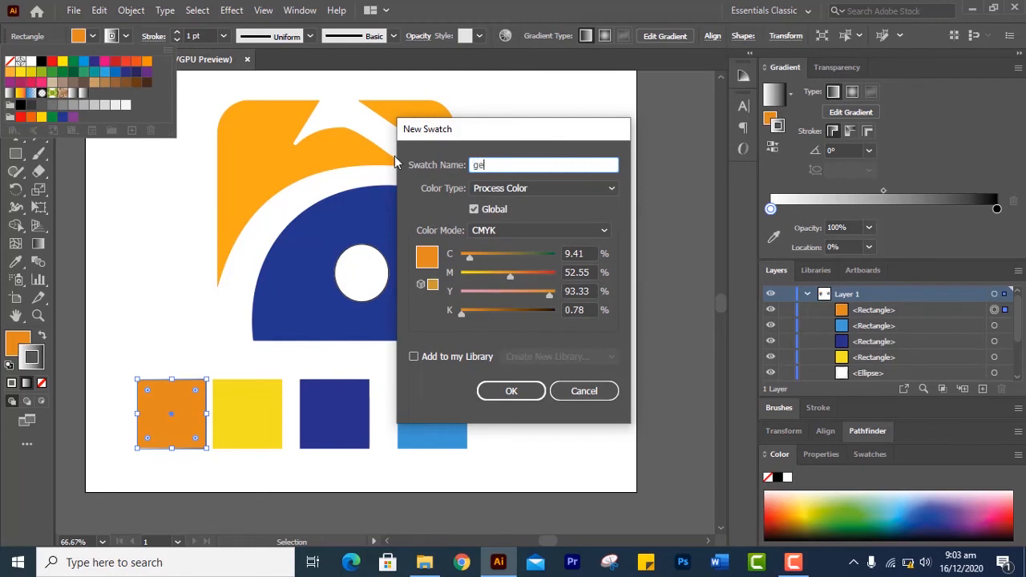
type("o orange")
left_click(527, 392)
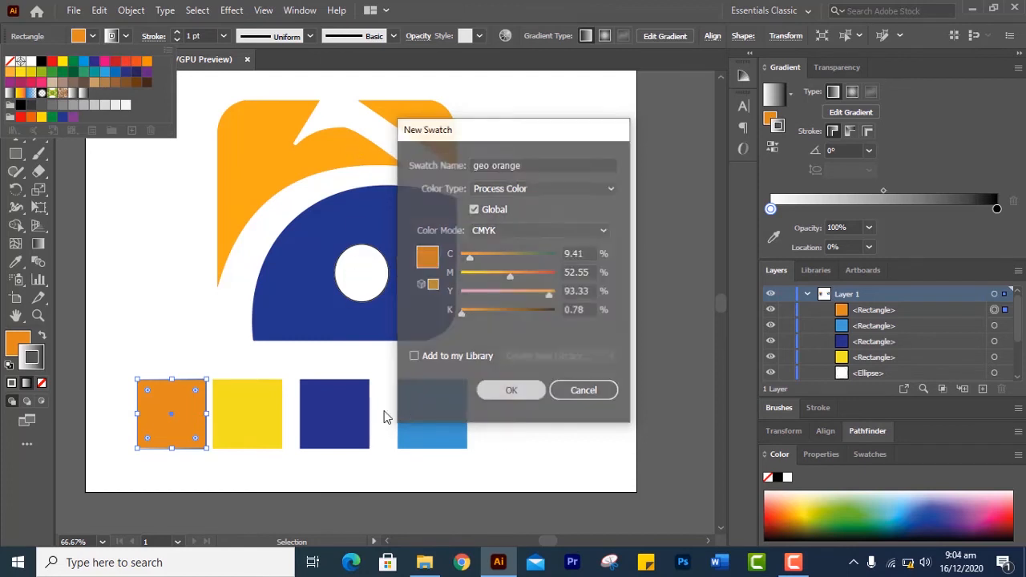
Step: Save the yellow square's fill as a new global process swatch named "geo yellow"
left_click(227, 396)
left_click(264, 424)
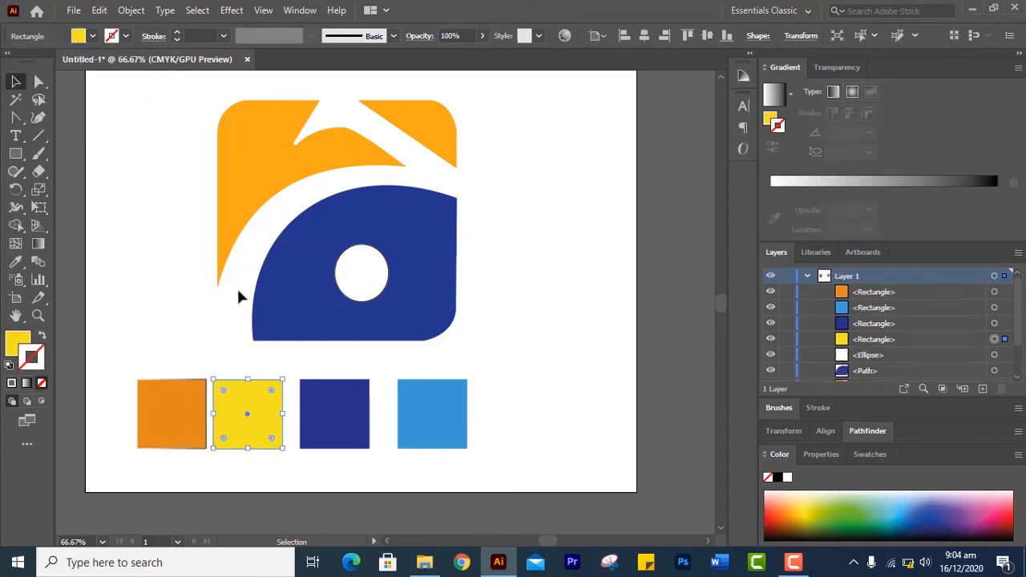
left_click(93, 36)
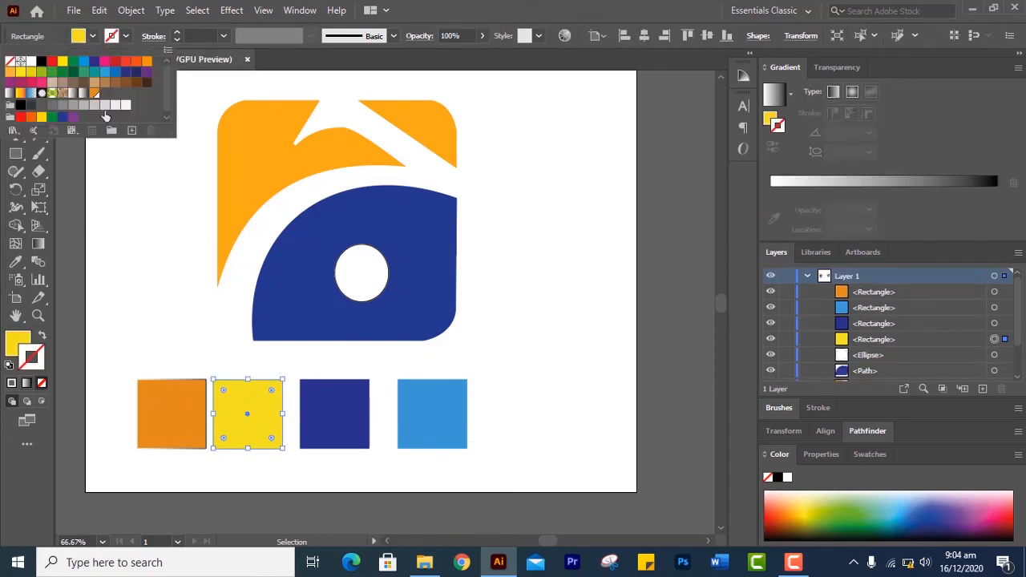
left_click(133, 132)
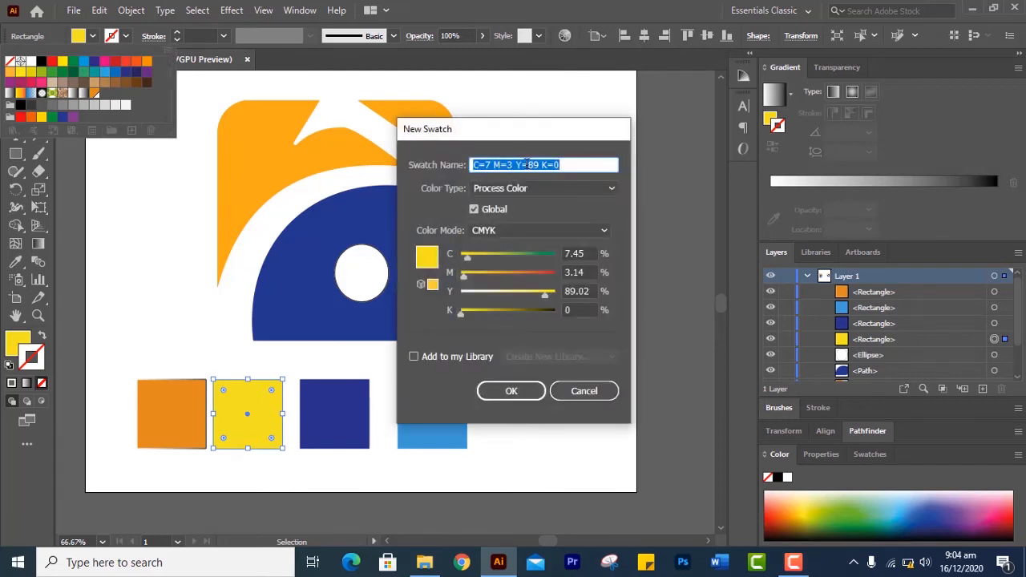
key("BackSpace")
key("ctrl+z")
key("BackSpace")
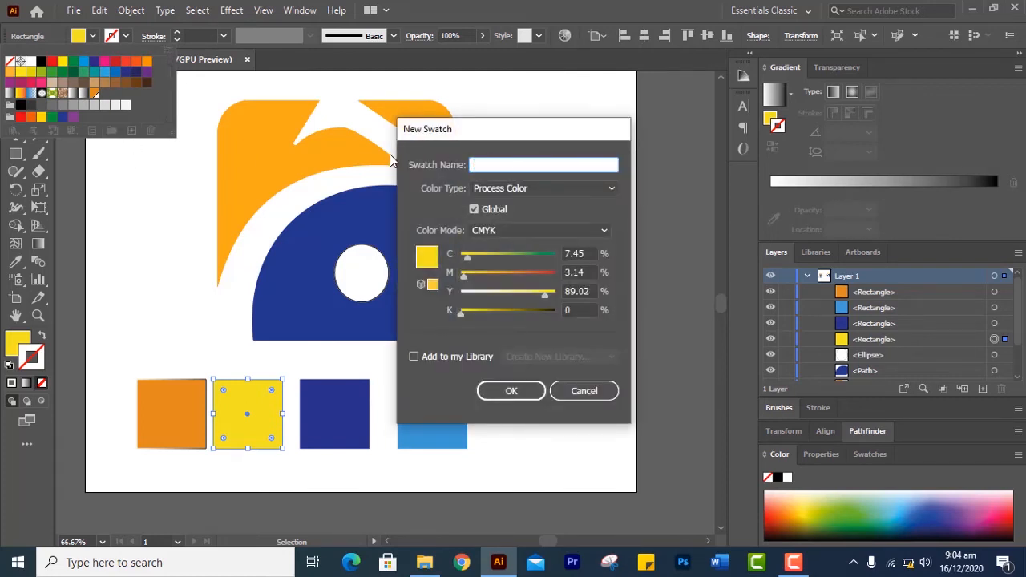
type("geo yellow")
left_click(512, 391)
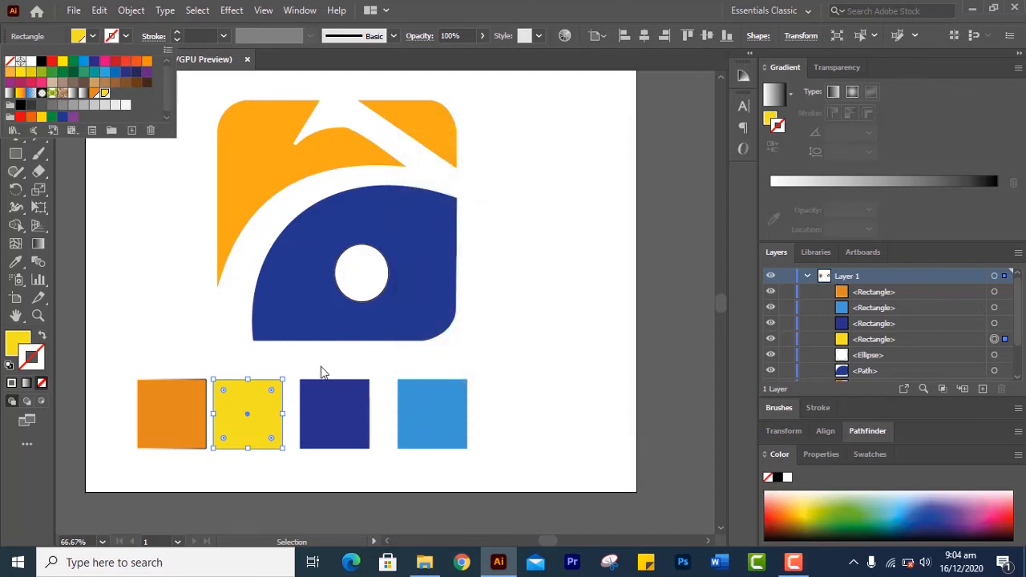
Step: Save the dark blue square's fill as a new global process swatch named "geo blue"
left_click(337, 405)
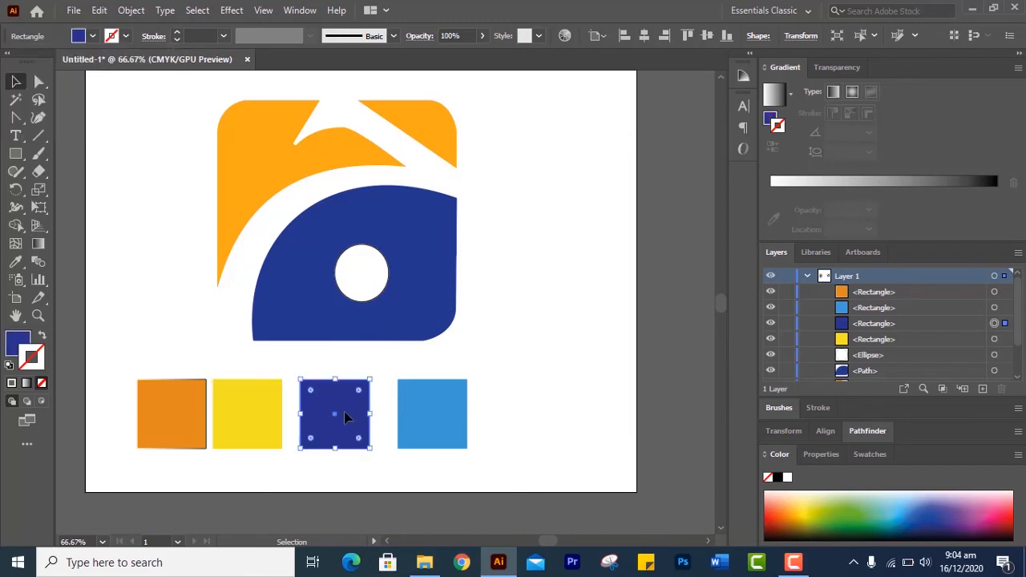
left_click(93, 36)
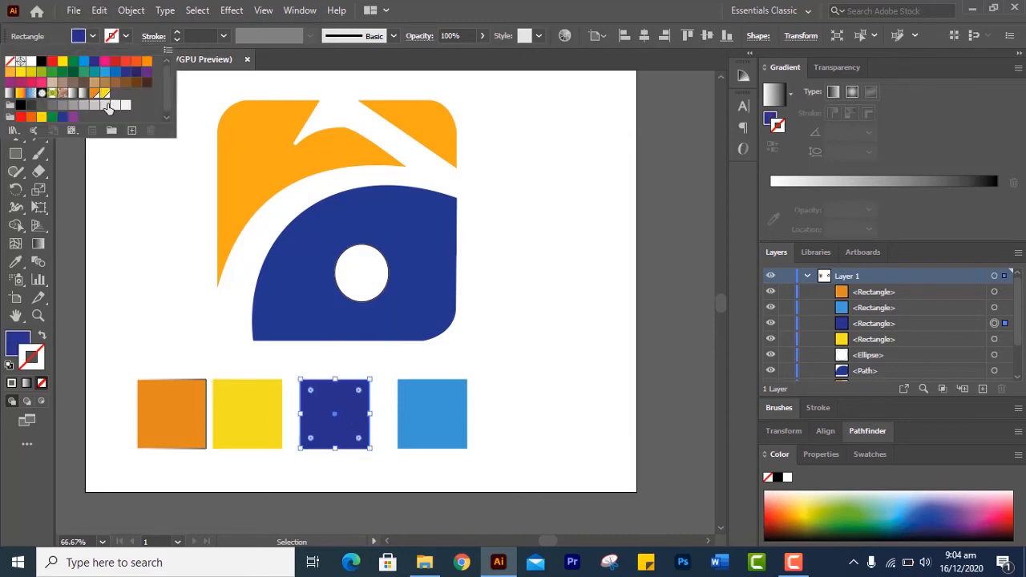
left_click(130, 133)
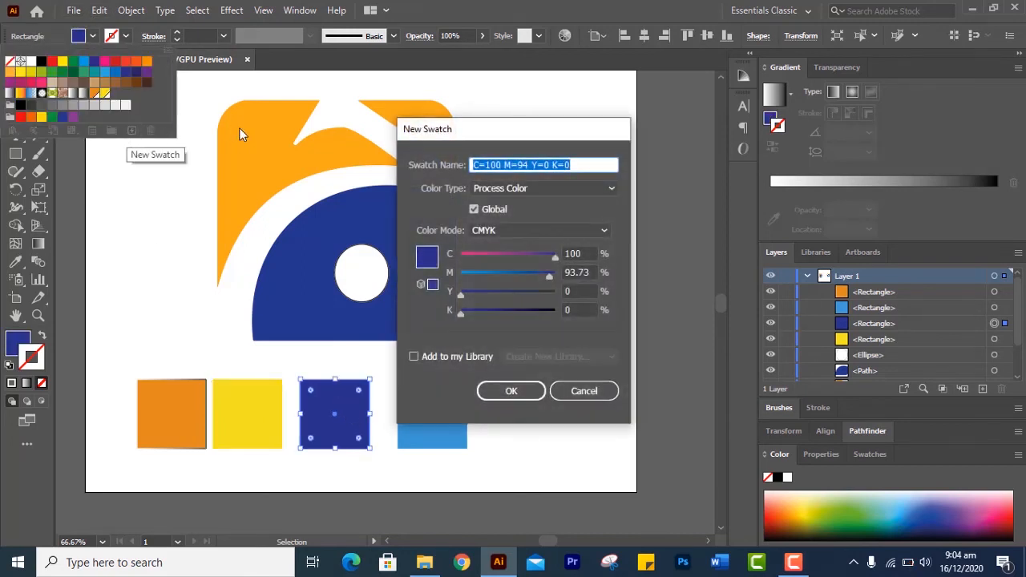
key("BackSpace")
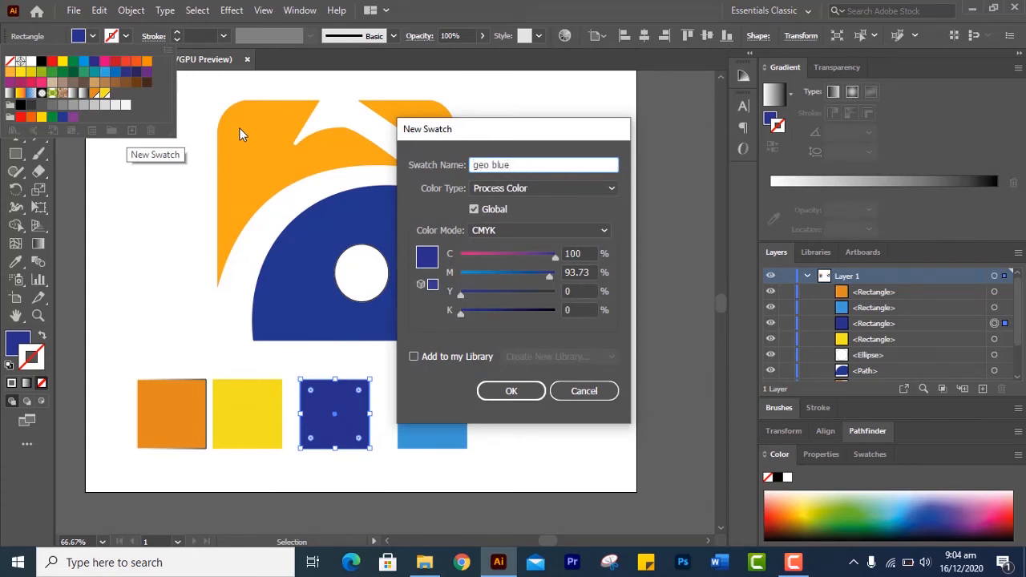
left_click(521, 395)
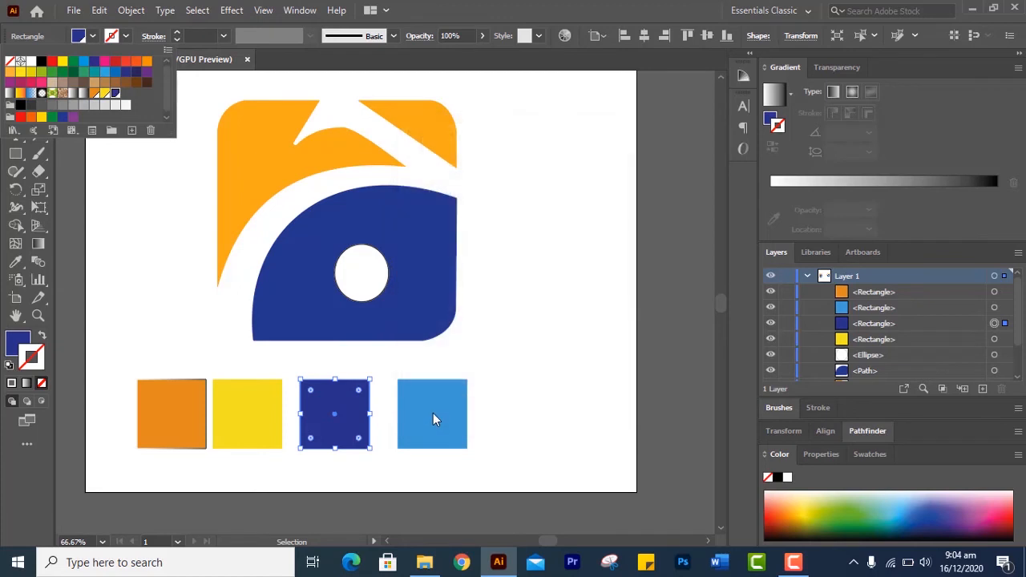
Step: Save the light blue square's fill as a new global process swatch named "geo light blue"
left_click(433, 413)
left_click(434, 413)
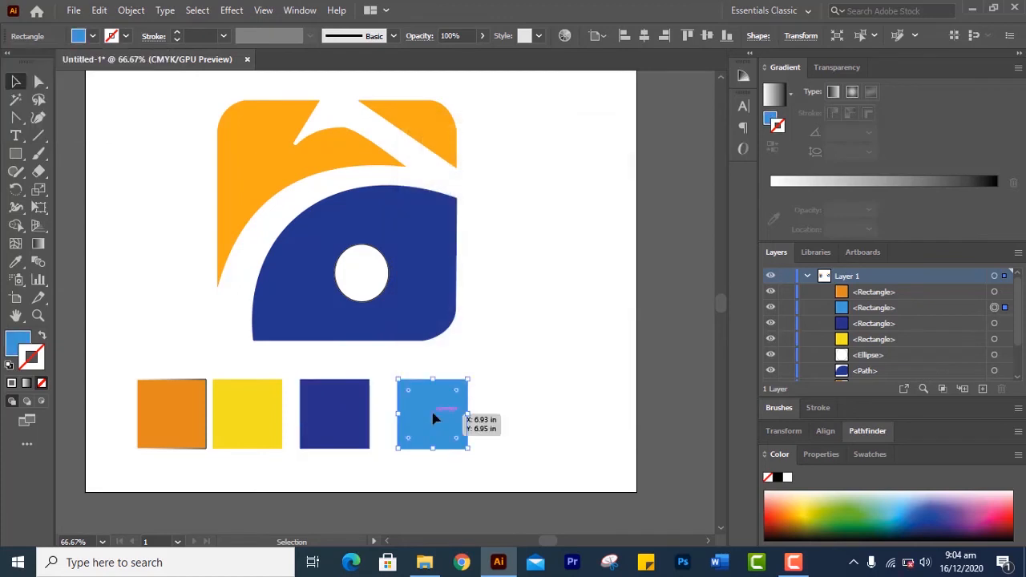
left_click(91, 37)
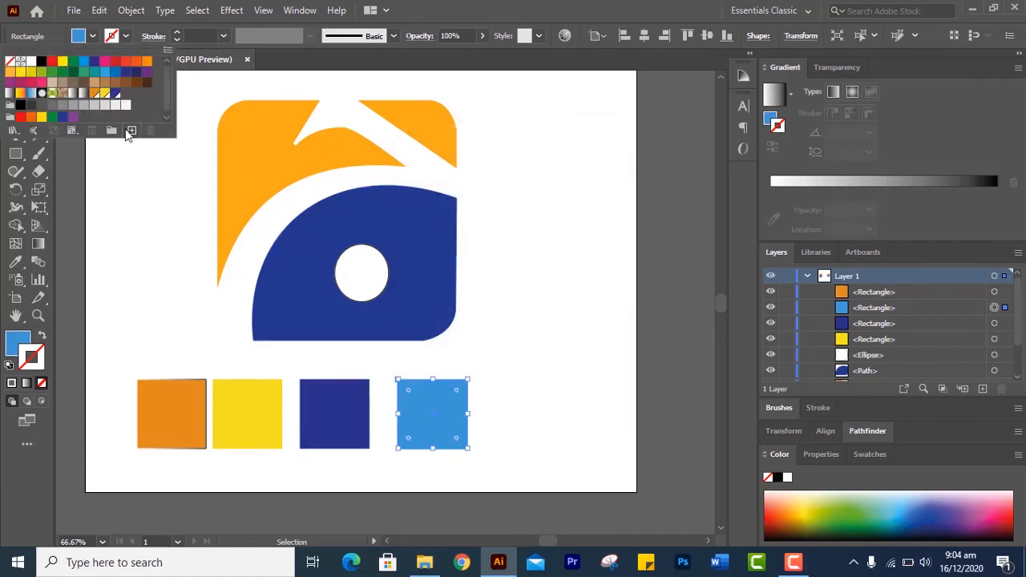
left_click(130, 131)
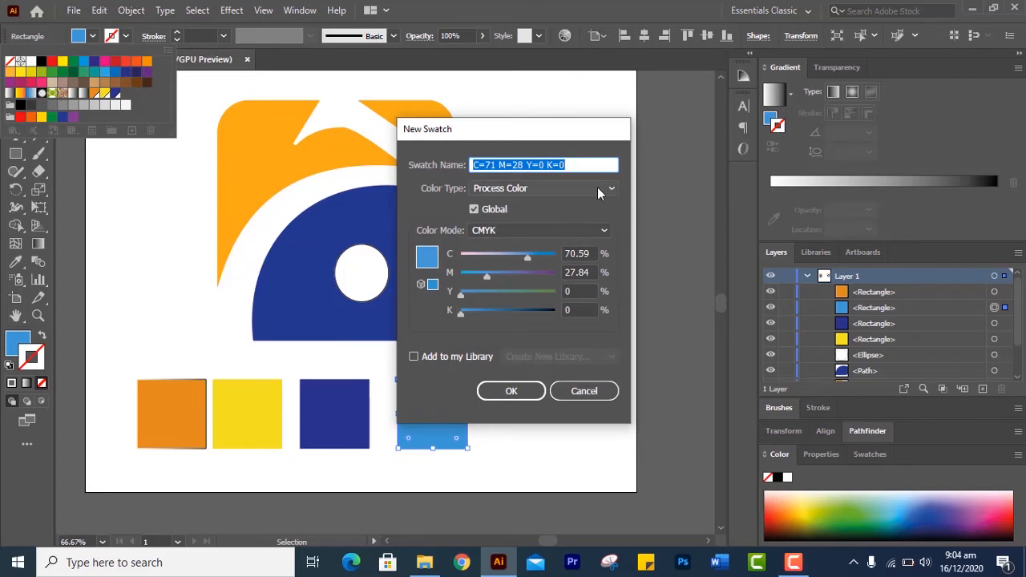
key("BackSpace")
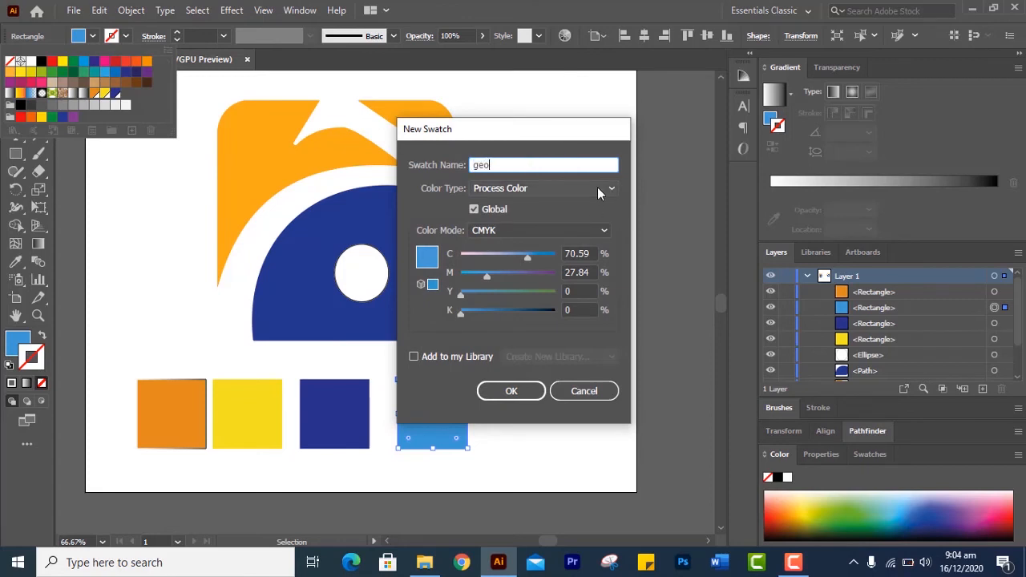
type("geo light blue")
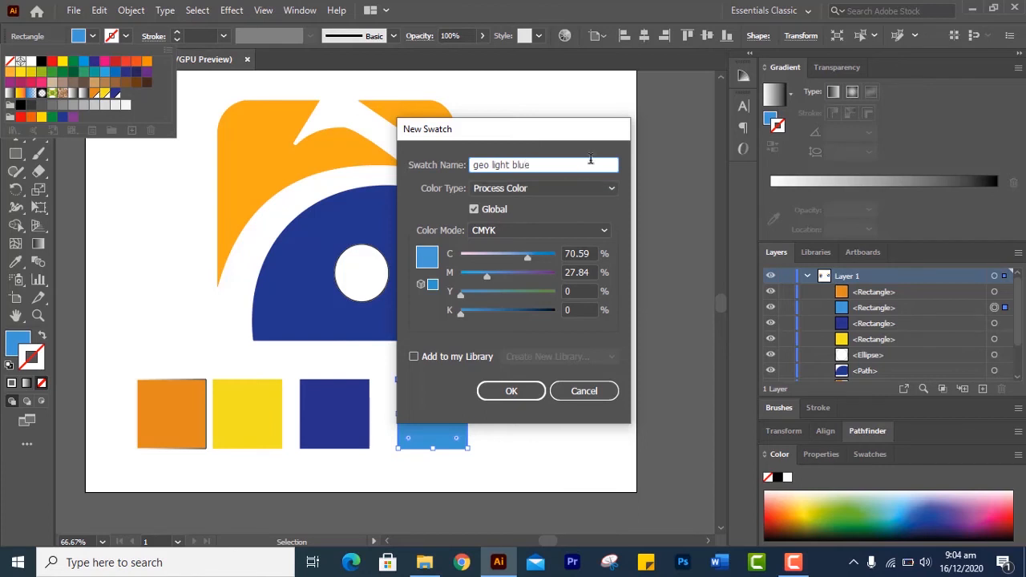
left_click(500, 390)
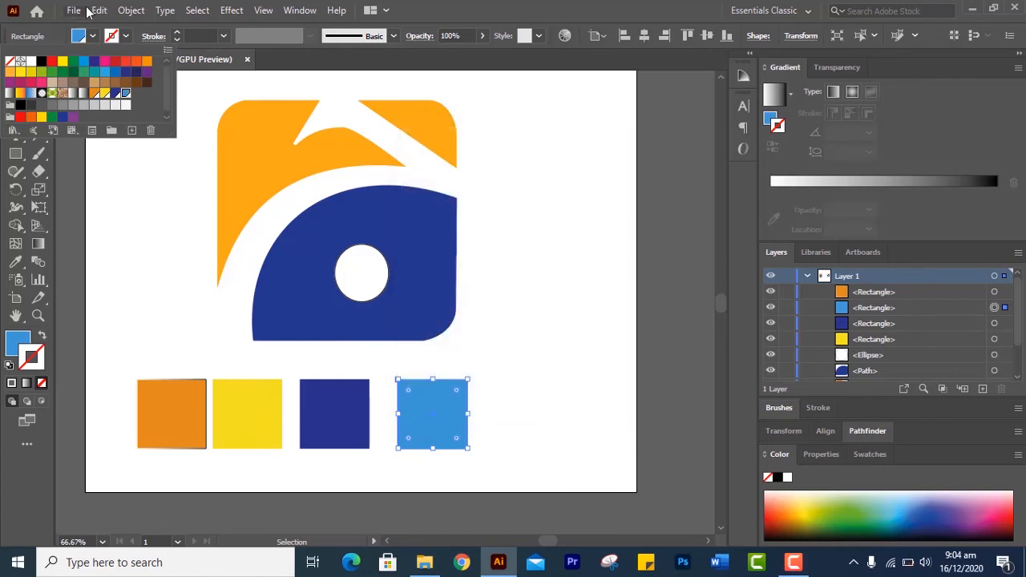
Step: Apply the linear gradient to the stroke of the logo's large orange shape and set its starting colour stop to the geo orange swatch
left_click(231, 111)
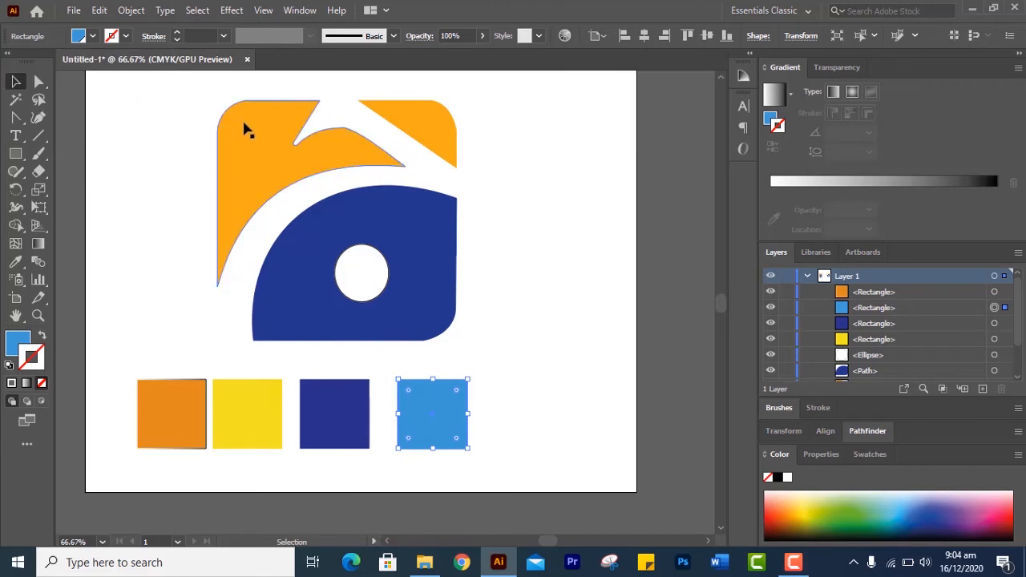
left_click(242, 118)
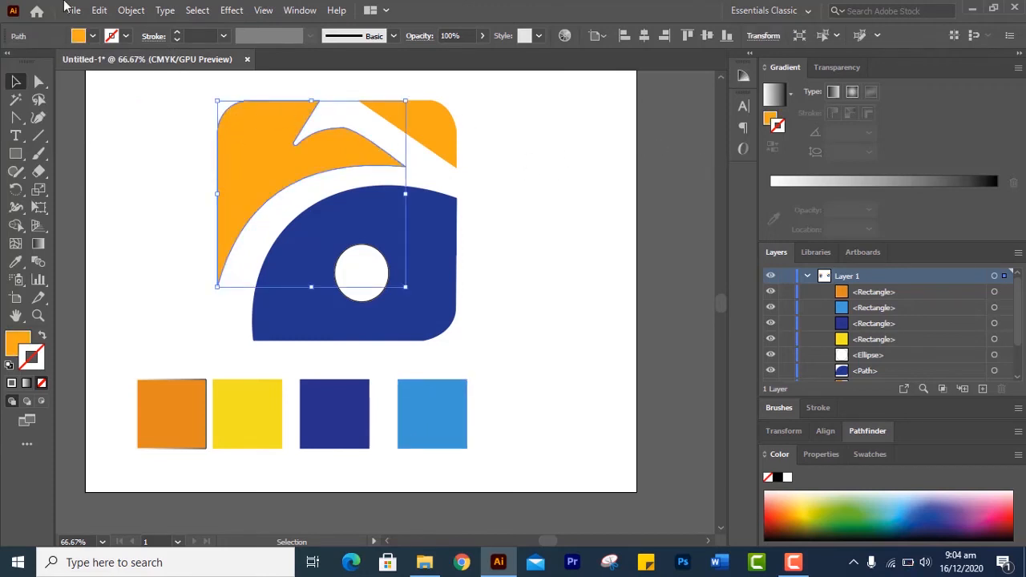
left_click(772, 188)
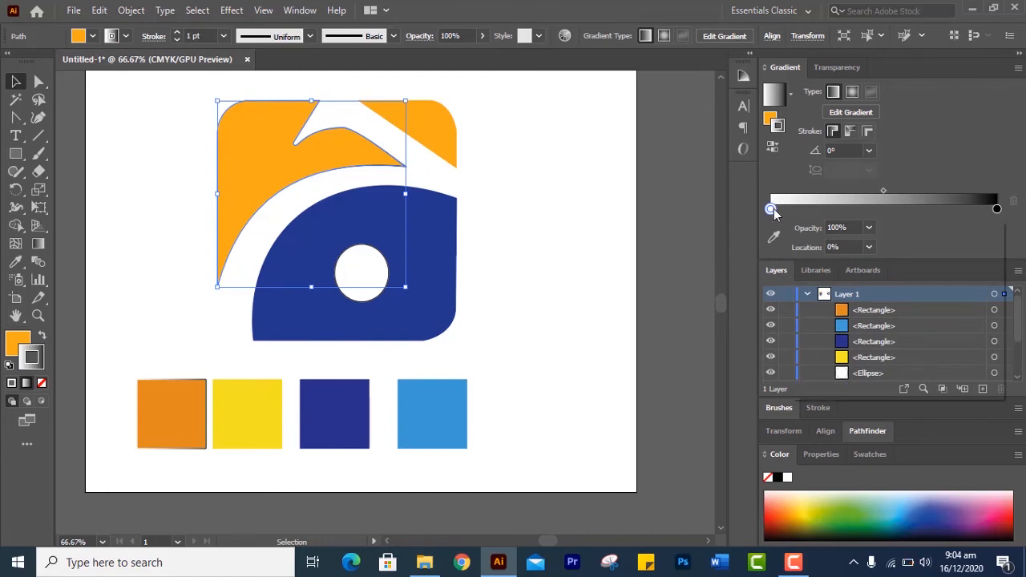
double_click(772, 209)
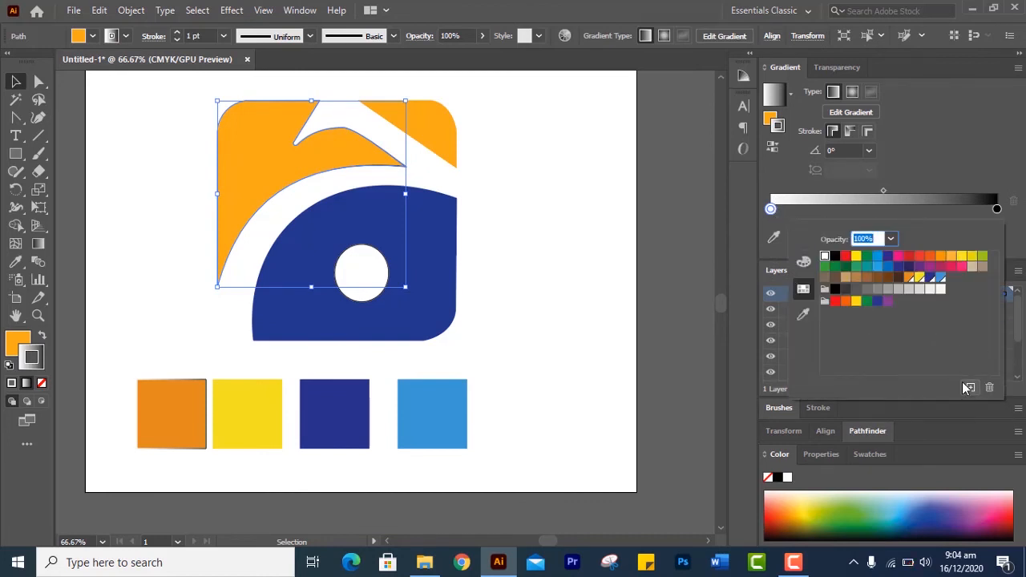
left_click(804, 263)
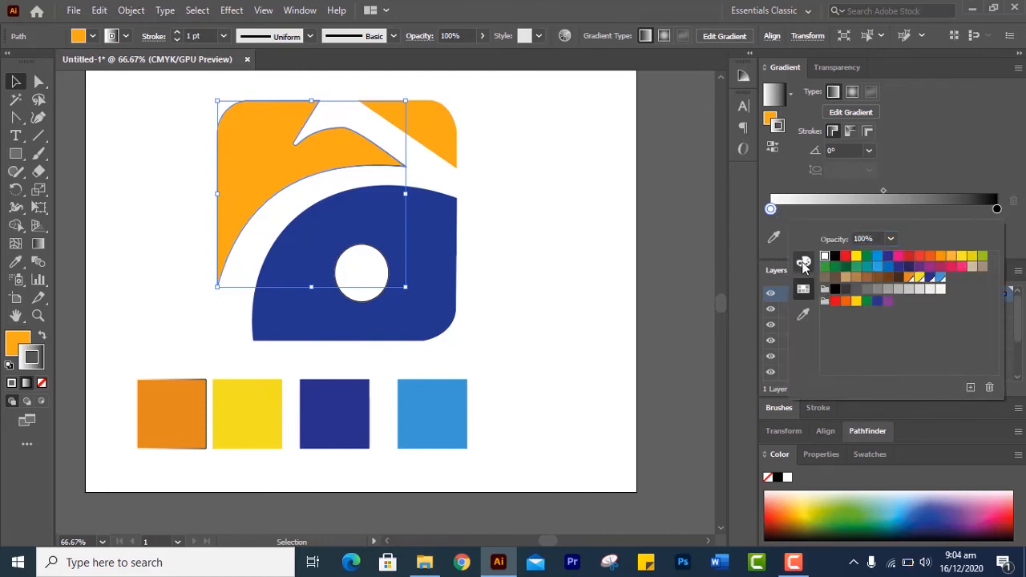
left_click(996, 227)
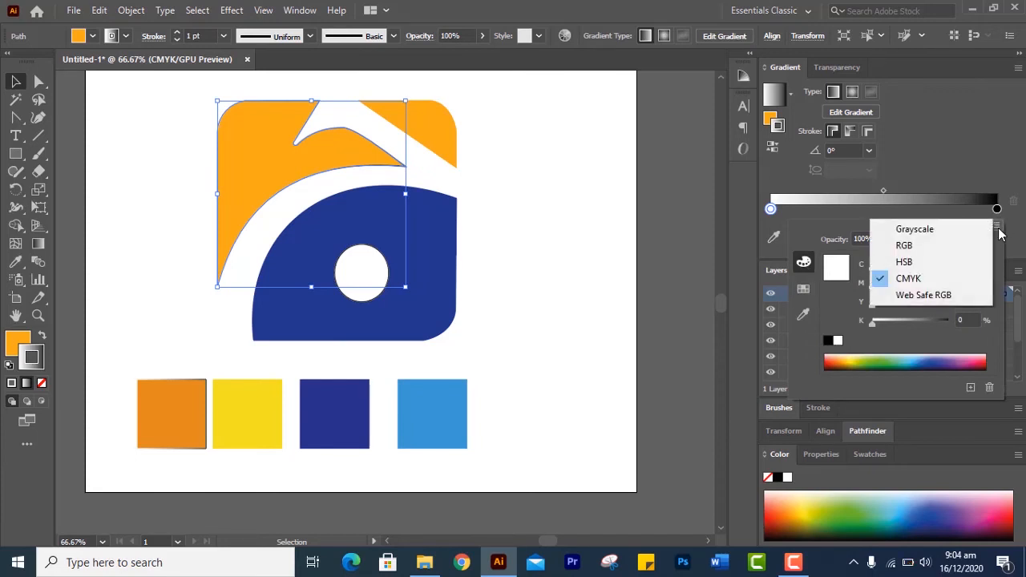
left_click(803, 289)
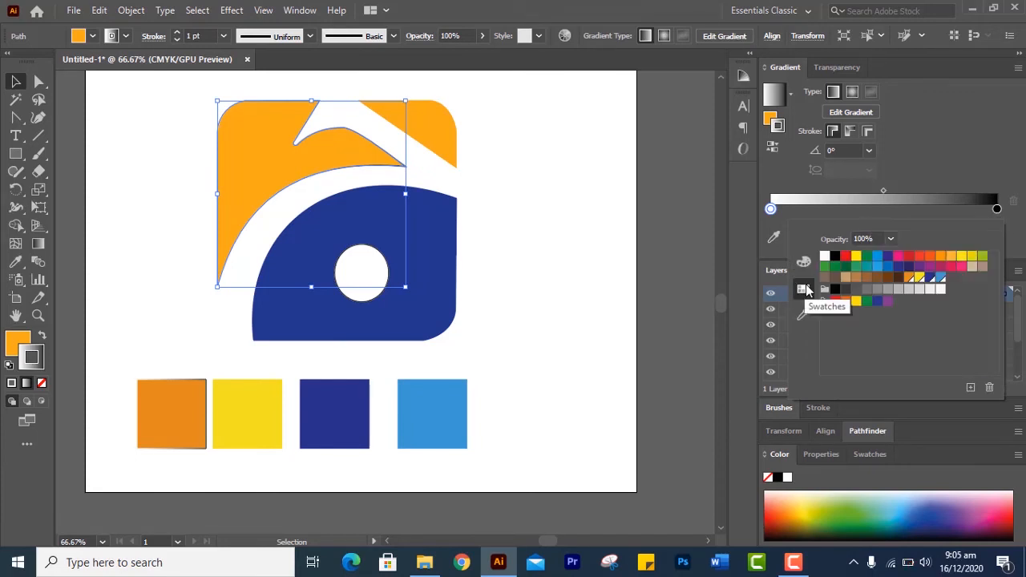
left_click(912, 278)
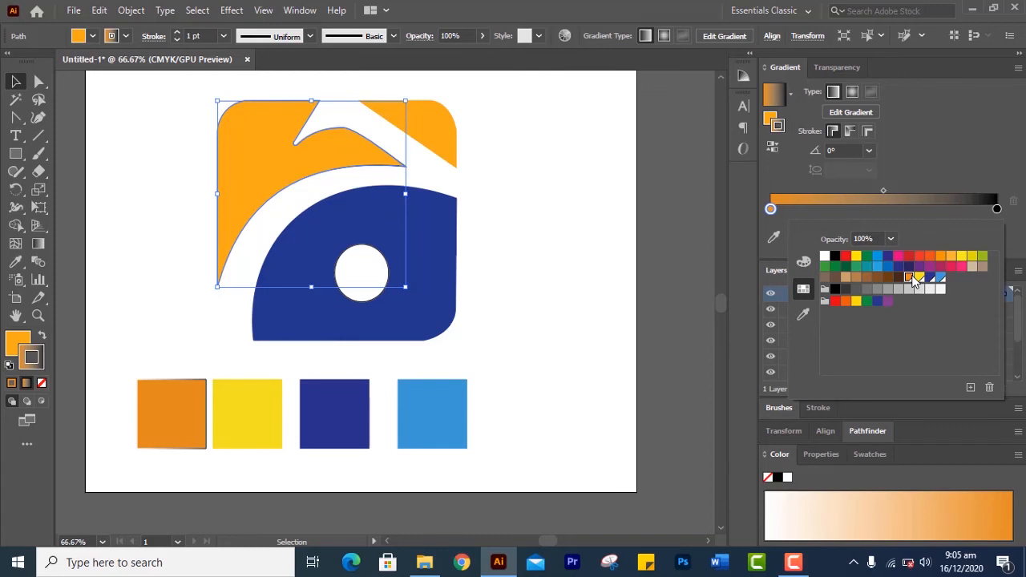
Step: Set the ending colour stop of the large orange shape's gradient to the geo yellow swatch and apply the gradient to its fill
left_click(997, 212)
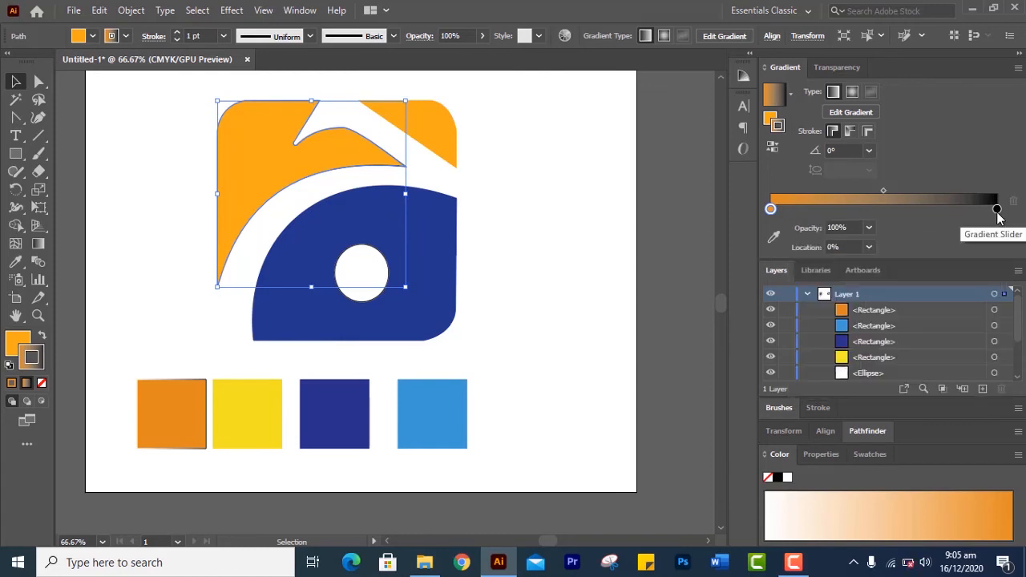
double_click(997, 210)
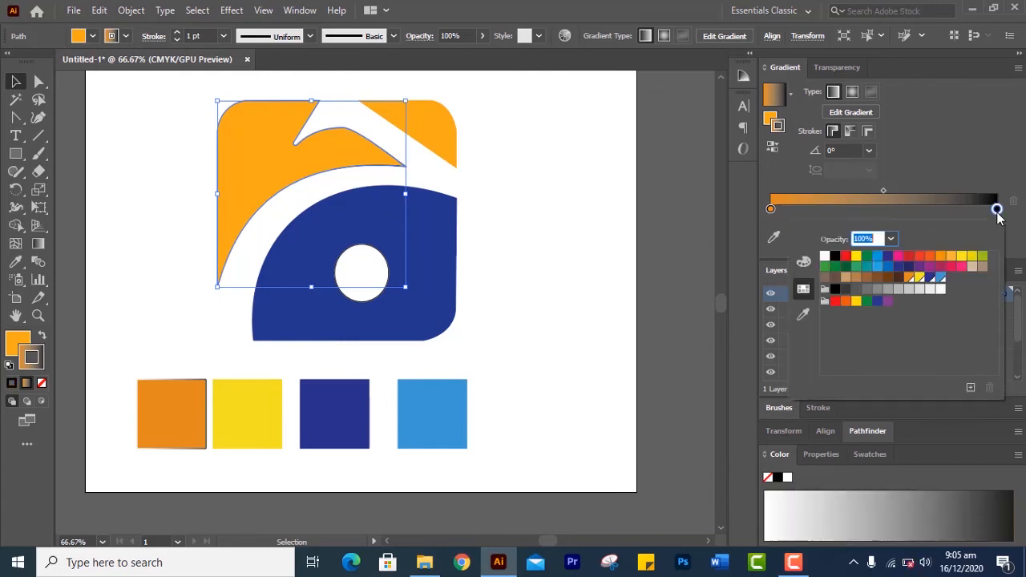
left_click(919, 279)
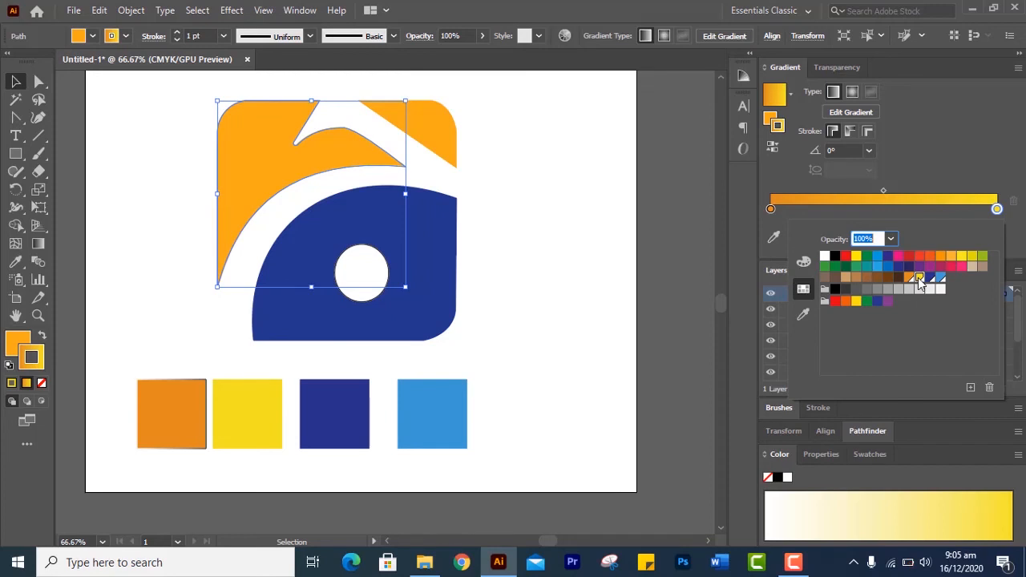
key("Escape")
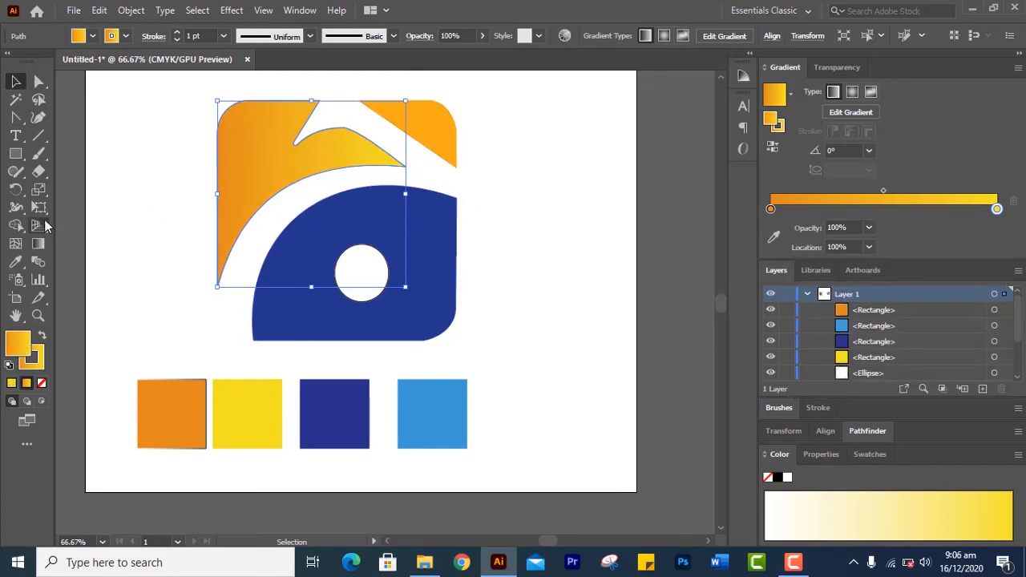
Step: Angle the large orange shape's fill gradient diagonally at about 41° with the Gradient tool
left_click(38, 244)
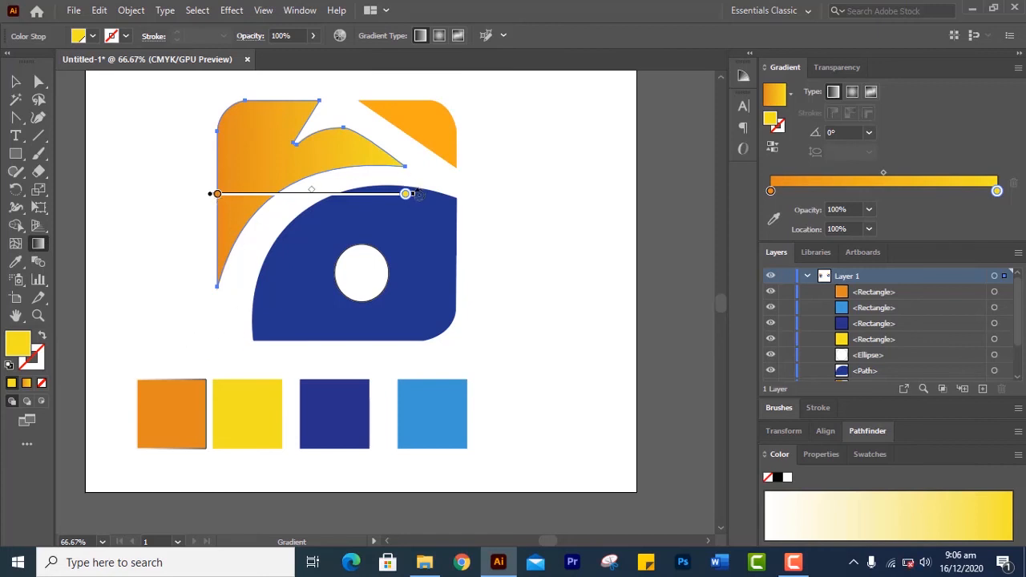
mouse_move(405, 193)
left_mouse_down()
mouse_move(407, 155)
mouse_move(343, 92)
mouse_move(374, 86)
left_mouse_up()
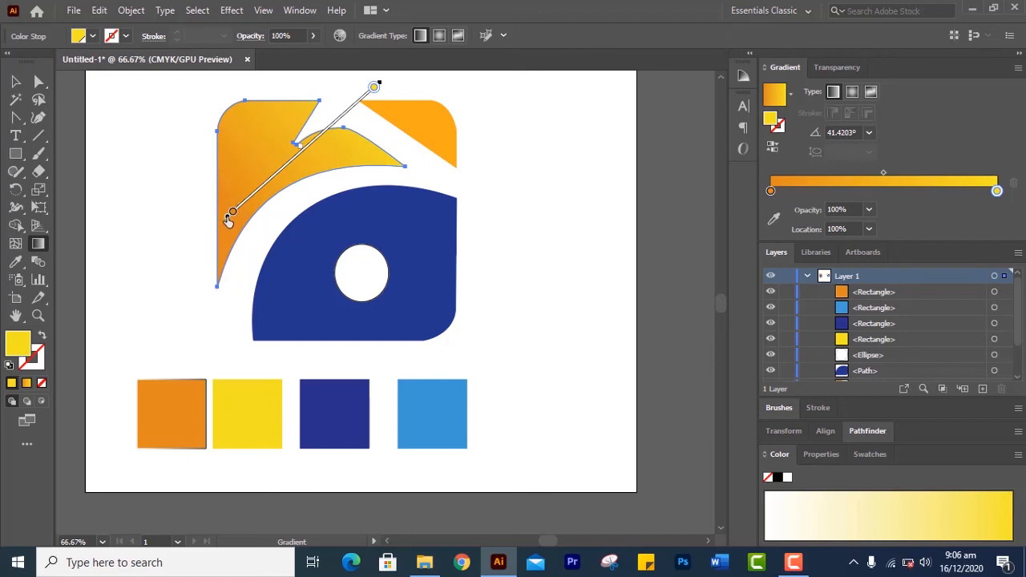
left_click(230, 213)
left_click_drag(228, 219, 241, 226)
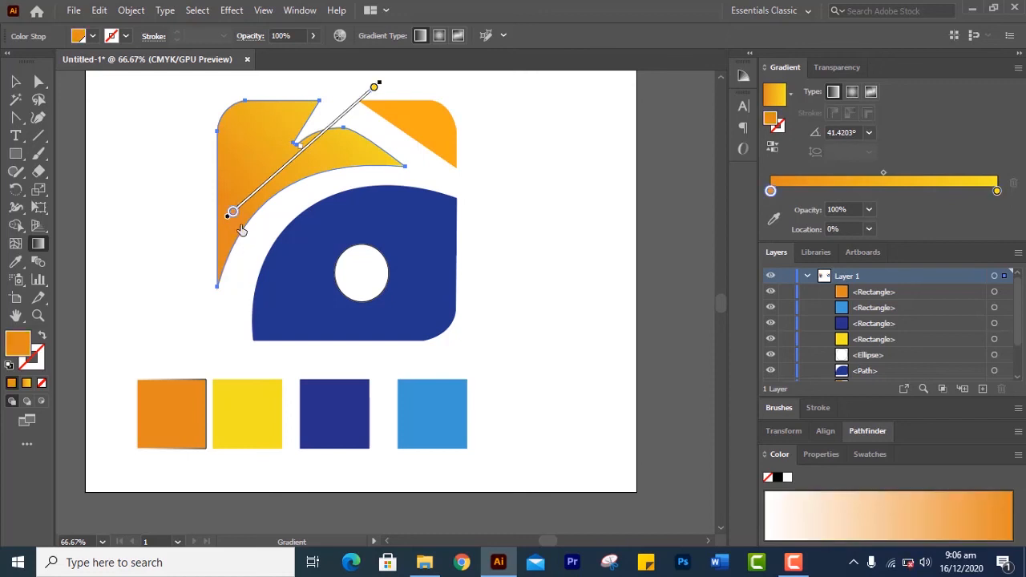
left_click(374, 88)
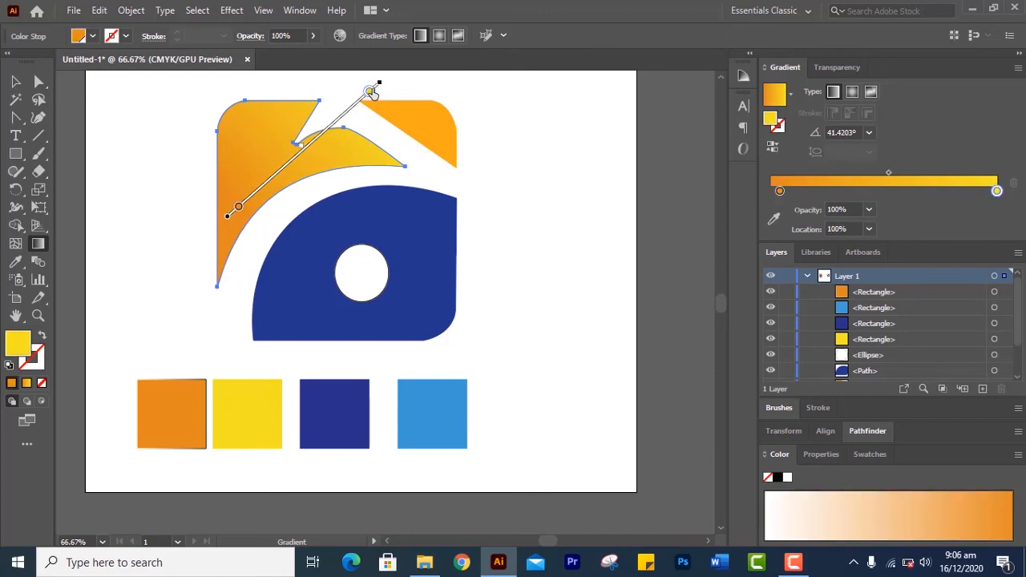
scroll(374, 88, "up", 1)
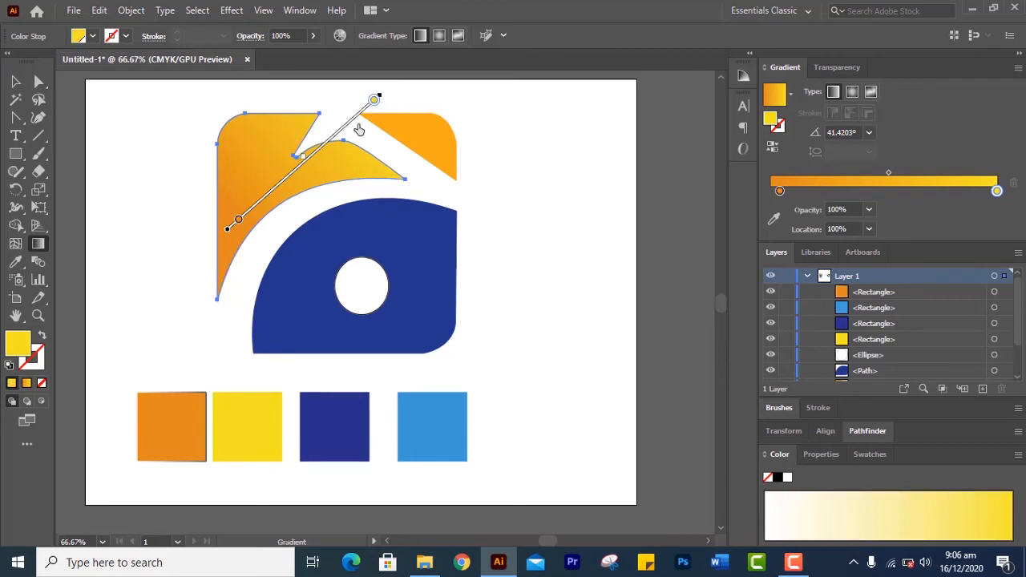
mouse_move(228, 231)
left_mouse_down()
mouse_move(271, 243)
mouse_move(233, 230)
left_mouse_up()
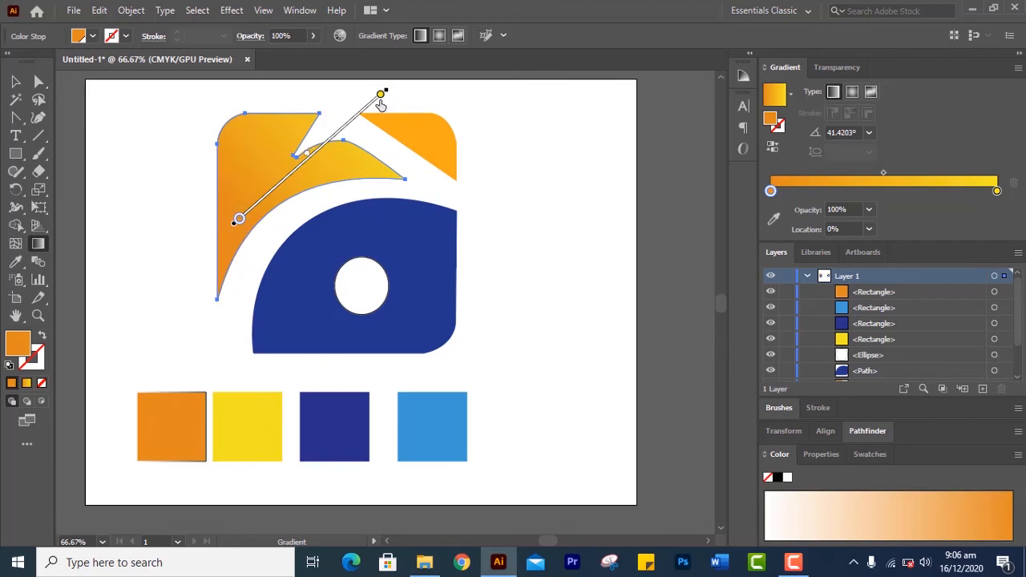
left_click(381, 94)
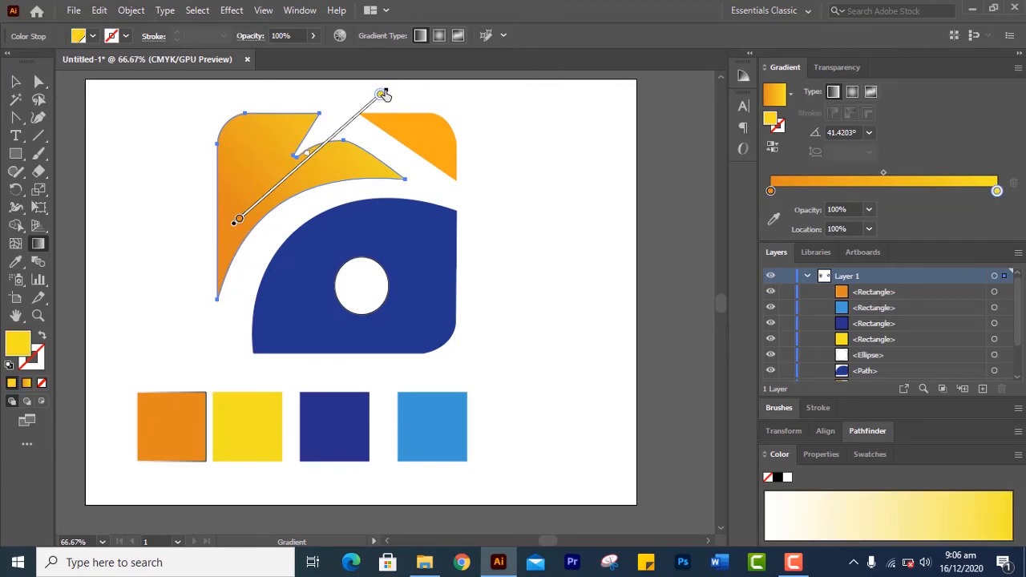
Step: Rotate the large orange shape's fill gradient to about 83° and place its yellow stop at about 80%
left_click_drag(381, 95, 332, 136)
mouse_move(393, 93)
left_mouse_down()
mouse_move(336, 84)
mouse_move(239, 161)
mouse_move(248, 166)
left_mouse_up()
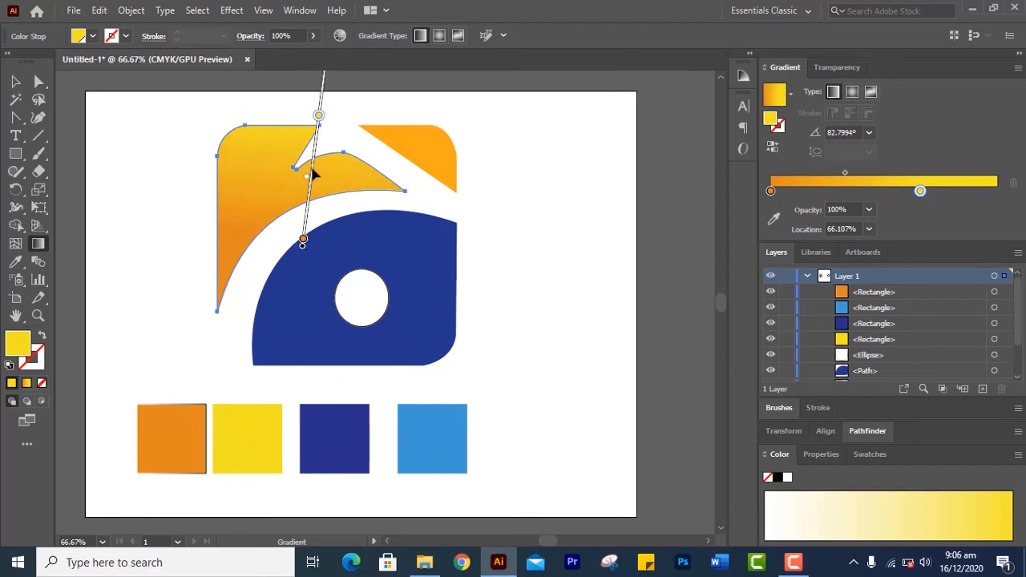
mouse_move(312, 172)
left_mouse_down()
mouse_move(297, 229)
mouse_move(296, 187)
mouse_move(300, 211)
left_mouse_up()
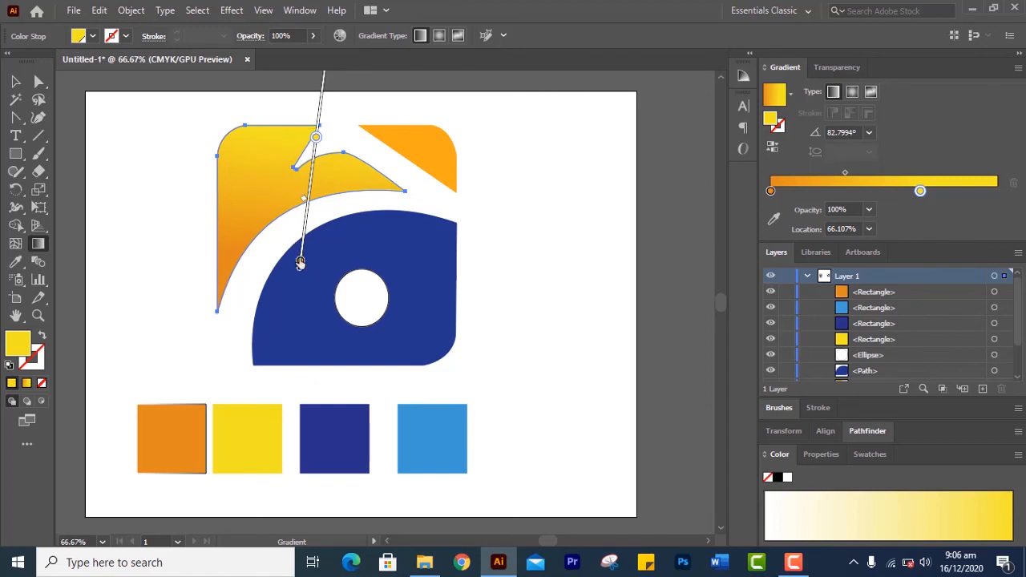
left_click(304, 237)
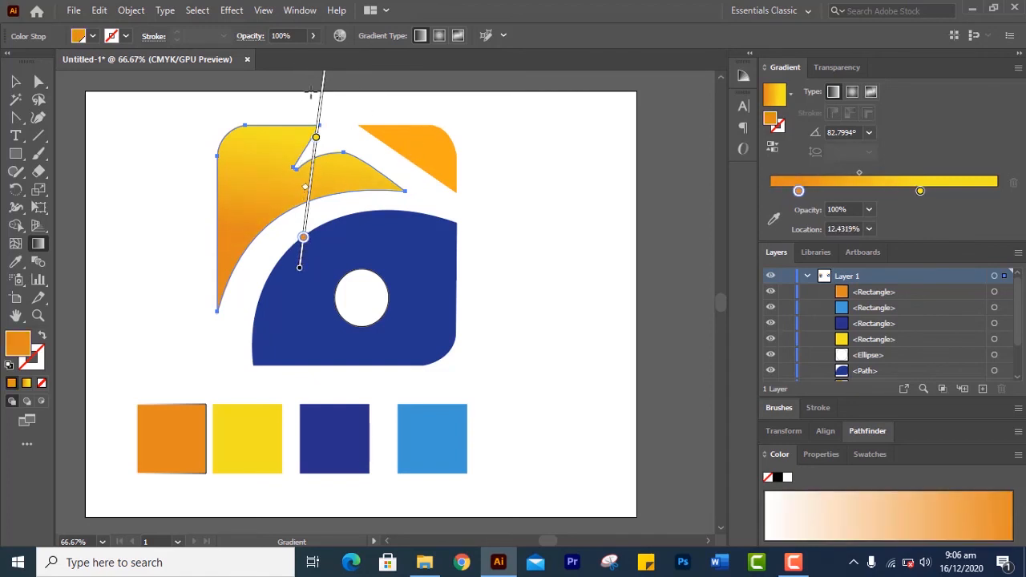
left_click_drag(320, 101, 318, 131)
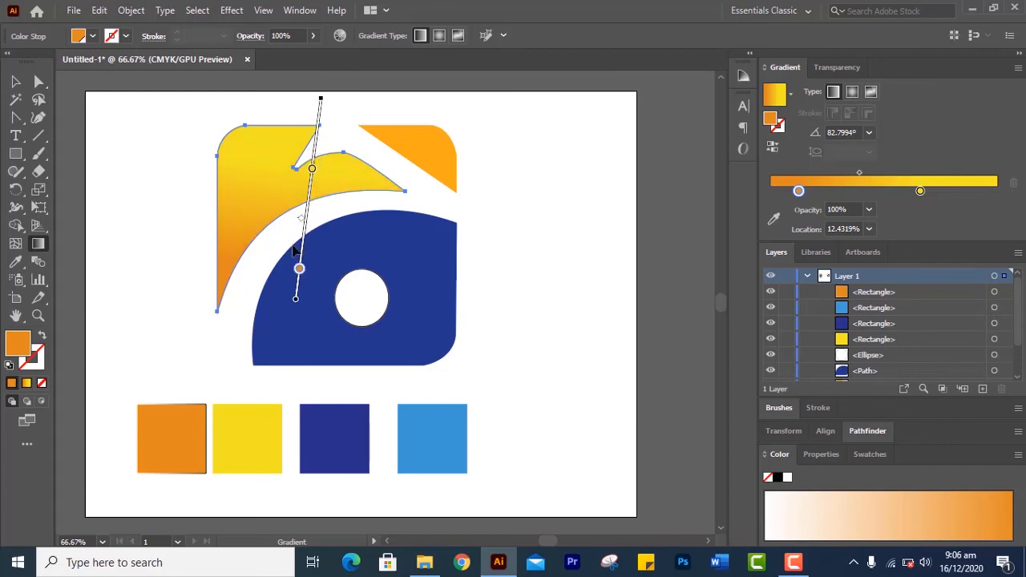
mouse_move(299, 273)
left_mouse_down()
mouse_move(300, 243)
mouse_move(316, 232)
left_mouse_up()
mouse_move(312, 168)
left_mouse_down()
mouse_move(342, 156)
mouse_move(343, 142)
left_mouse_up()
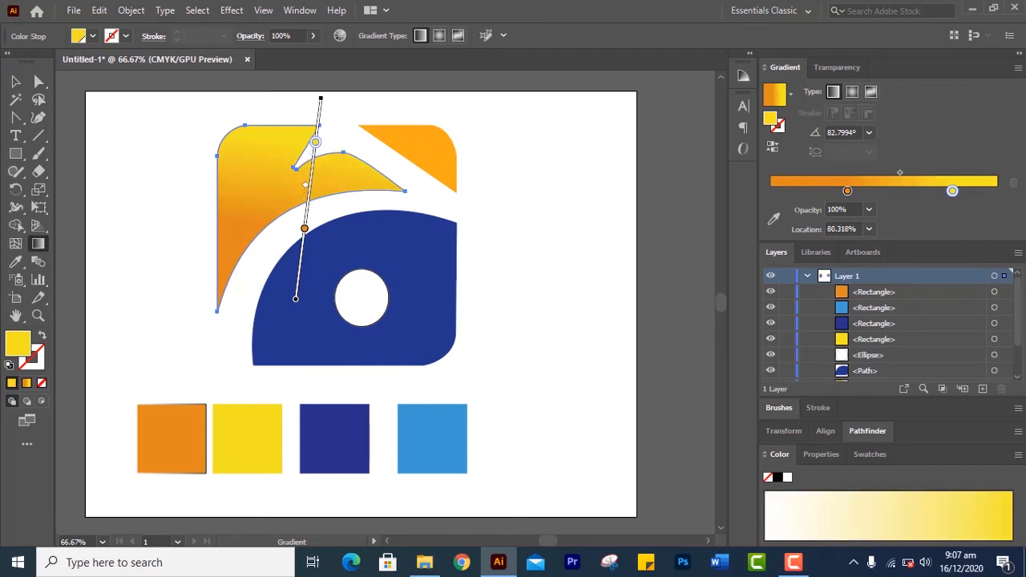
Step: Copy the large shape's orange-yellow gradient onto the small orange corner shape with the Eyedropper
left_click(15, 83)
left_click(437, 156)
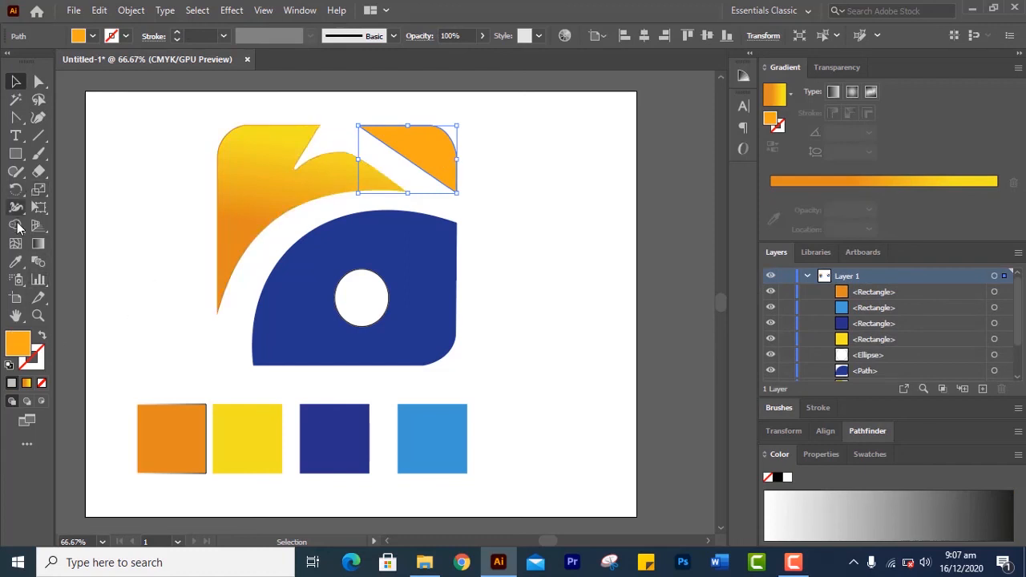
left_click(15, 262)
left_click(267, 164)
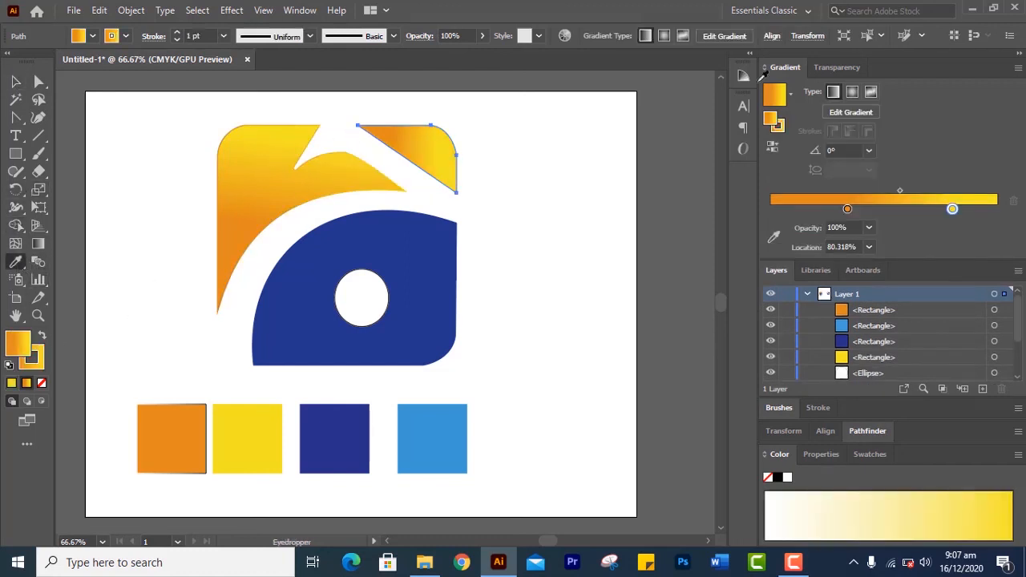
Step: Rotate the small corner shape's gradient to about 92°, placing its orange stop at about 15% and its yellow stop at about 74%
left_click(38, 243)
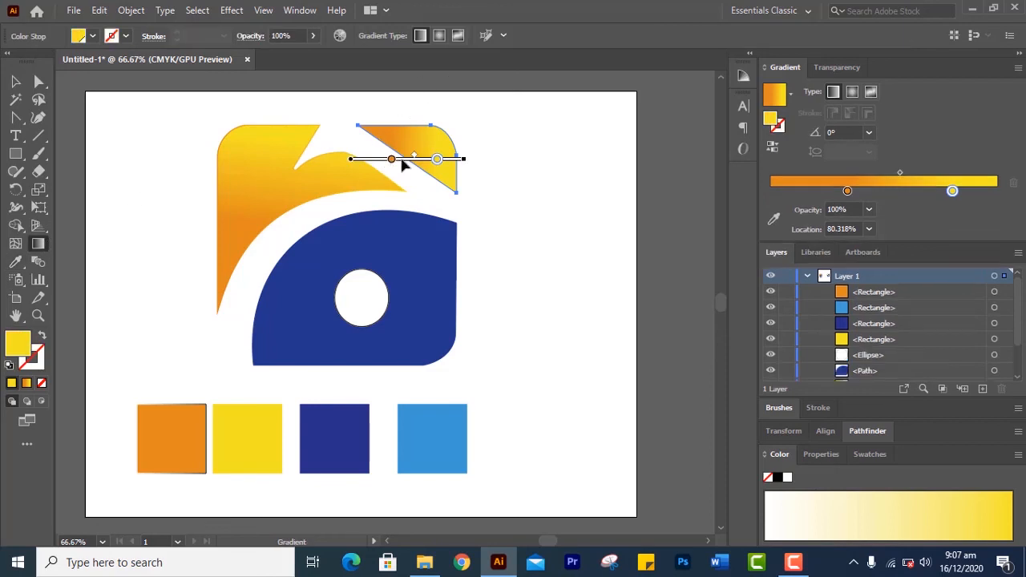
left_click_drag(463, 159, 450, 159)
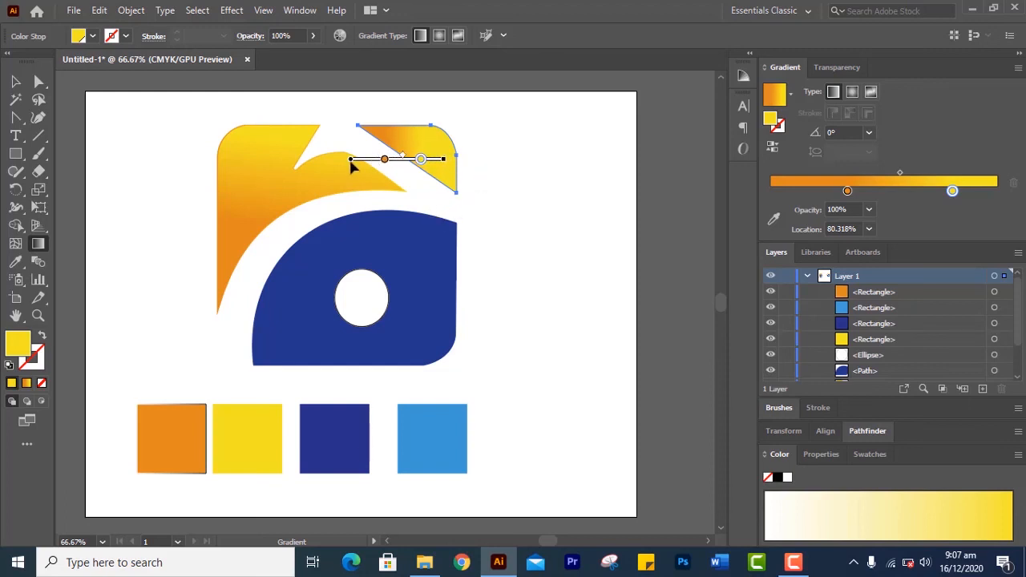
mouse_move(357, 164)
left_mouse_down()
mouse_move(397, 206)
mouse_move(378, 164)
left_mouse_up()
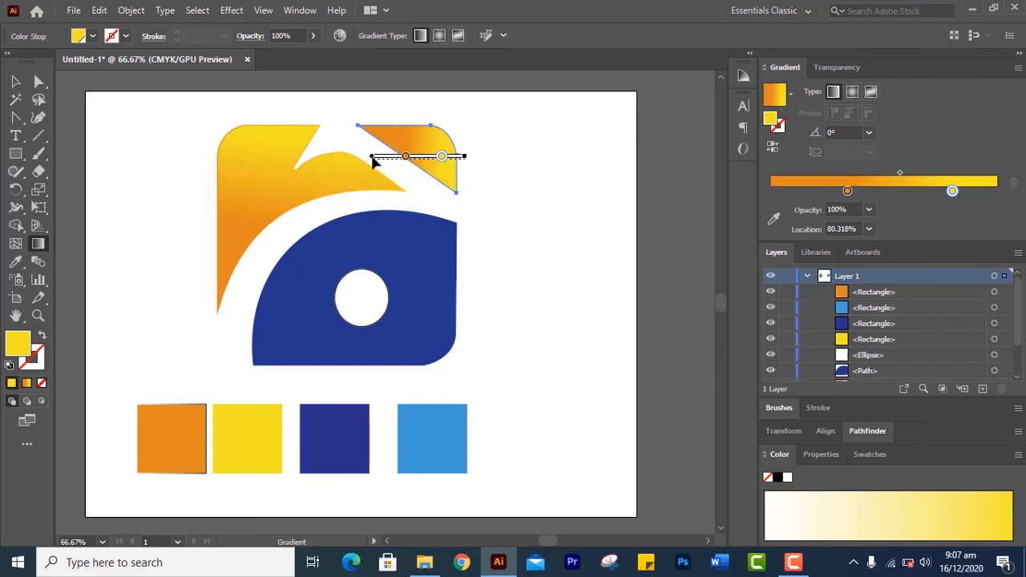
mouse_move(469, 157)
left_mouse_down()
mouse_move(408, 103)
mouse_move(406, 162)
left_mouse_up()
left_click(410, 158)
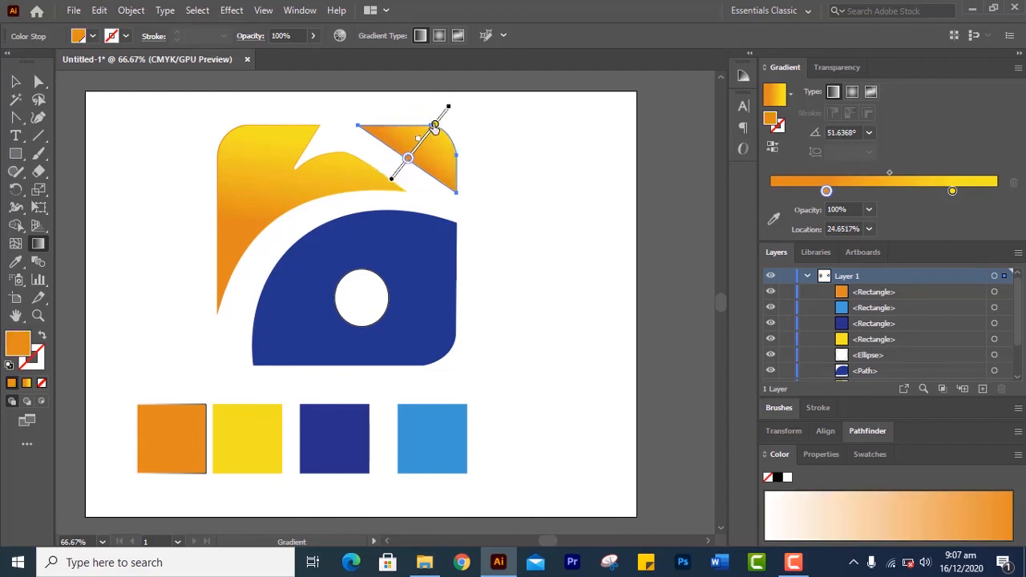
left_click(433, 127)
mouse_move(433, 132)
left_mouse_down()
mouse_move(452, 102)
mouse_move(394, 90)
mouse_move(405, 115)
left_mouse_up()
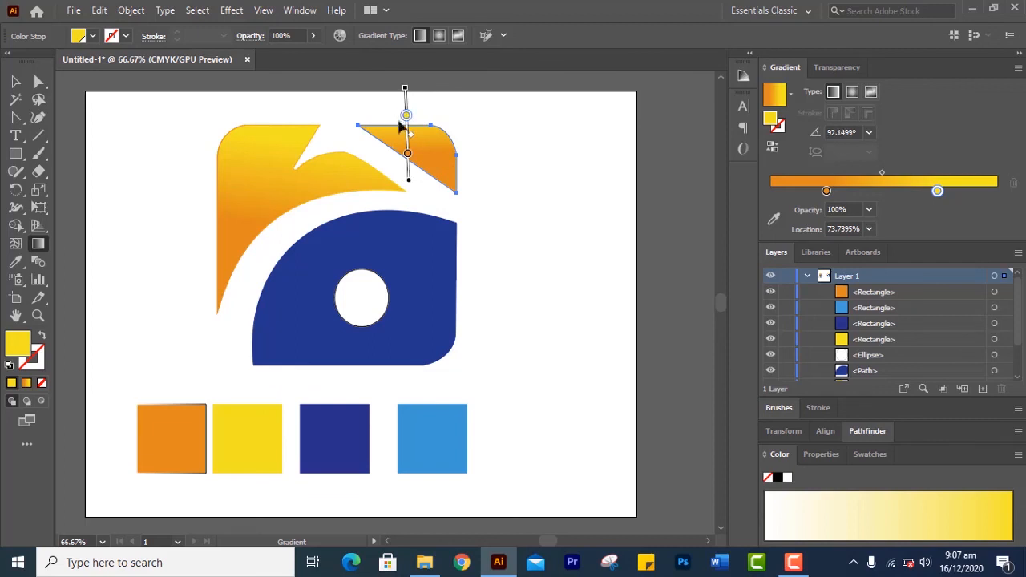
left_click(408, 158)
left_click_drag(408, 157, 408, 162)
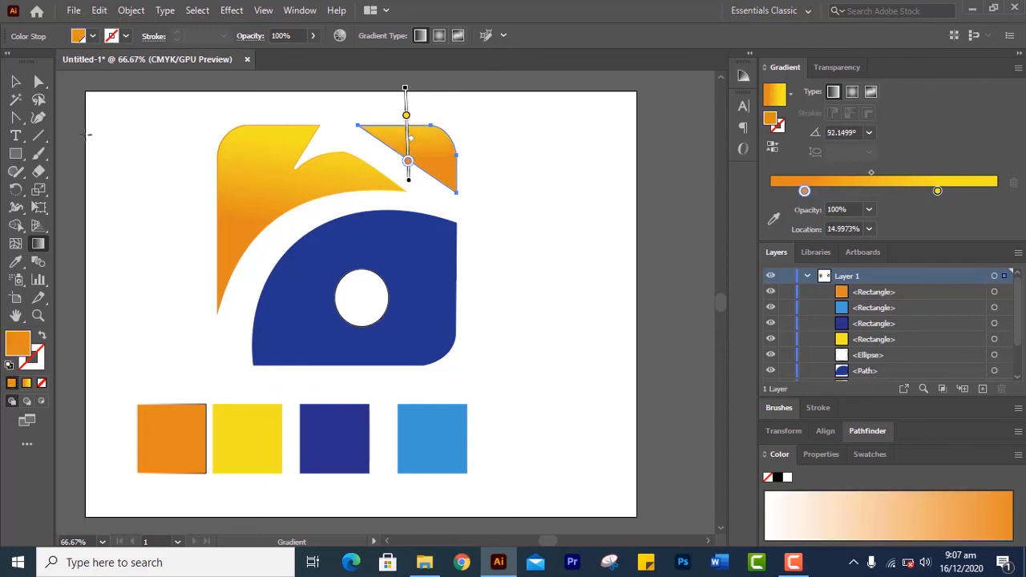
Step: Apply the linear gradient to the logo's large blue shape and set its starting colour stop to the geo blue swatch
left_click(15, 81)
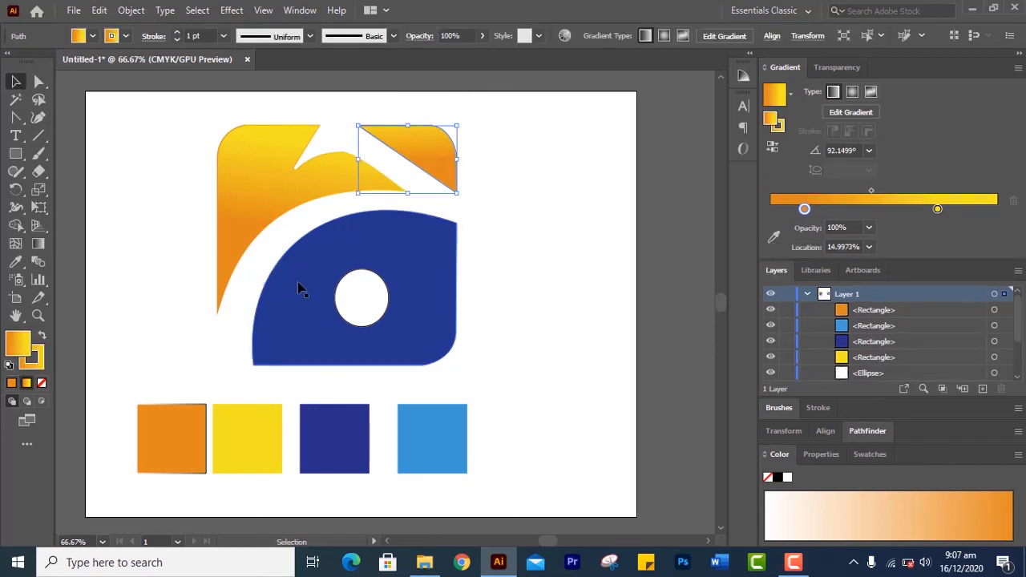
left_click(298, 287)
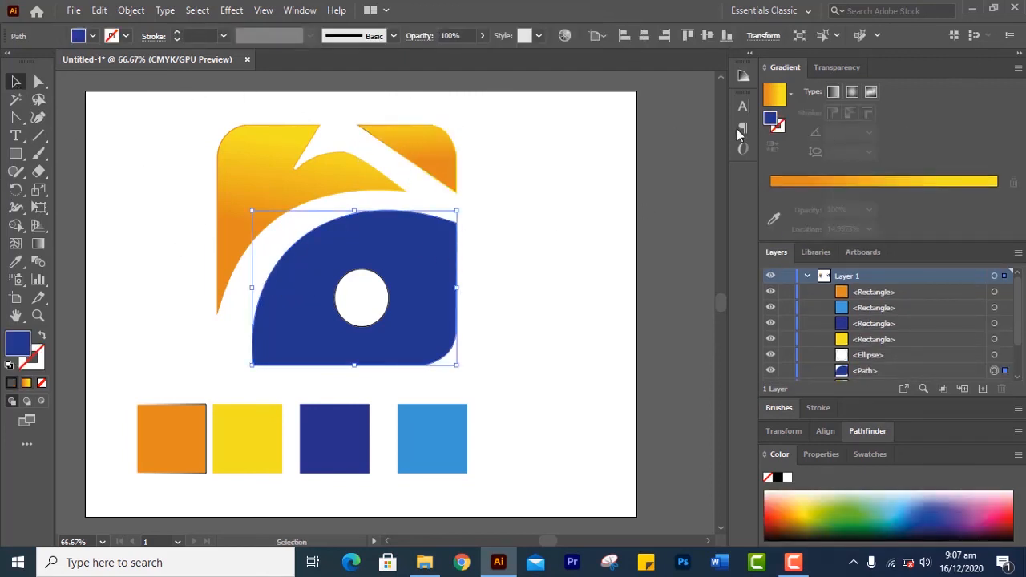
left_click(769, 186)
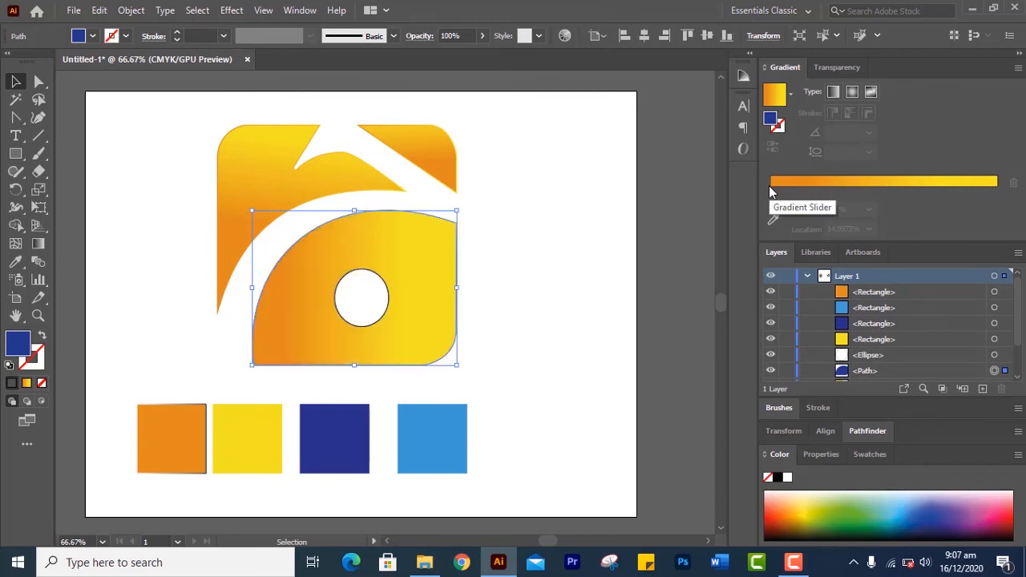
double_click(804, 208)
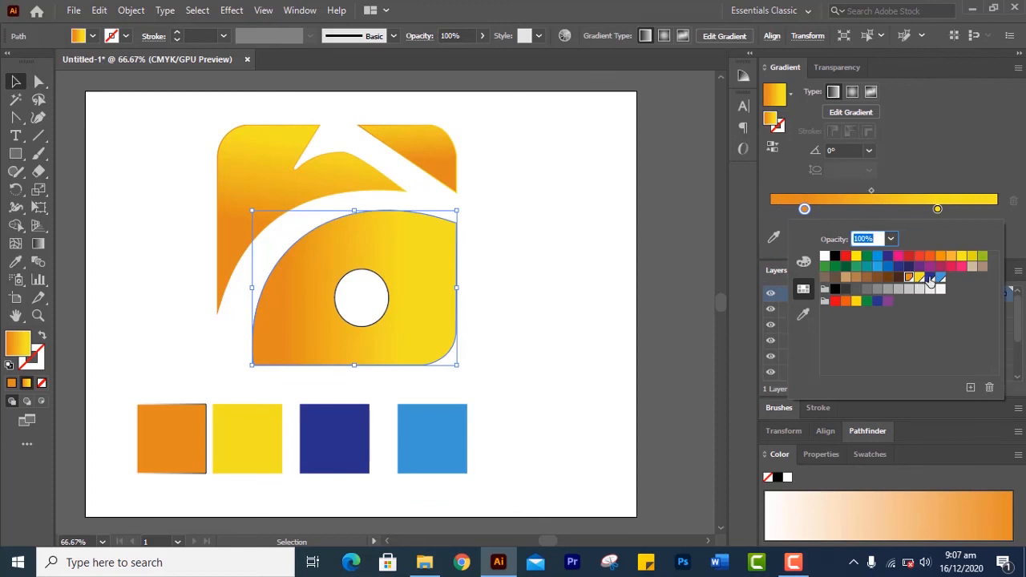
left_click(930, 278)
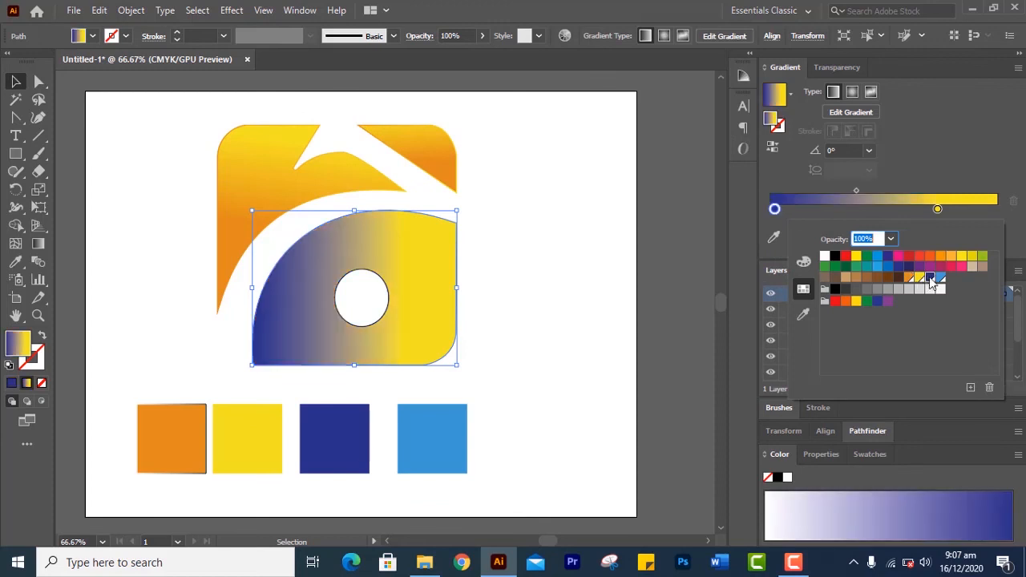
Step: Change the blue shape's yellow gradient stop to geo blue and add a geo light blue stop at about 99.7%
double_click(999, 210)
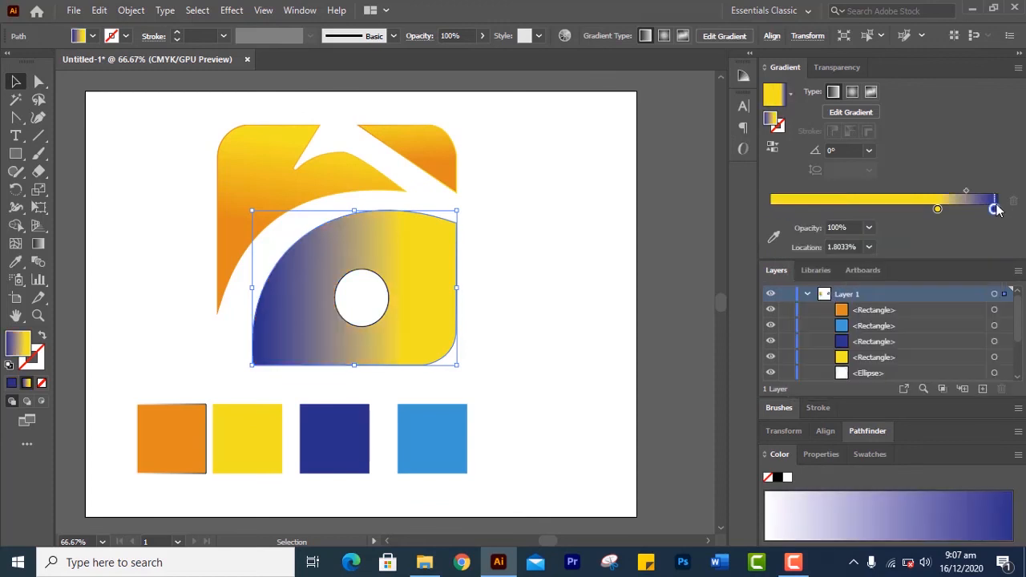
left_click(939, 210)
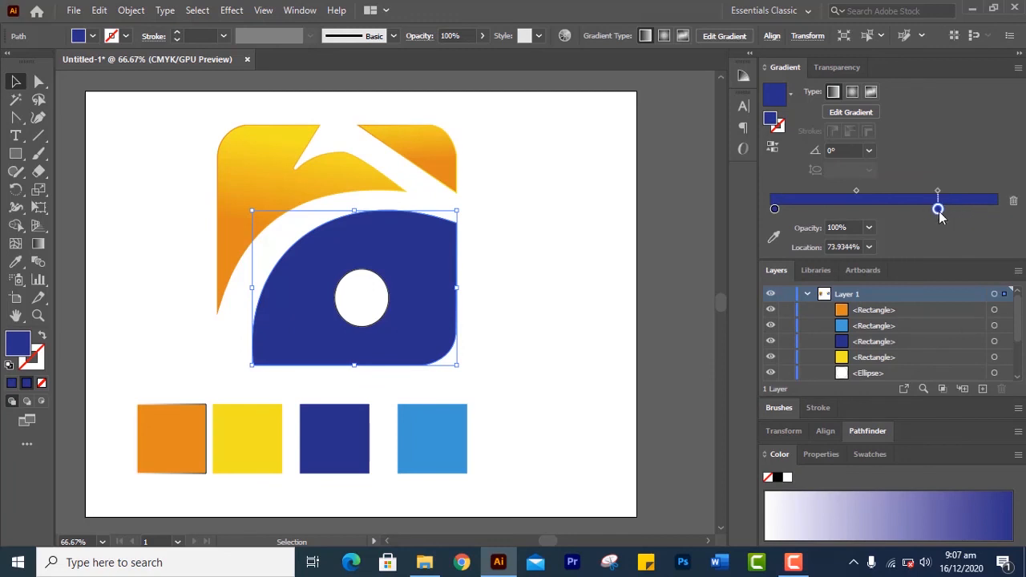
left_click_drag(940, 211, 1010, 212)
left_click(996, 211)
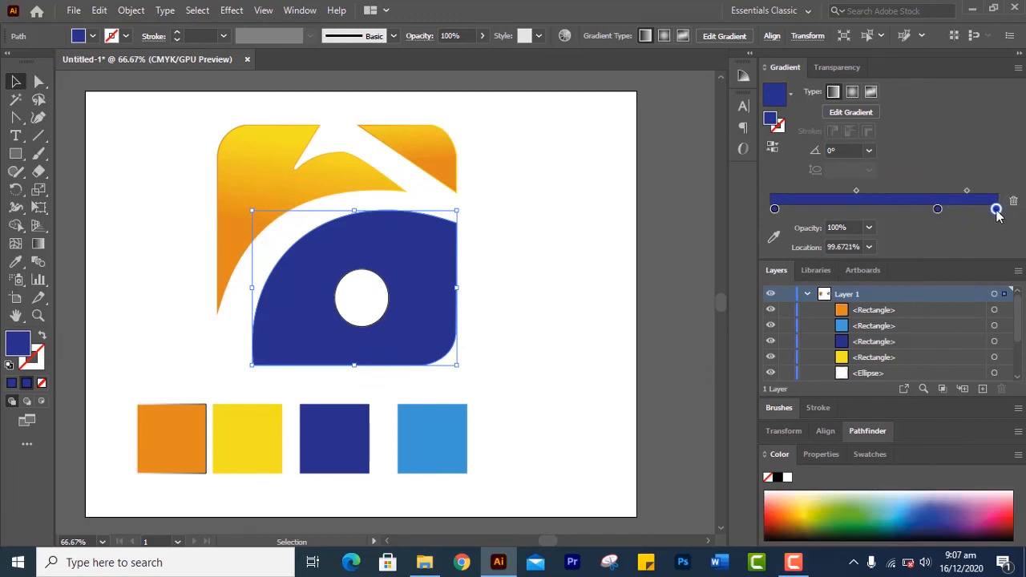
double_click(997, 210)
left_click(941, 279)
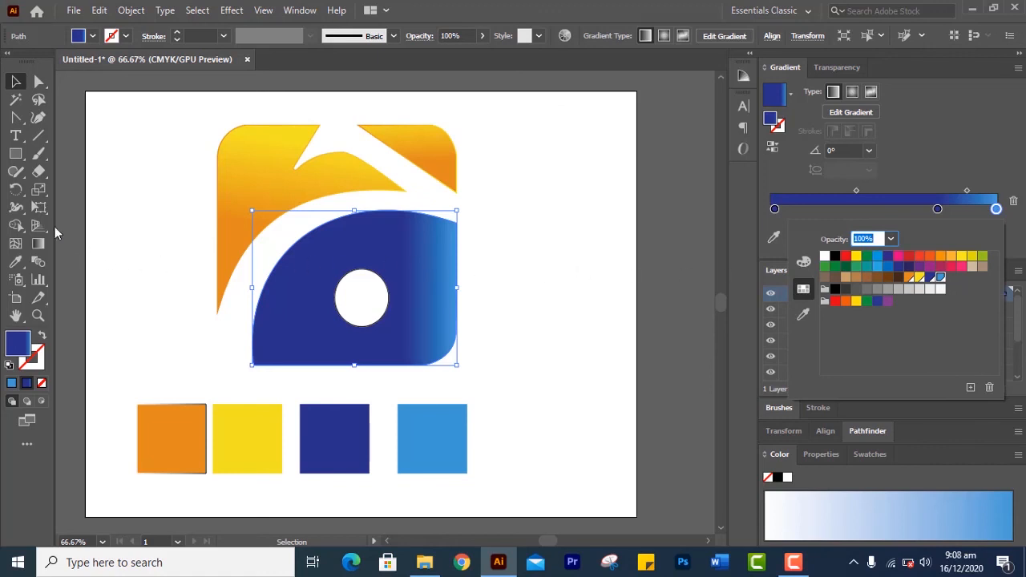
Step: Rotate the blue shape's gradient to about -26°, shifting its middle stop inward and placing its first stop at about 19% and light blue stop at 100%
left_click(35, 243)
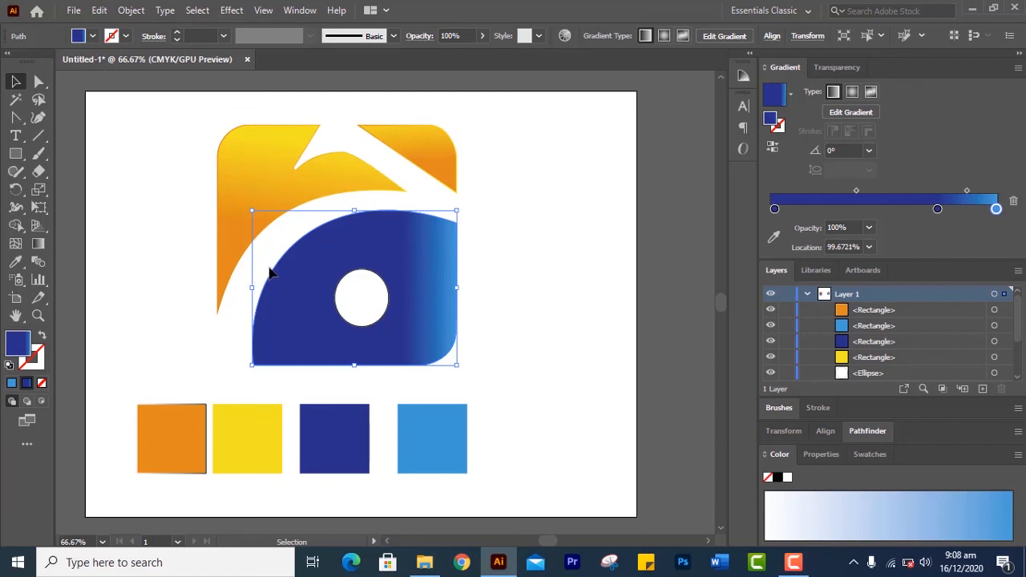
left_click(274, 271)
left_click(309, 264)
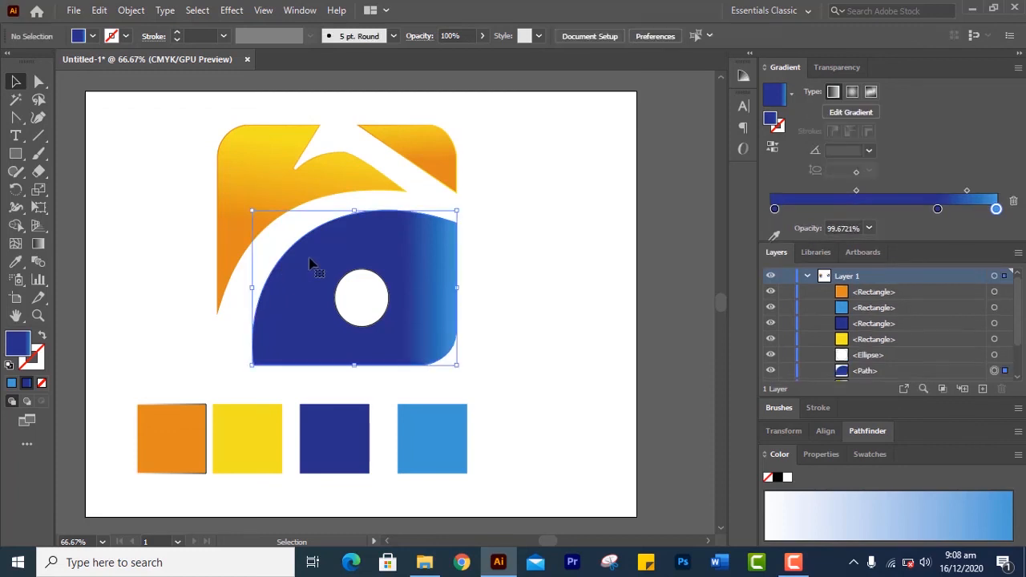
left_click(45, 245)
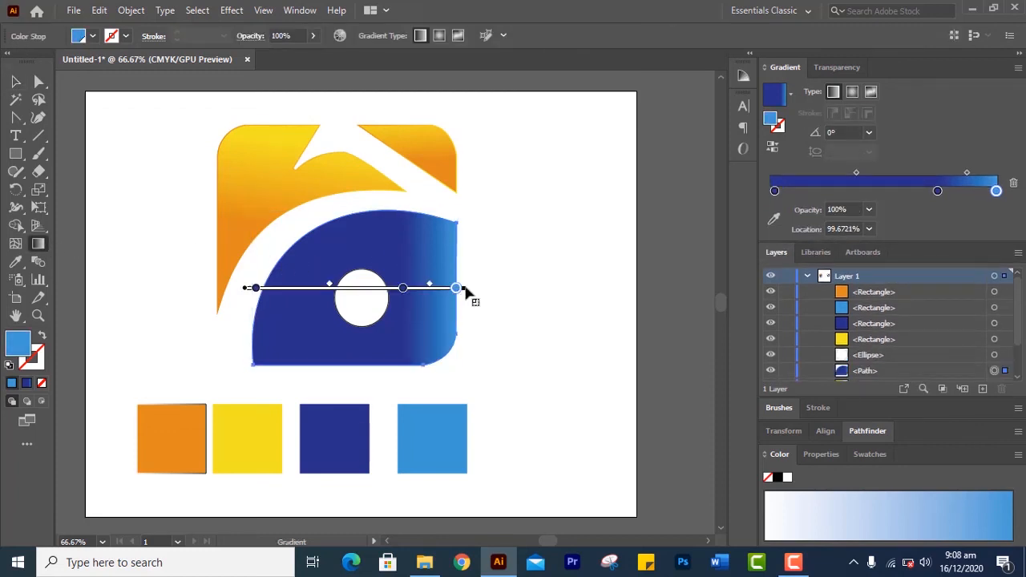
mouse_move(467, 285)
left_mouse_down()
mouse_move(453, 383)
mouse_move(457, 343)
mouse_move(373, 302)
left_mouse_up()
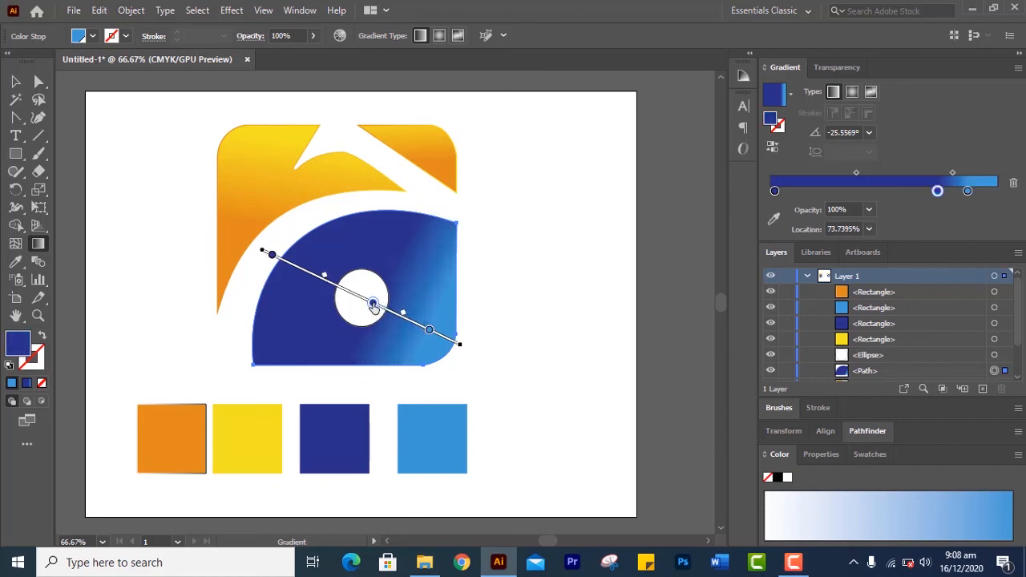
left_click_drag(276, 255, 304, 270)
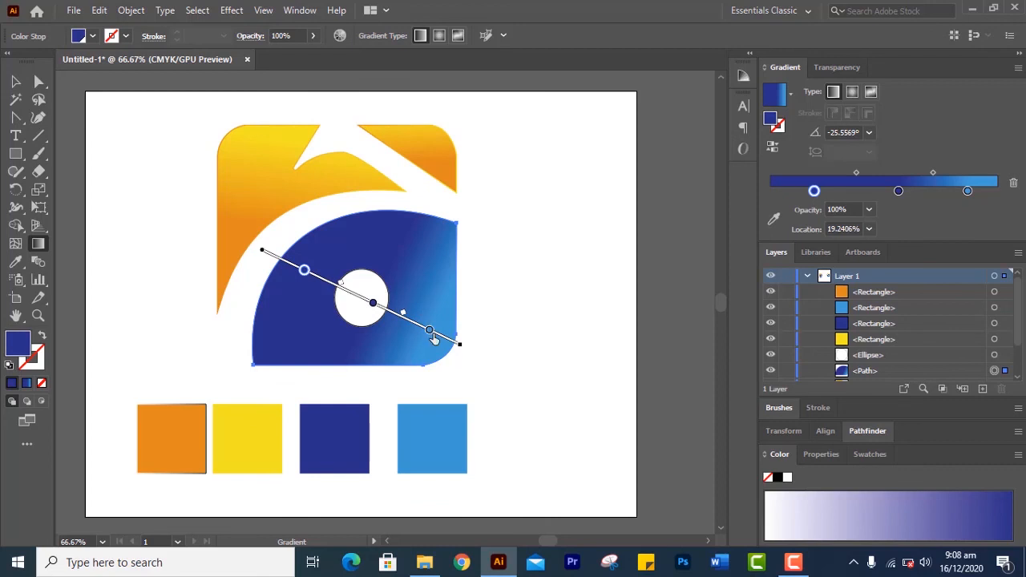
left_click_drag(433, 338, 455, 342)
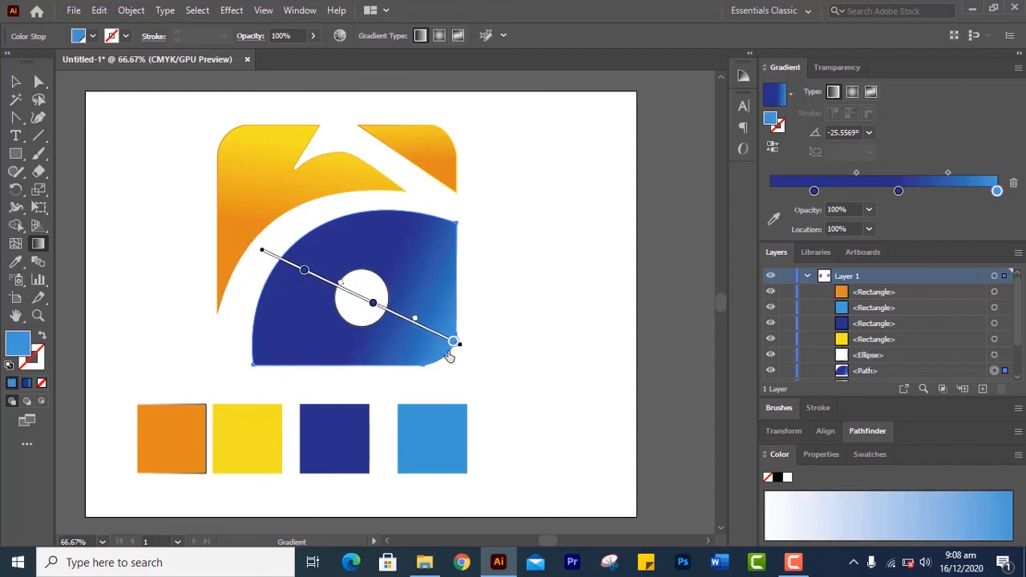
Step: Rotate the blue shape's gradient to about -40°, move its middle dark stop closer to the first, and add a stop at about 56.6%
left_click_drag(467, 348, 443, 371)
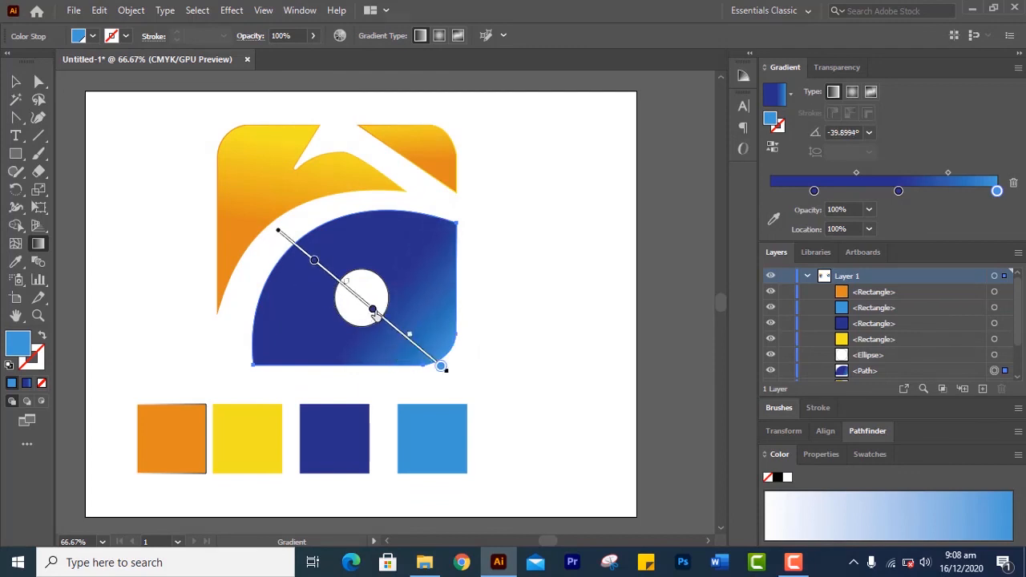
left_click_drag(374, 311, 345, 287)
left_click(314, 262)
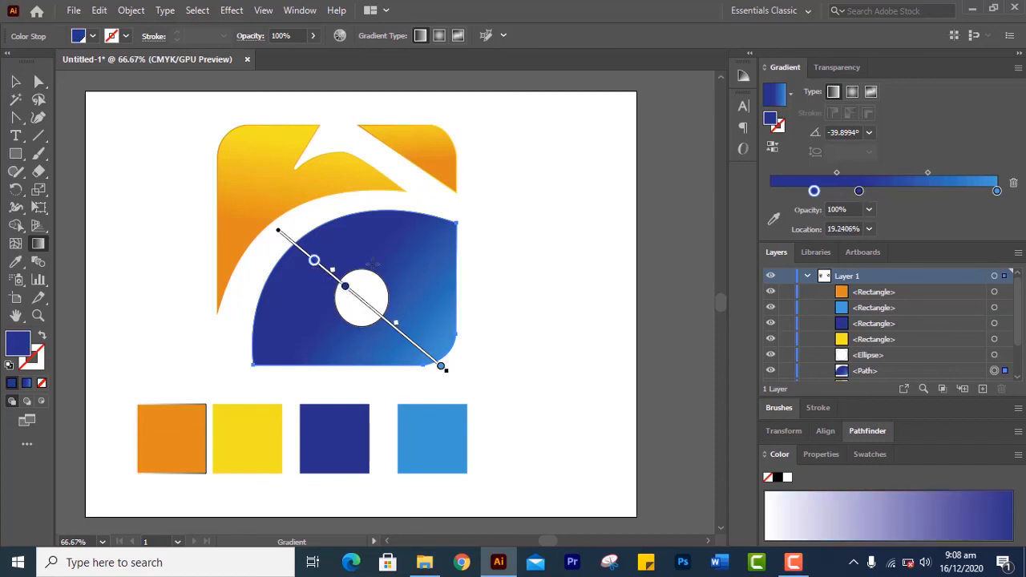
left_click(15, 81)
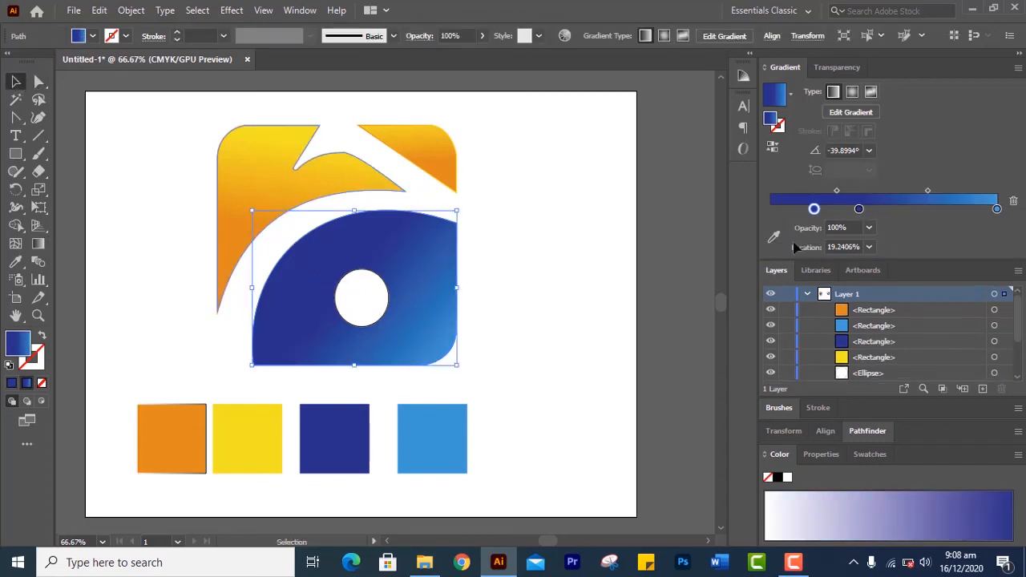
left_click(899, 209)
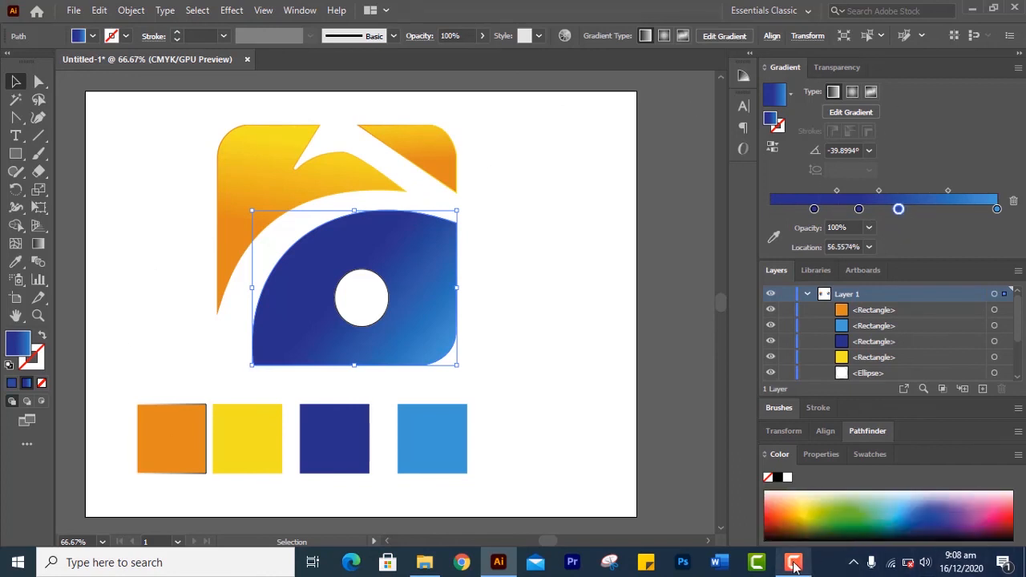
mouse_move(796, 569)
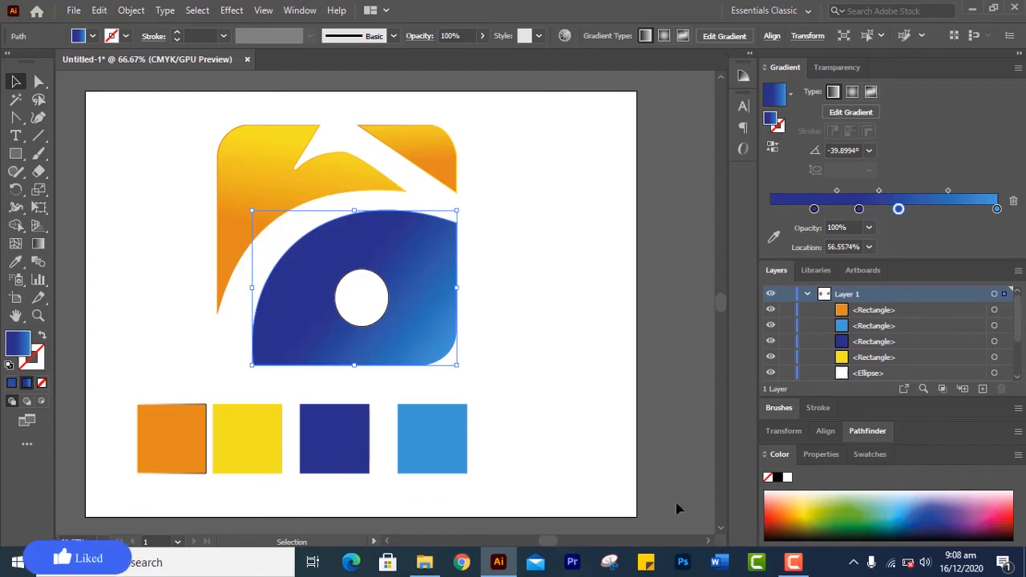
left_click(794, 565)
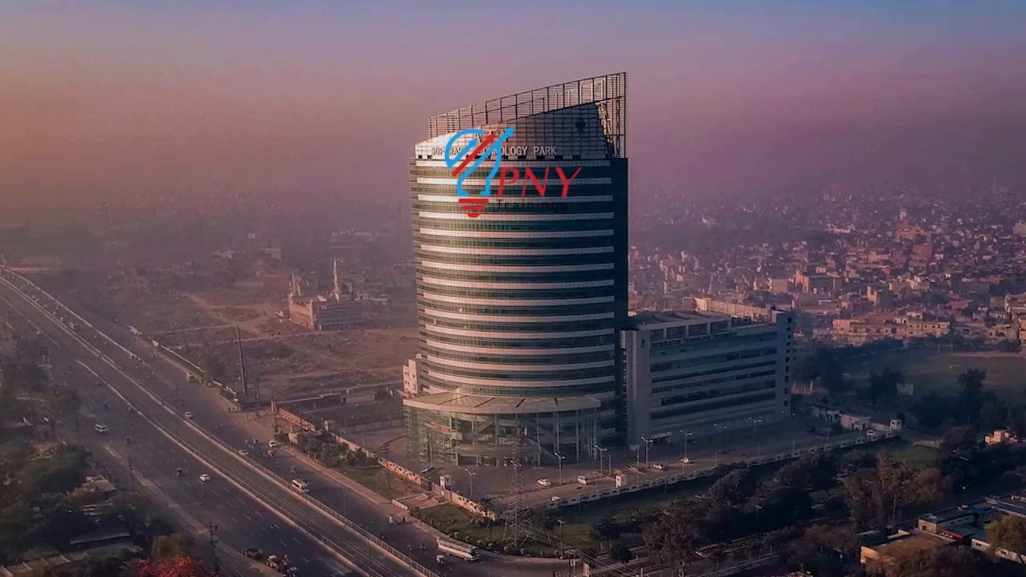